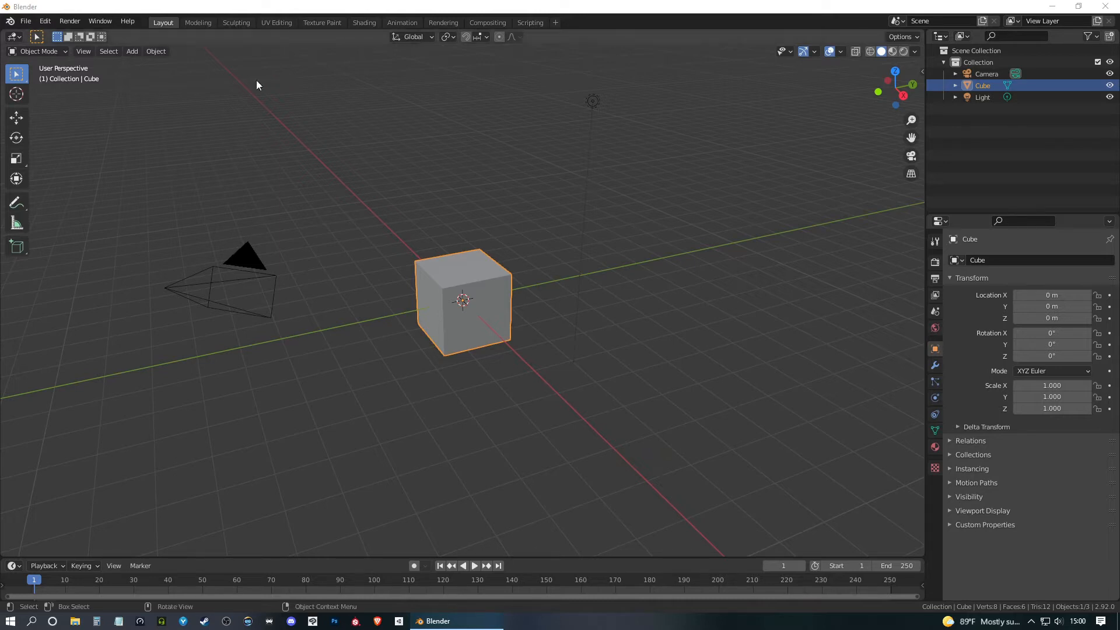
Open Seerus_v1.1_SAVE_AS_THIS_ONE.blend from the MODULAR CHUA PROJECT favorite, inside Individual Chua, Seerus, v1.1.
{"action": "left_click", "coordinate": [26, 22]}
{"action": "left_click", "coordinate": [42, 46]}
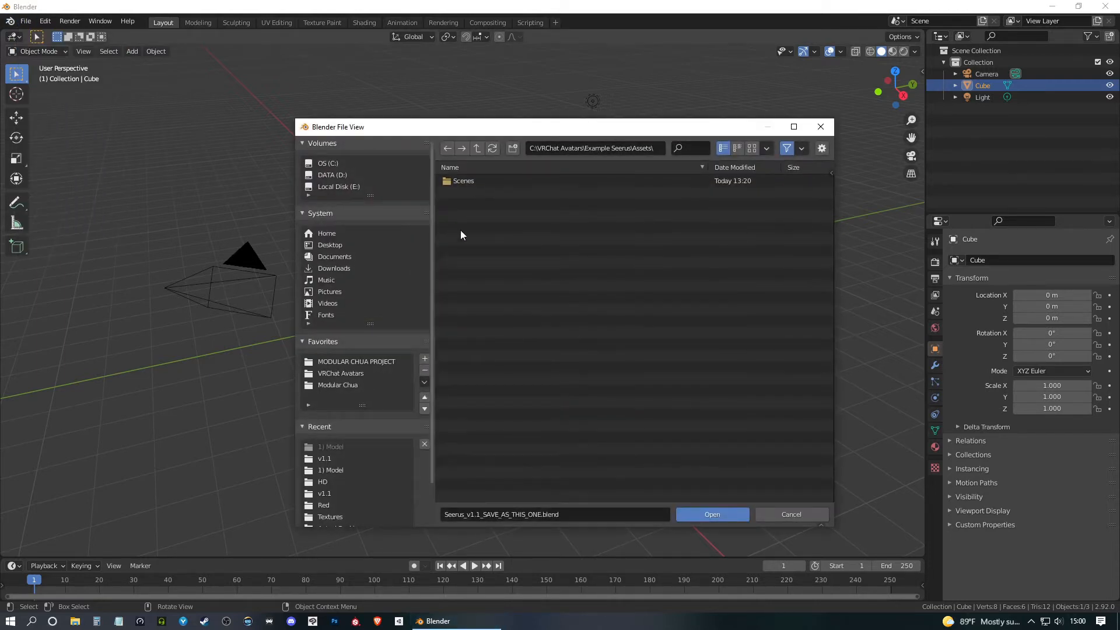
{"action": "left_click", "coordinate": [362, 360]}
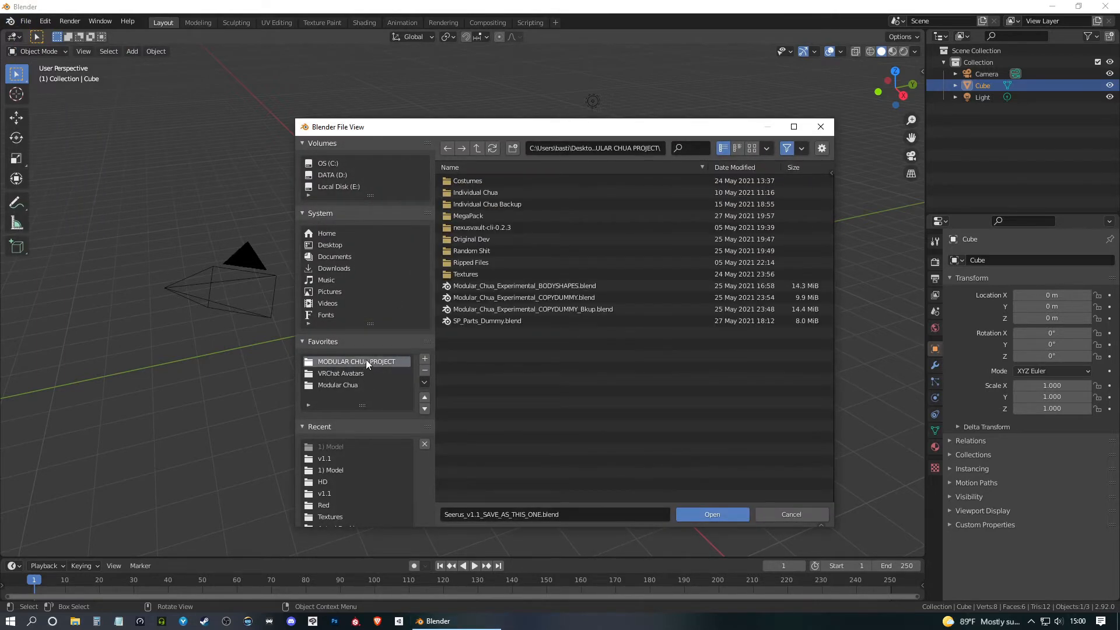
{"action": "double_click", "coordinate": [467, 191]}
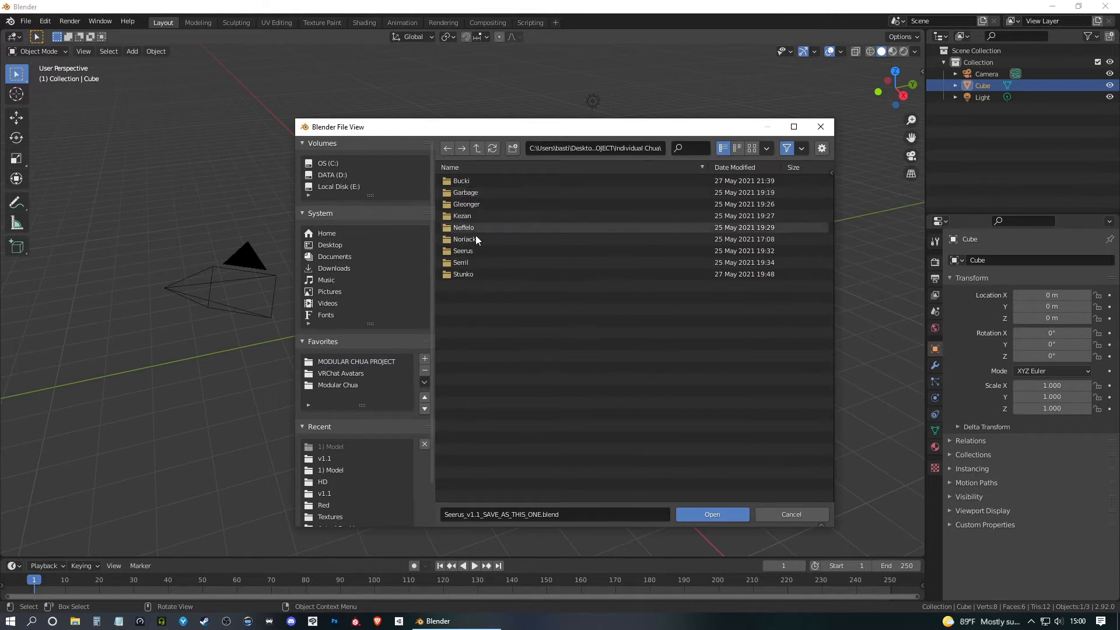
{"action": "left_click", "coordinate": [469, 251]}
{"action": "double_click", "coordinate": [467, 250]}
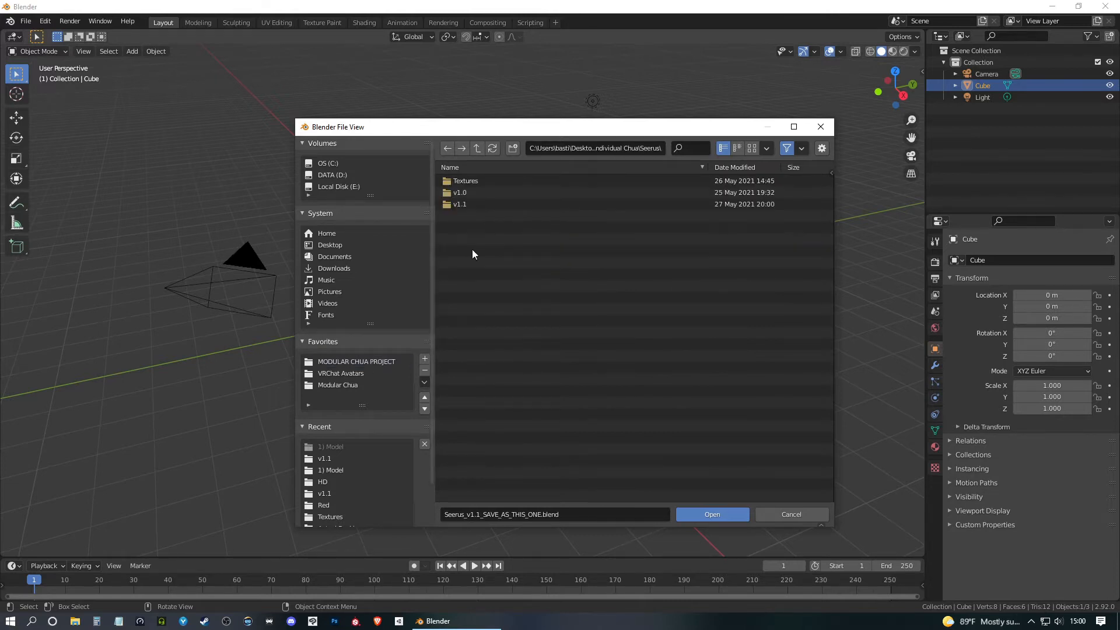
{"action": "double_click", "coordinate": [466, 204]}
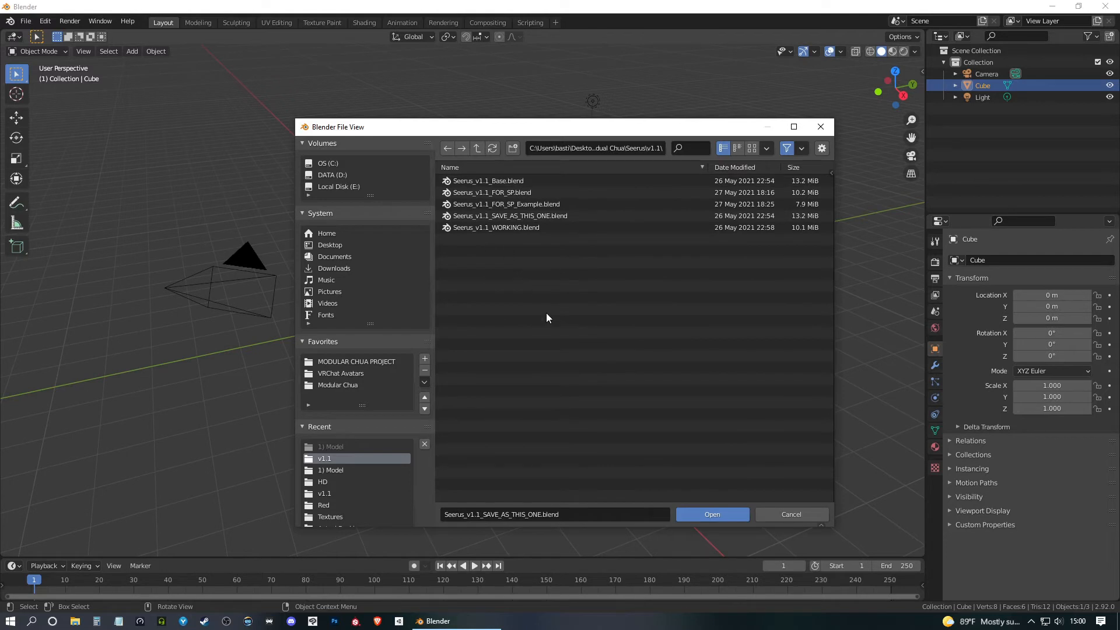
{"action": "left_click", "coordinate": [511, 215]}
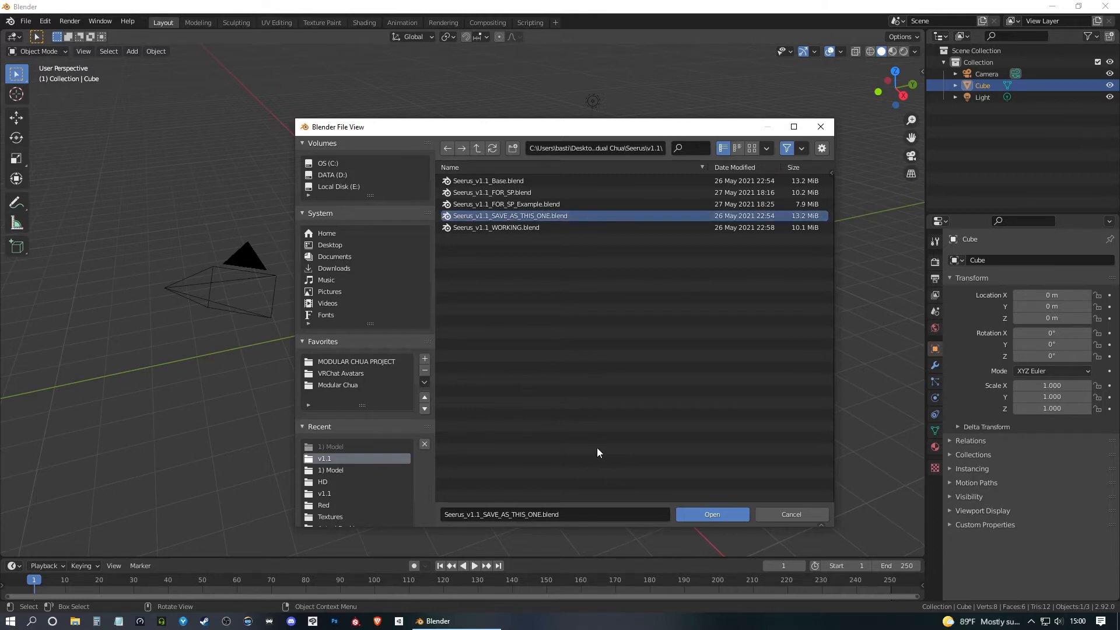
{"action": "left_click", "coordinate": [705, 514]}
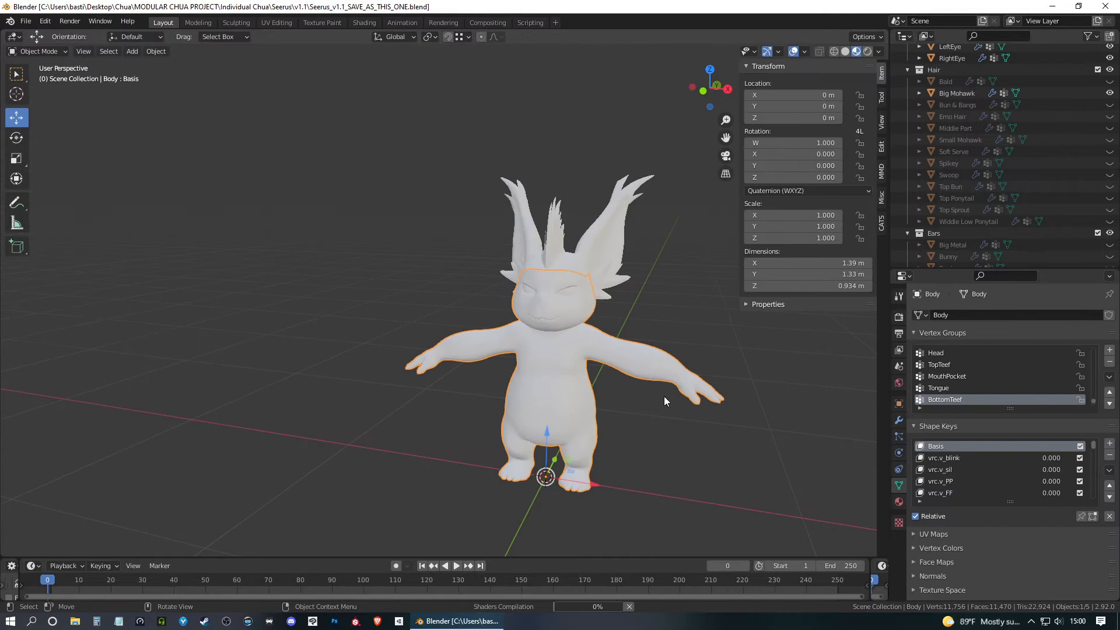
Inspect the Seerus character from several angles, comparing solid shading with the material preview.
{"action": "middle_click_drag", "start_coordinate": [678, 418], "coordinate": [585, 390], "text": "shift"}
{"action": "left_click", "coordinate": [584, 390]}
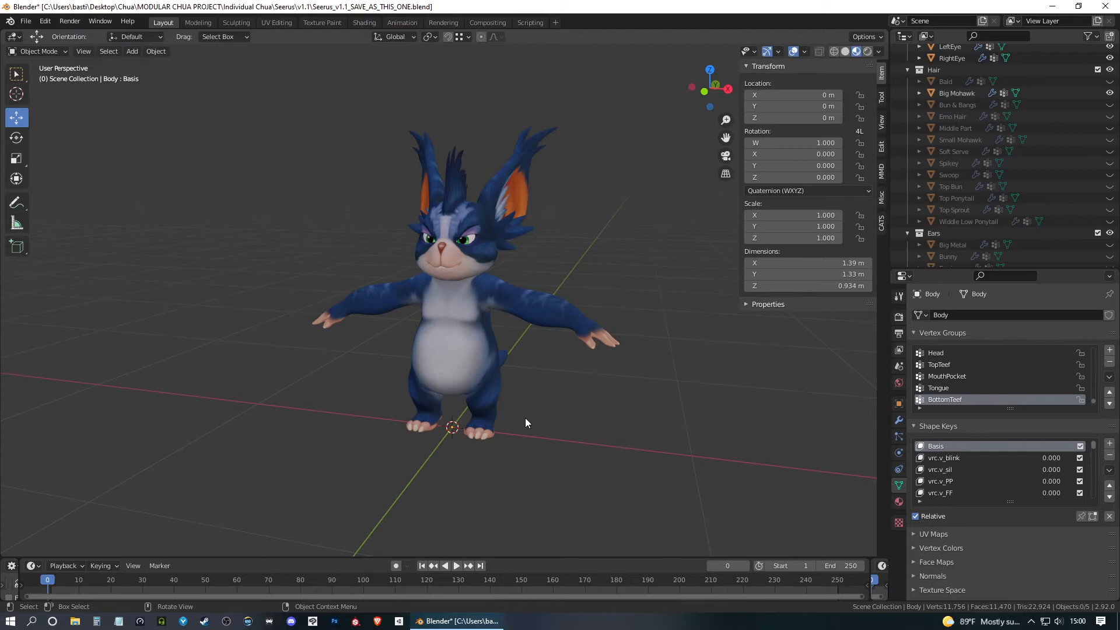
{"action": "middle_click_drag", "start_coordinate": [525, 417], "coordinate": [484, 344]}
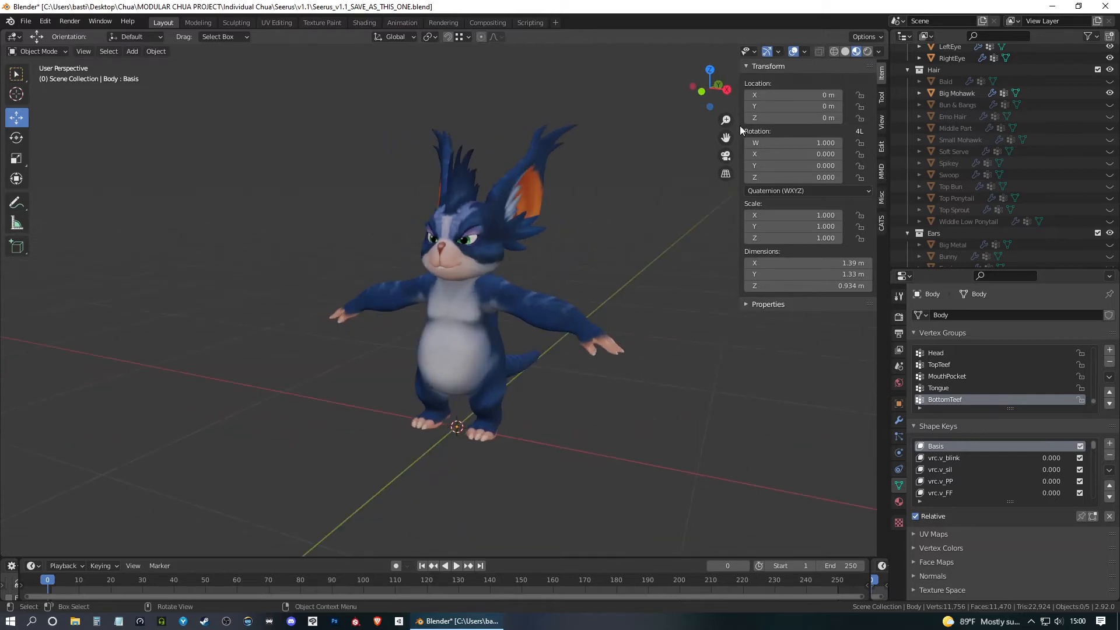
{"action": "left_click", "coordinate": [846, 51]}
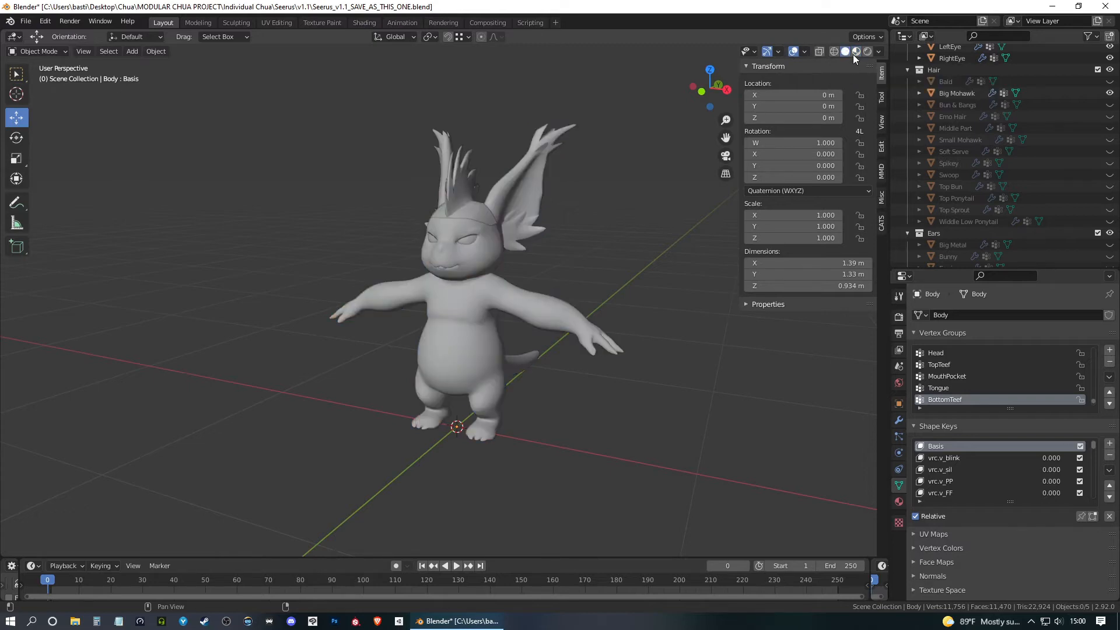
{"action": "left_click", "coordinate": [857, 50]}
{"action": "mouse_move", "coordinate": [593, 251]}
{"action": "middle_mouse_down"}
{"action": "mouse_move", "coordinate": [634, 286]}
{"action": "mouse_move", "coordinate": [568, 314]}
{"action": "mouse_move", "coordinate": [561, 135]}
{"action": "middle_mouse_up"}
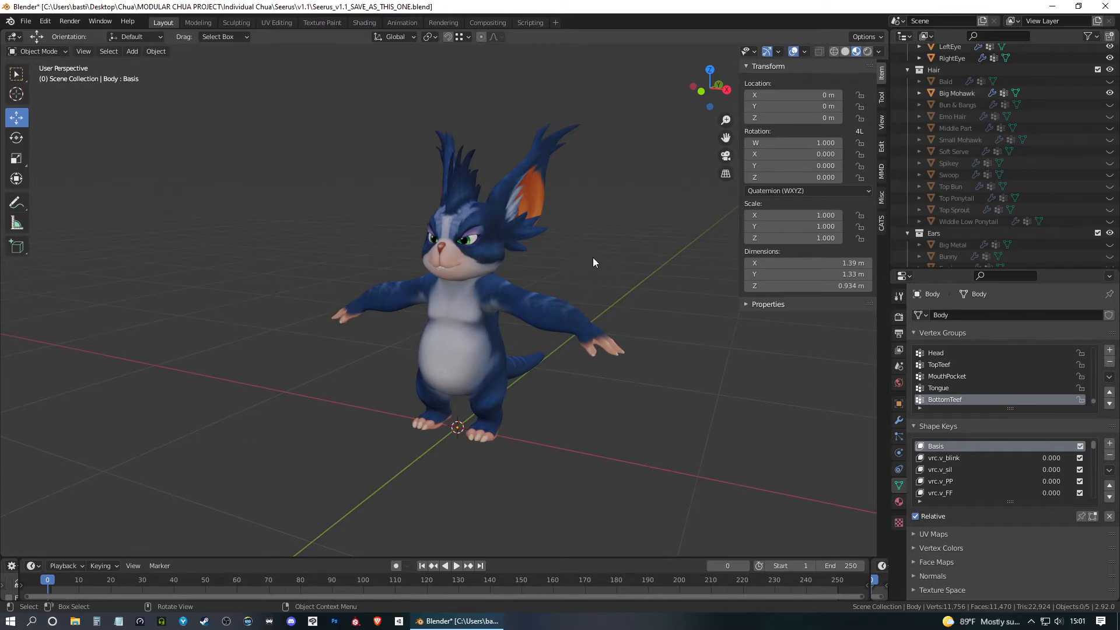
{"action": "middle_click_drag", "start_coordinate": [597, 275], "coordinate": [633, 258]}
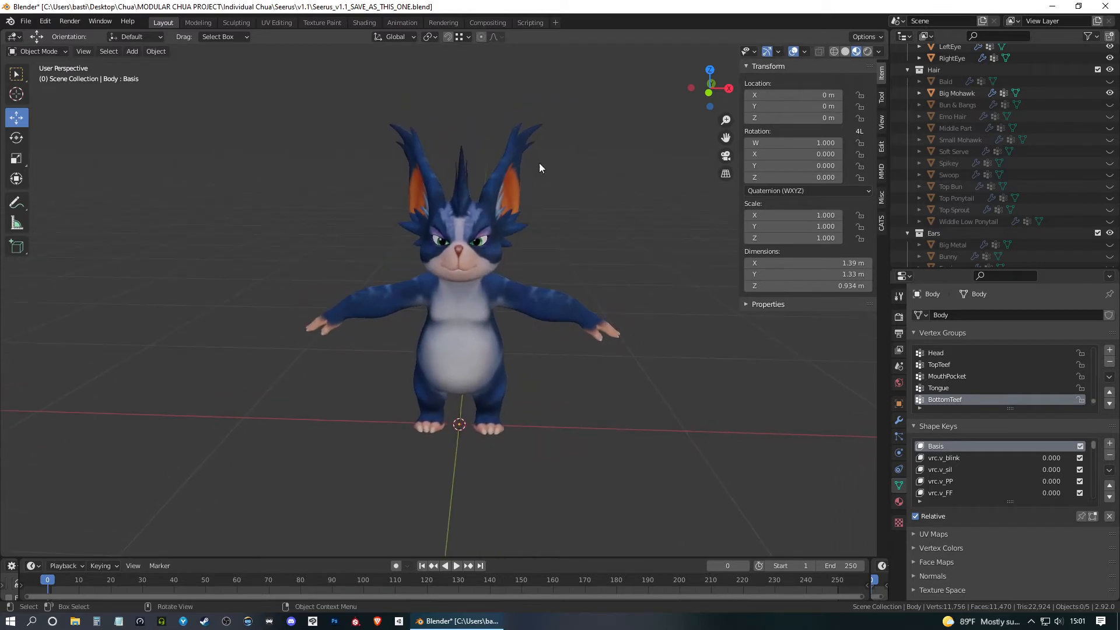
{"action": "middle_click_drag", "start_coordinate": [536, 274], "coordinate": [575, 297]}
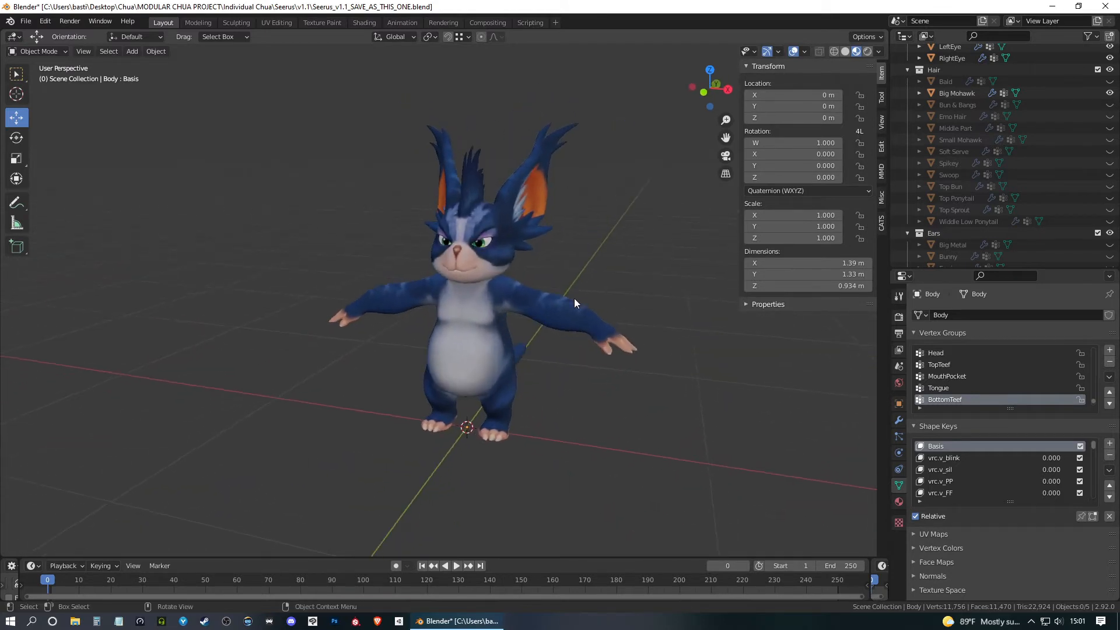
{"action": "middle_click_drag", "start_coordinate": [606, 337], "coordinate": [636, 315]}
Look through the hair, ear and facial hair parts available in the scene collections alongside the character.
{"action": "scroll", "coordinate": [991, 117], "scroll_direction": "up", "scroll_amount": 2}
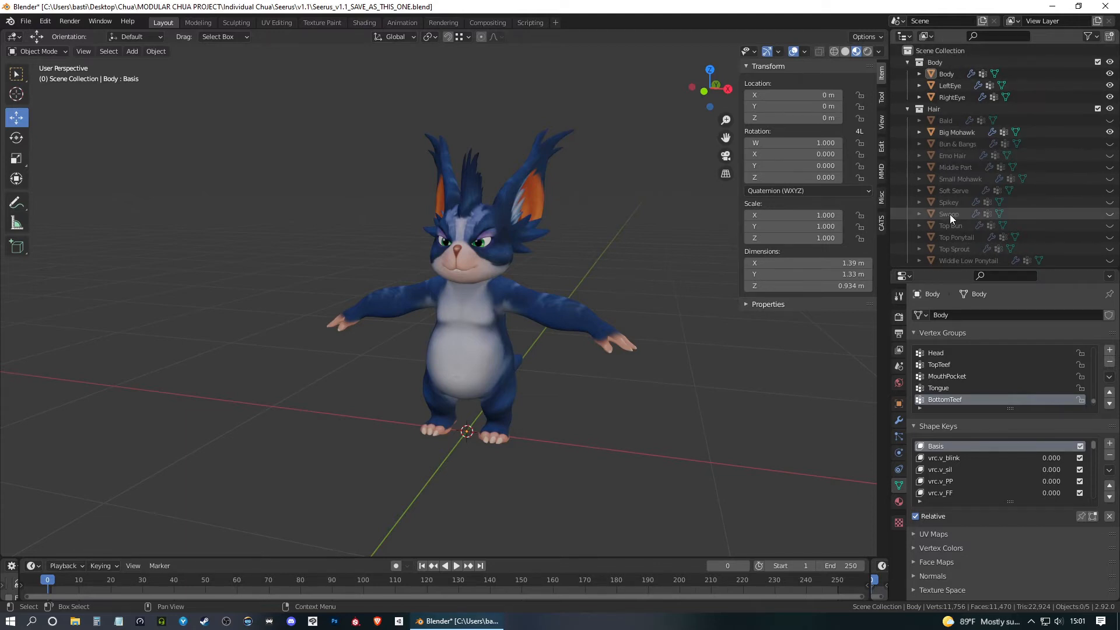
{"action": "scroll", "coordinate": [954, 205], "scroll_direction": "down", "scroll_amount": 7}
{"action": "scroll", "coordinate": [953, 199], "scroll_direction": "down", "scroll_amount": 6}
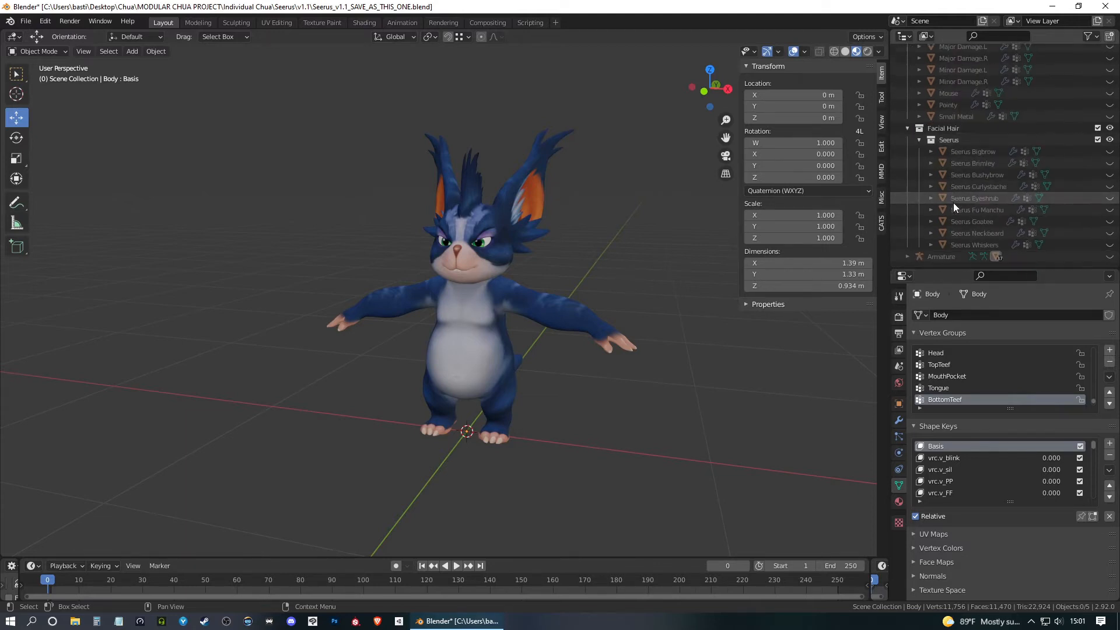
{"action": "scroll", "coordinate": [967, 219], "scroll_direction": "up", "scroll_amount": 6}
{"action": "scroll", "coordinate": [967, 220], "scroll_direction": "up", "scroll_amount": 7}
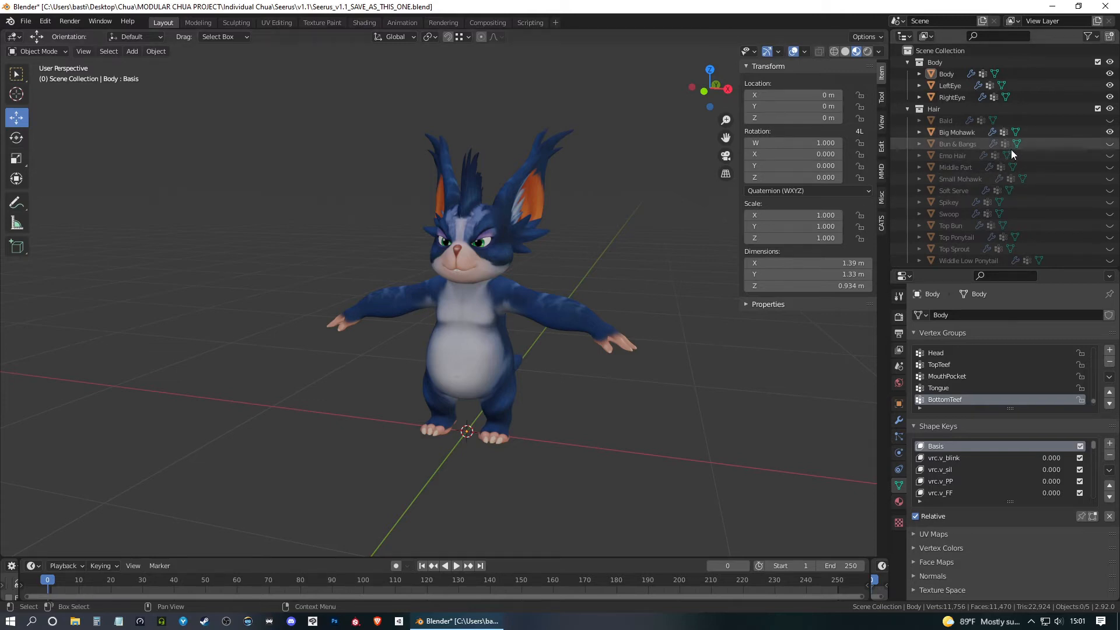
{"action": "middle_click_drag", "start_coordinate": [688, 260], "coordinate": [633, 280]}
{"action": "scroll", "coordinate": [967, 170], "scroll_direction": "down", "scroll_amount": 5}
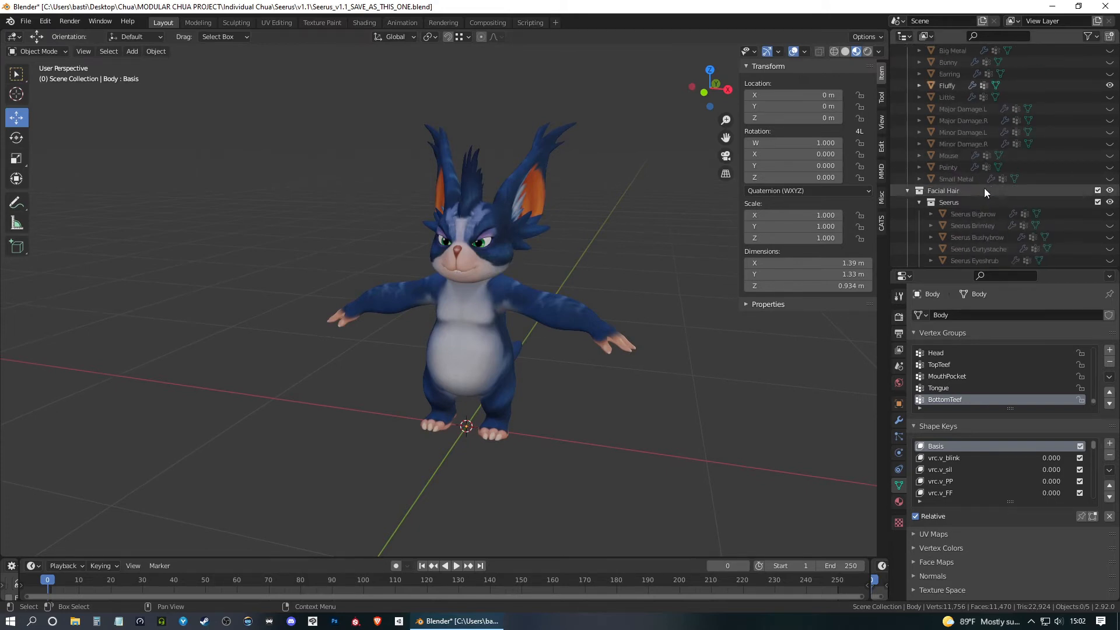
{"action": "scroll", "coordinate": [985, 189], "scroll_direction": "down", "scroll_amount": 5}
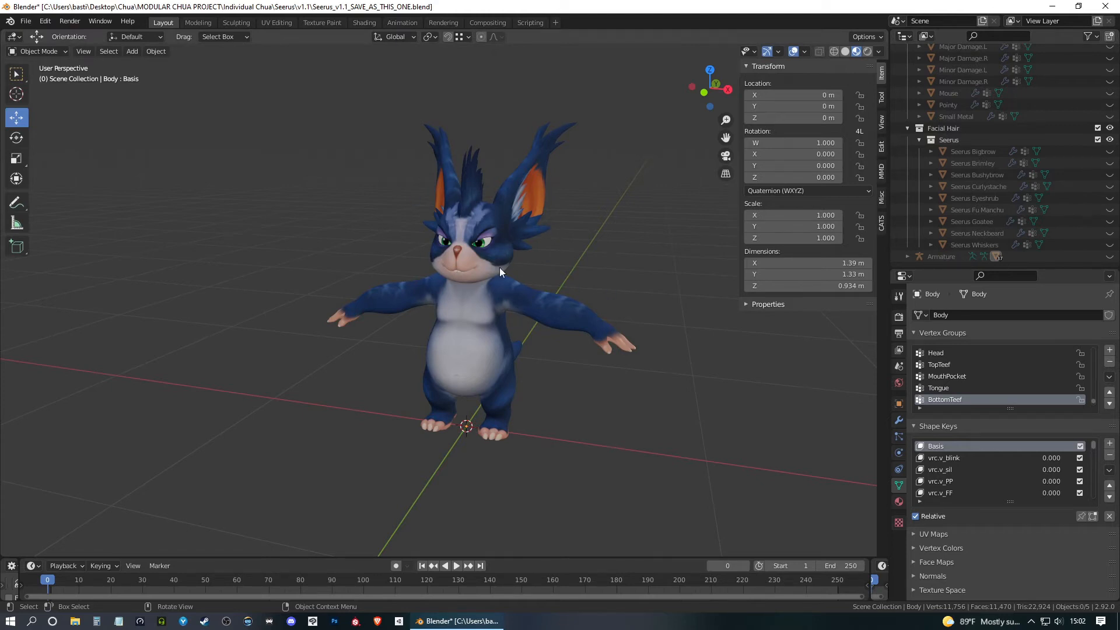
{"action": "middle_click_drag", "start_coordinate": [553, 292], "coordinate": [595, 289]}
{"action": "scroll", "coordinate": [991, 208], "scroll_direction": "up", "scroll_amount": 7}
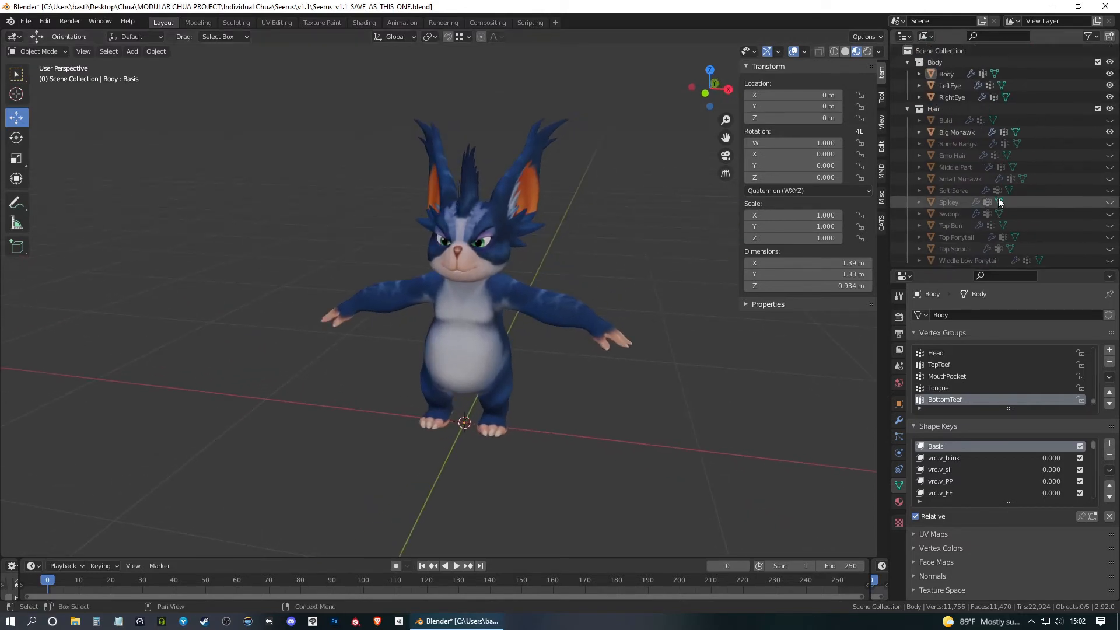
Hide the Big Mohawk hair and show the Soft Serve hair on the character instead.
{"action": "left_click", "coordinate": [1109, 86]}
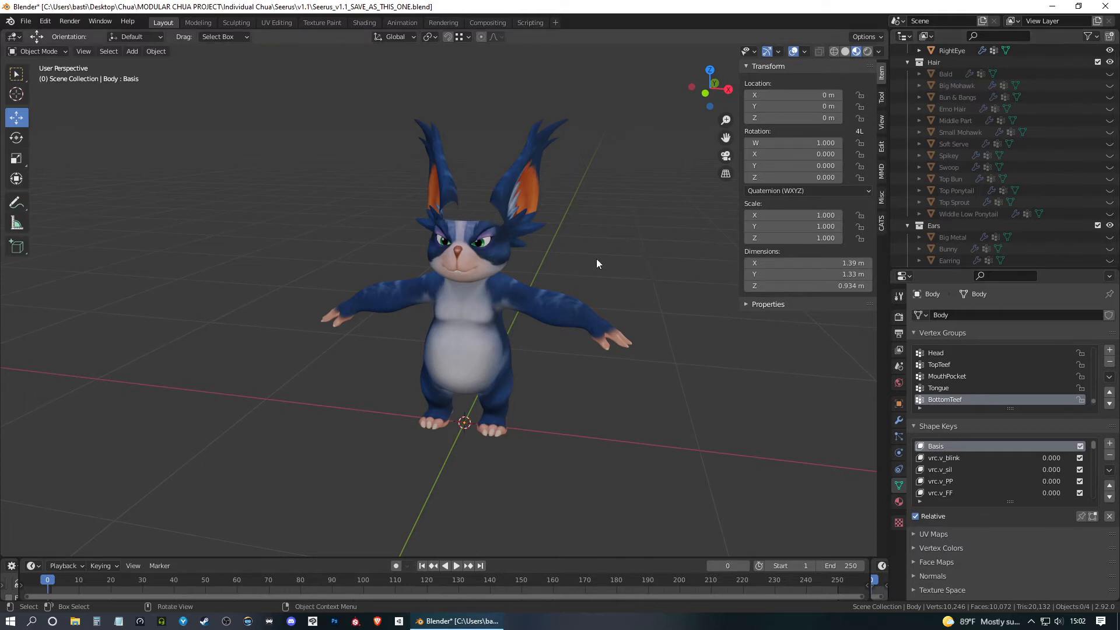
{"action": "mouse_move", "coordinate": [594, 250]}
{"action": "middle_mouse_down"}
{"action": "mouse_move", "coordinate": [517, 261]}
{"action": "mouse_move", "coordinate": [348, 248]}
{"action": "mouse_move", "coordinate": [346, 257]}
{"action": "mouse_move", "coordinate": [471, 261]}
{"action": "mouse_move", "coordinate": [597, 240]}
{"action": "middle_mouse_up"}
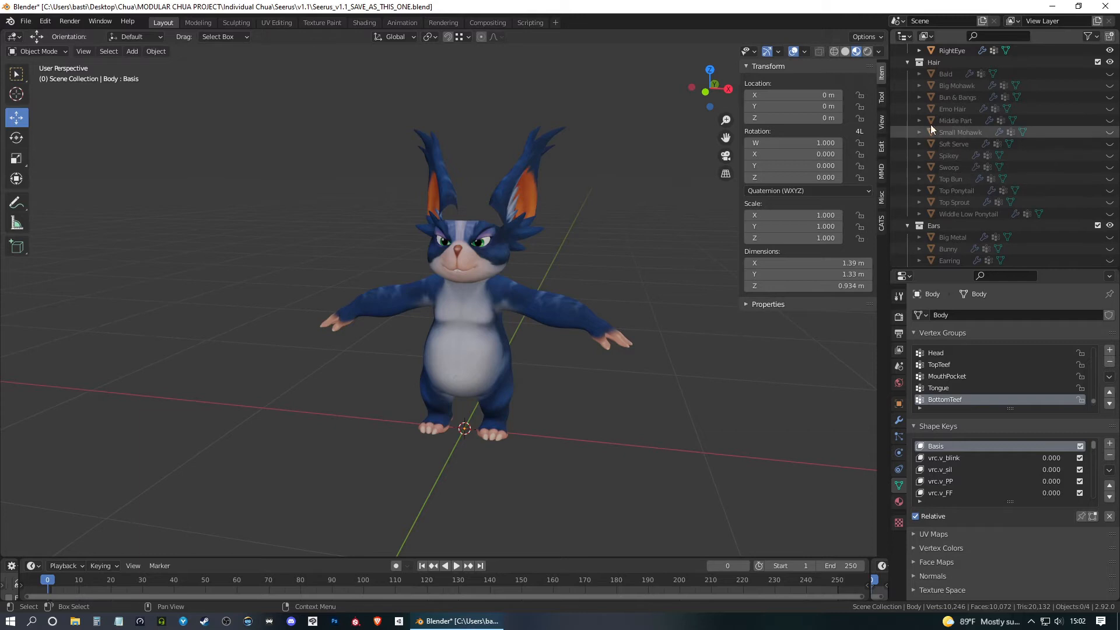
{"action": "left_click", "coordinate": [1110, 144]}
{"action": "middle_click_drag", "start_coordinate": [700, 280], "coordinate": [684, 236]}
{"action": "scroll", "coordinate": [684, 236], "scroll_direction": "up", "scroll_amount": 3}
Hide the Fluffy ears, and preview the Mouse and Pointy ears one at a time, leaving both hidden.
{"action": "scroll", "coordinate": [992, 135], "scroll_direction": "down", "scroll_amount": 4}
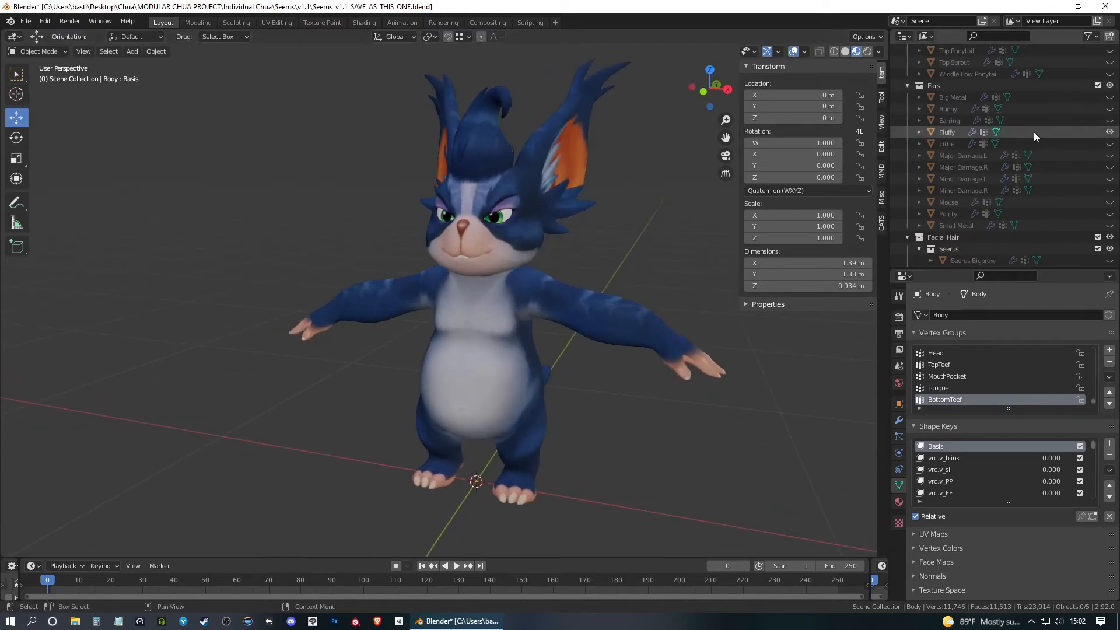
{"action": "left_click", "coordinate": [1110, 132]}
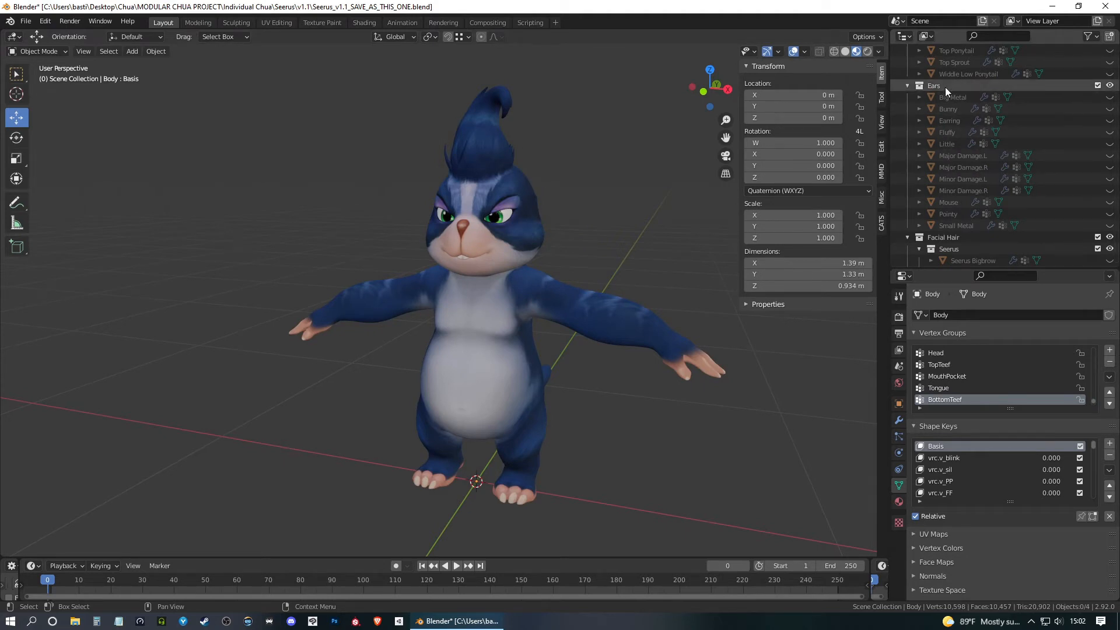
{"action": "left_click", "coordinate": [953, 202]}
{"action": "left_click", "coordinate": [1110, 202]}
{"action": "left_click", "coordinate": [1110, 203]}
{"action": "left_click", "coordinate": [1110, 214]}
{"action": "left_click", "coordinate": [1110, 214]}
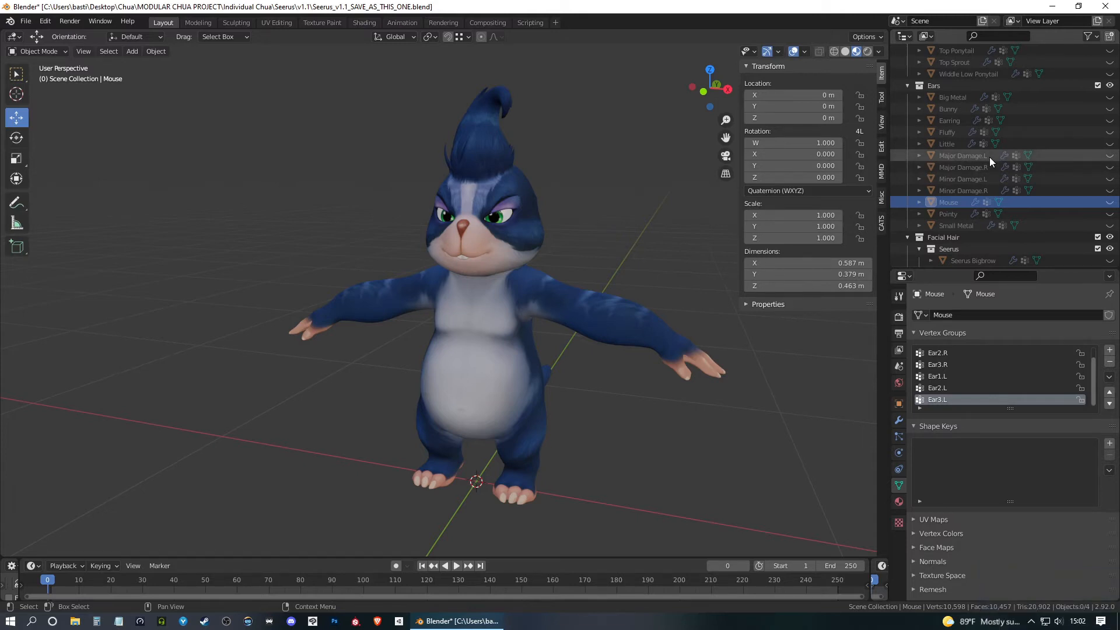
Preview the Major Damage.R and Major Damage.L ears on the character and hide both again.
{"action": "left_click", "coordinate": [1110, 167]}
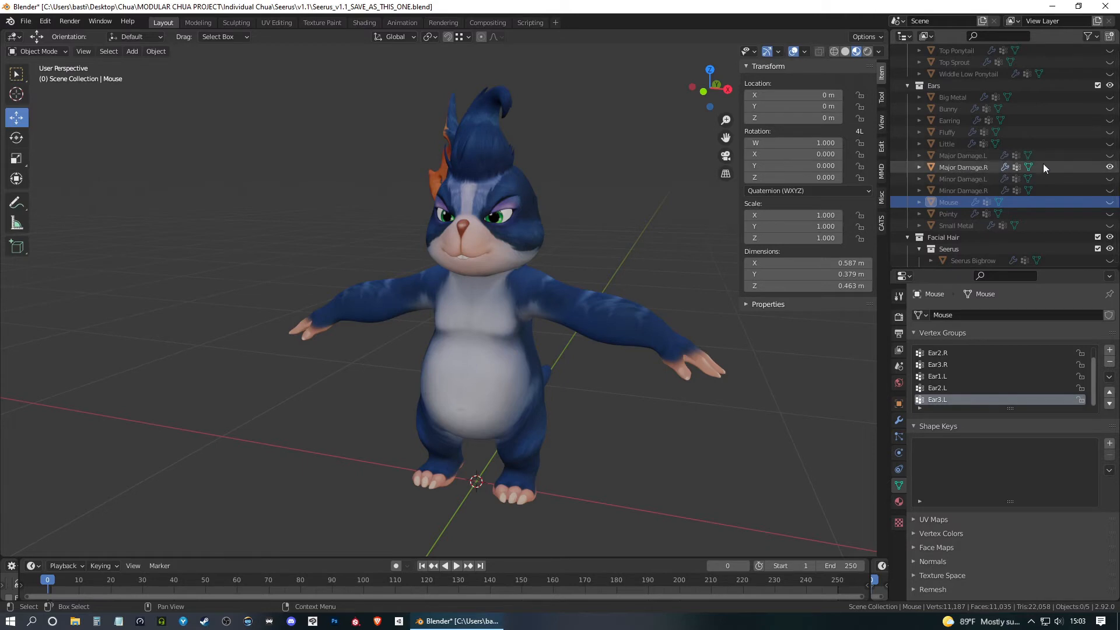
{"action": "left_click", "coordinate": [1110, 156]}
{"action": "mouse_move", "coordinate": [600, 202]}
{"action": "middle_mouse_down"}
{"action": "mouse_move", "coordinate": [628, 202]}
{"action": "mouse_move", "coordinate": [601, 201]}
{"action": "middle_mouse_up"}
{"action": "left_click", "coordinate": [1110, 156]}
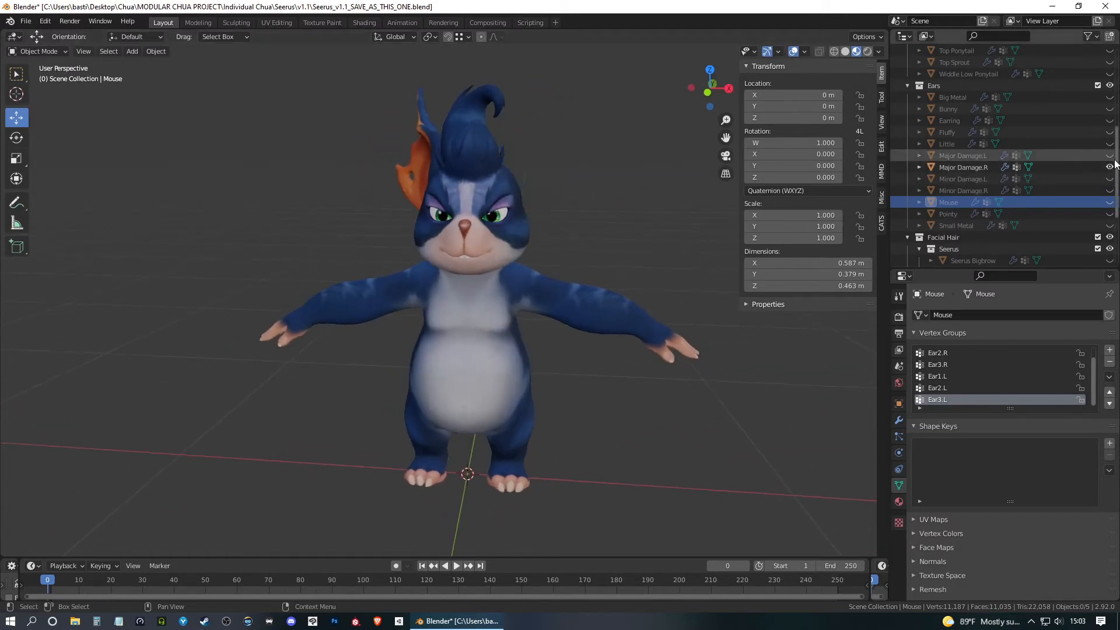
{"action": "left_click", "coordinate": [1110, 168]}
Show the Minor Damage ears on both sides, and swap Minor Damage.L for Major Damage.L.
{"action": "left_click", "coordinate": [1110, 179]}
{"action": "left_click", "coordinate": [1110, 190]}
{"action": "mouse_move", "coordinate": [669, 212]}
{"action": "middle_mouse_down"}
{"action": "mouse_move", "coordinate": [711, 205]}
{"action": "mouse_move", "coordinate": [604, 201]}
{"action": "mouse_move", "coordinate": [666, 202]}
{"action": "mouse_move", "coordinate": [650, 201]}
{"action": "middle_mouse_up"}
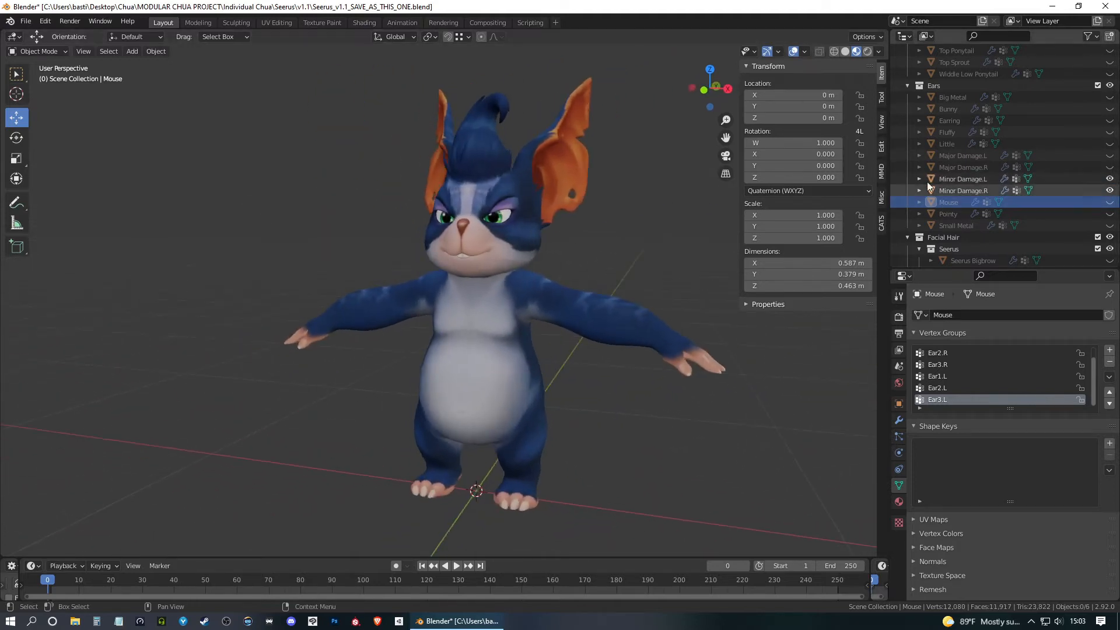
{"action": "left_click", "coordinate": [1110, 179]}
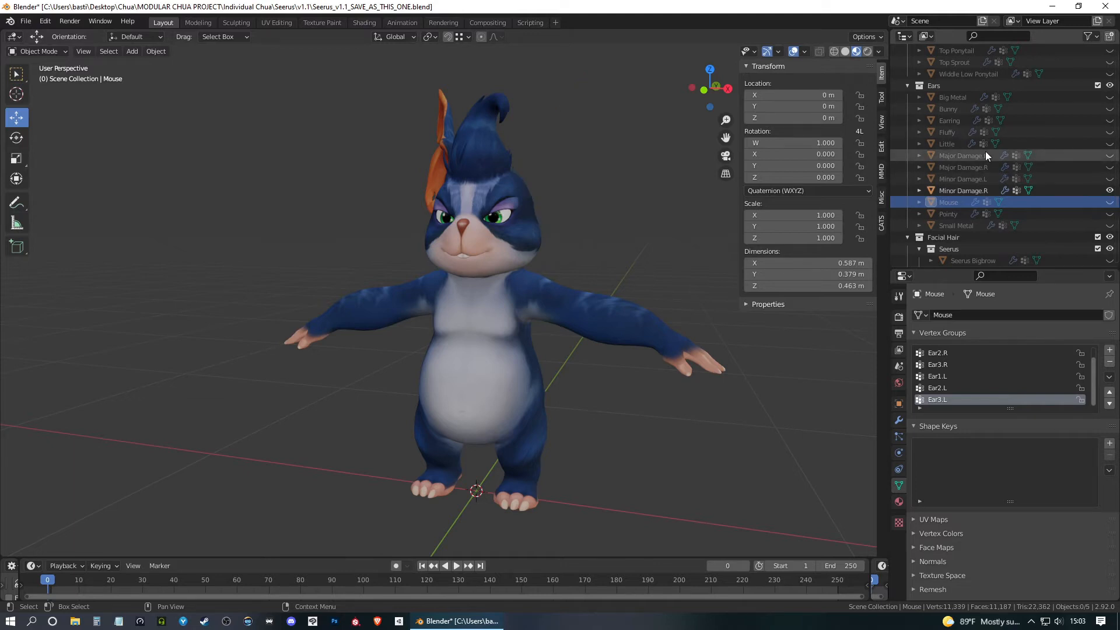
{"action": "left_click", "coordinate": [1110, 155]}
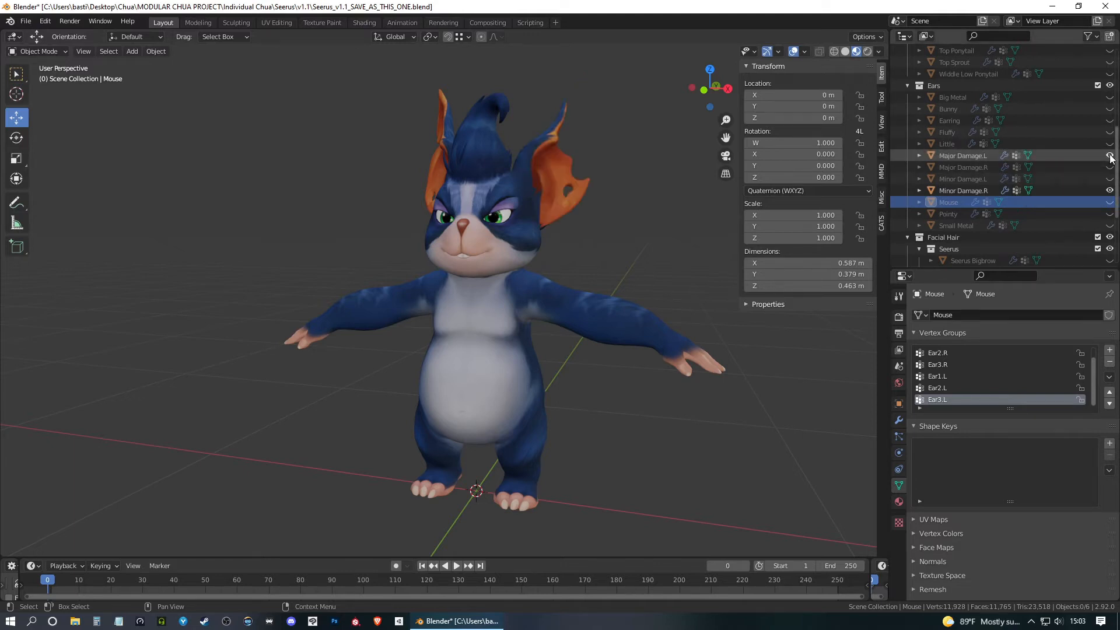
{"action": "mouse_move", "coordinate": [619, 206]}
{"action": "middle_mouse_down"}
{"action": "mouse_move", "coordinate": [671, 219]}
{"action": "mouse_move", "coordinate": [564, 212]}
{"action": "mouse_move", "coordinate": [717, 212]}
{"action": "mouse_move", "coordinate": [607, 208]}
{"action": "mouse_move", "coordinate": [653, 194]}
{"action": "mouse_move", "coordinate": [621, 198]}
{"action": "middle_mouse_up"}
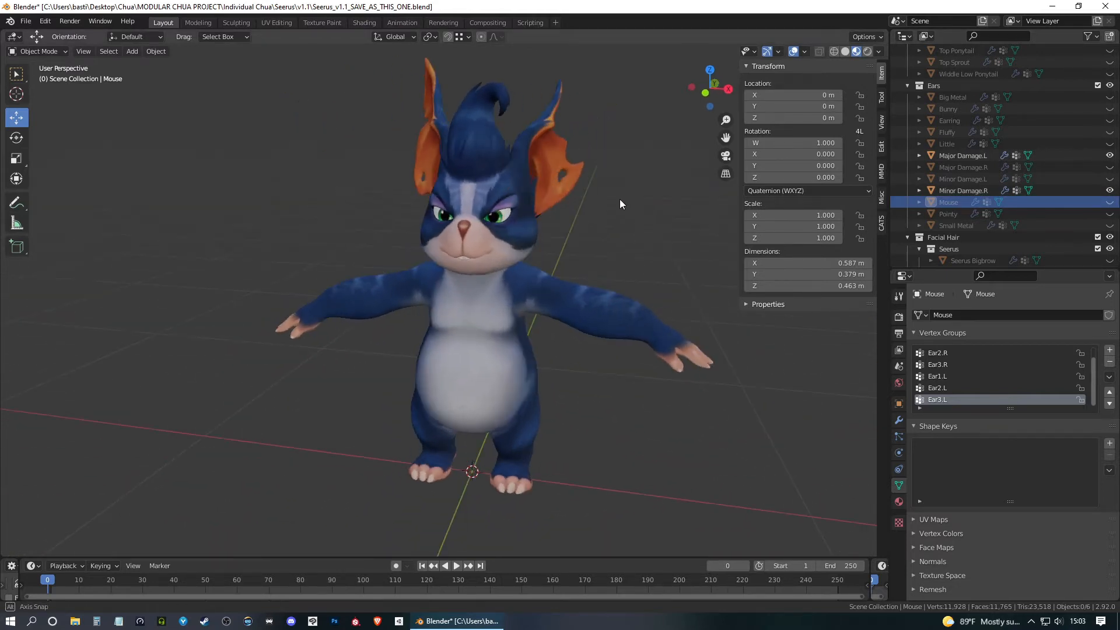
Show the Seerus Bushybrow, Seerus Goatee and Seerus Whiskers facial hair on the character.
{"action": "scroll", "coordinate": [1000, 169], "scroll_direction": "down", "scroll_amount": 4}
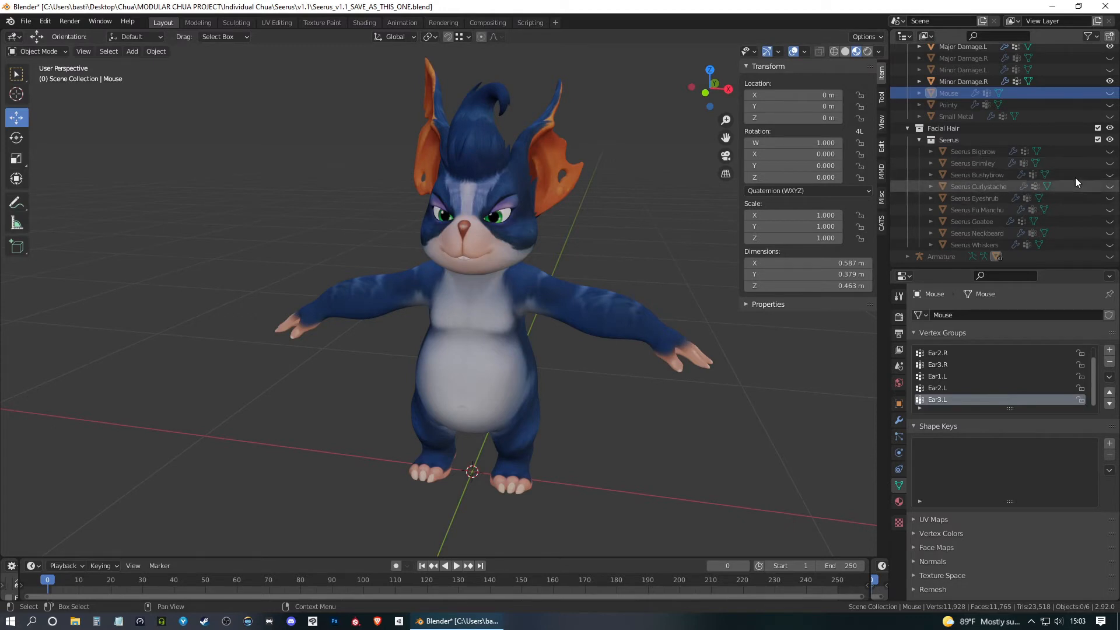
{"action": "left_click", "coordinate": [1109, 175]}
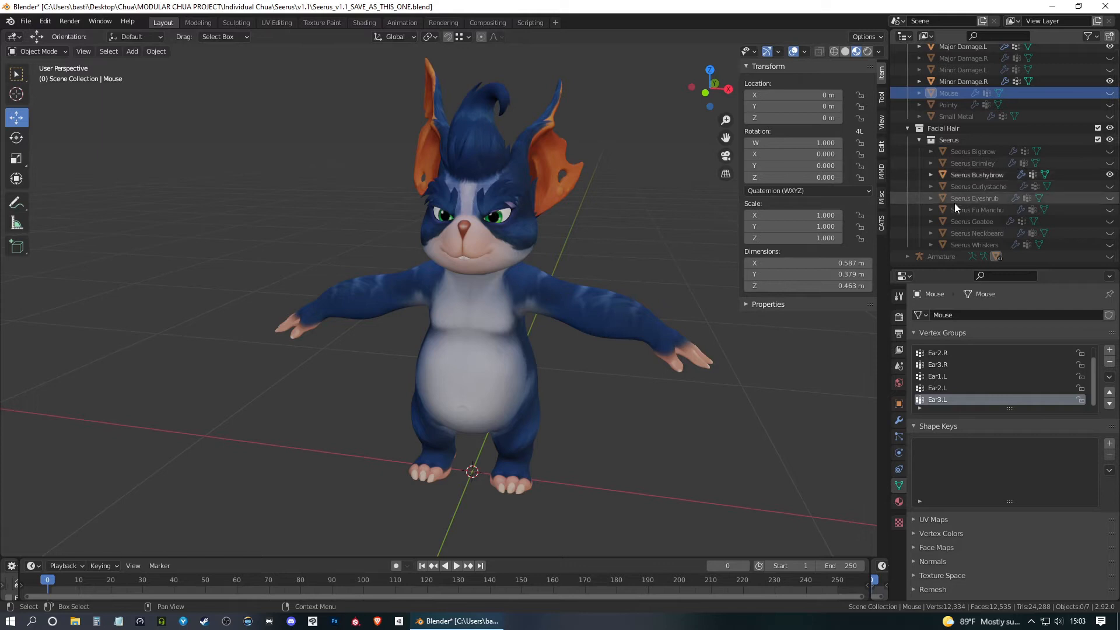
{"action": "left_click", "coordinate": [1109, 222]}
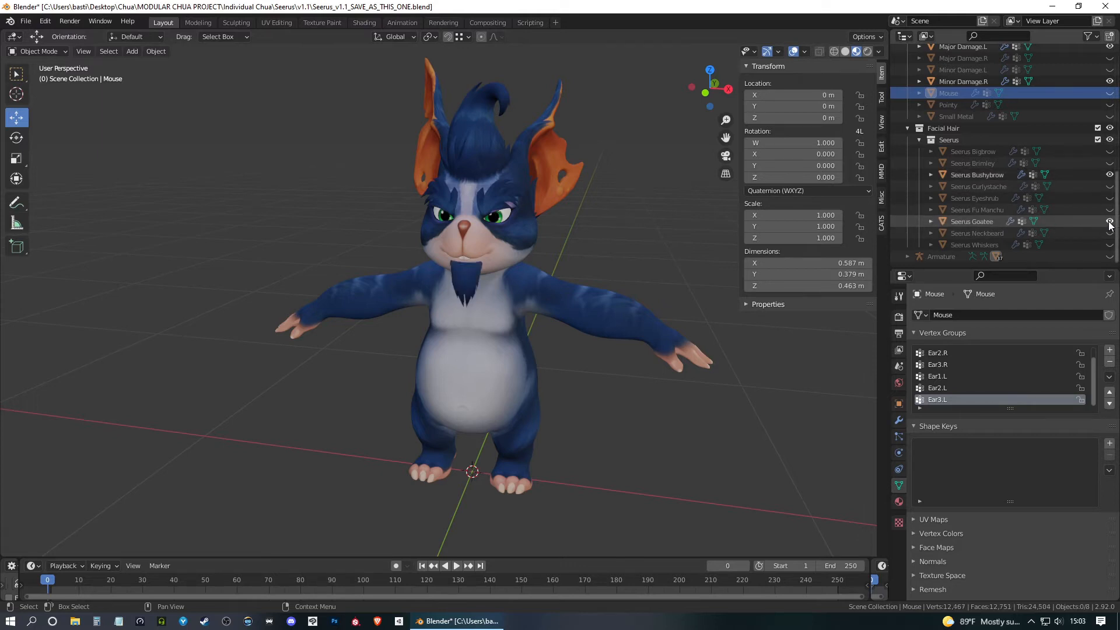
{"action": "left_click", "coordinate": [1110, 245]}
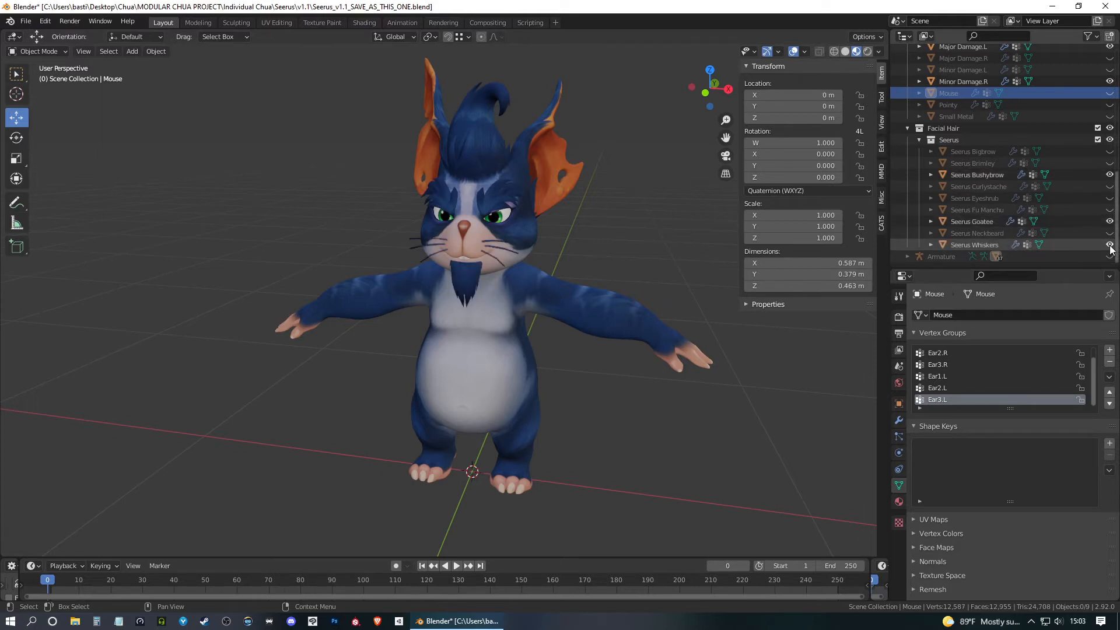
{"action": "middle_click_drag", "start_coordinate": [603, 307], "coordinate": [642, 297]}
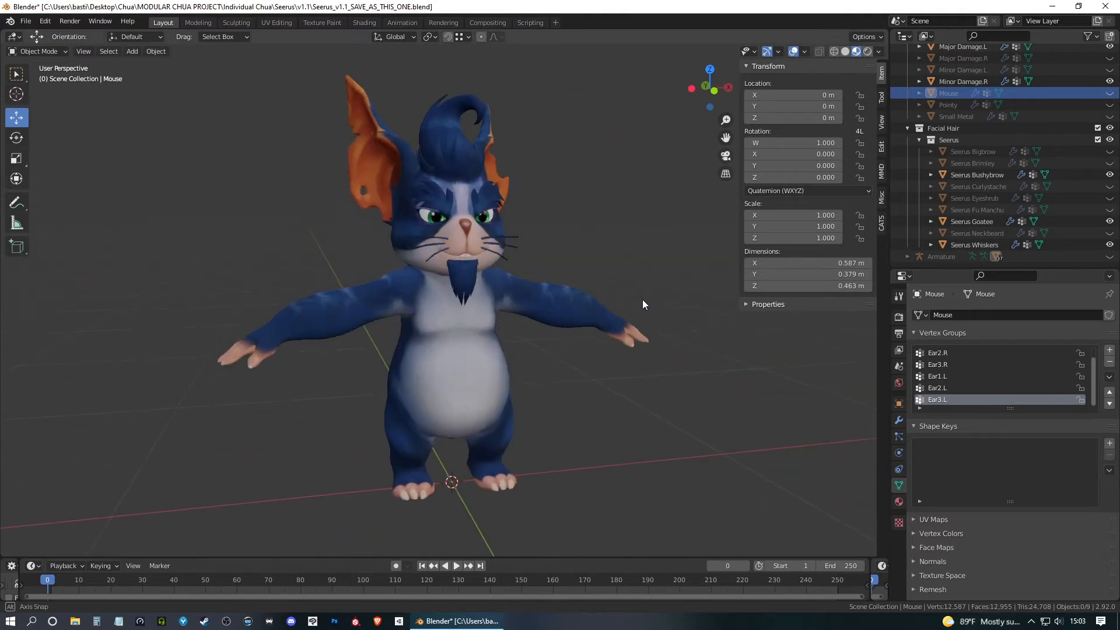
{"action": "scroll", "coordinate": [617, 281], "scroll_direction": "up", "scroll_amount": 3}
{"action": "scroll", "coordinate": [617, 281], "scroll_direction": "down", "scroll_amount": 3}
{"action": "middle_click_drag", "start_coordinate": [607, 194], "coordinate": [571, 289]}
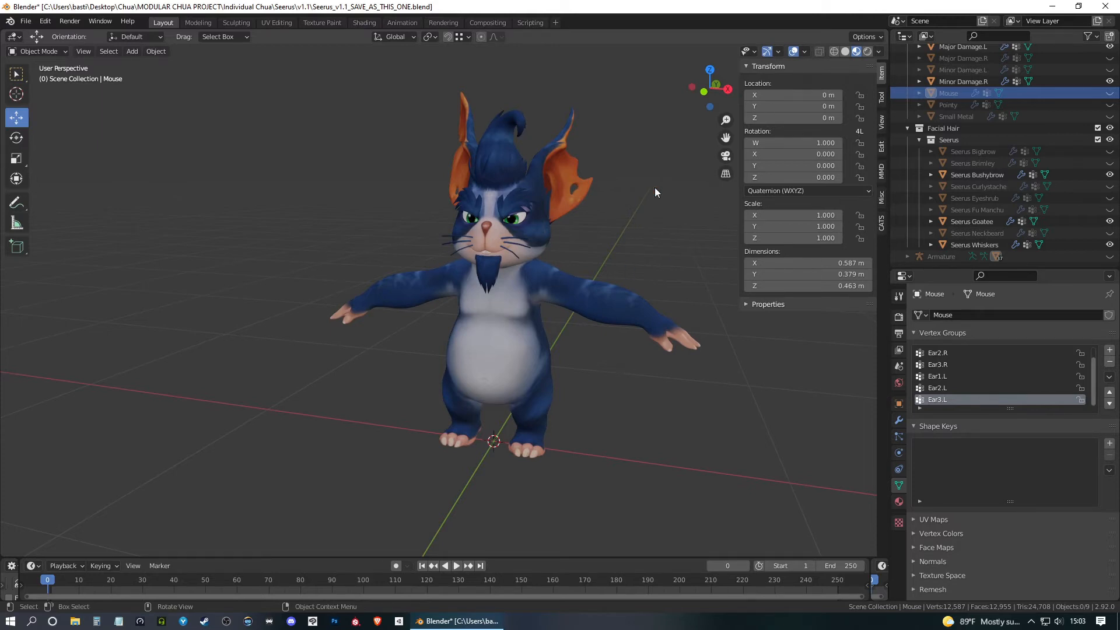
Delete the unused Seerus facial hair: Bigbrow, Brimley, Curlystache, Eyeshrub, Fu Manchu and Neckbeard.
{"action": "scroll", "coordinate": [985, 69], "scroll_direction": "up", "scroll_amount": 3}
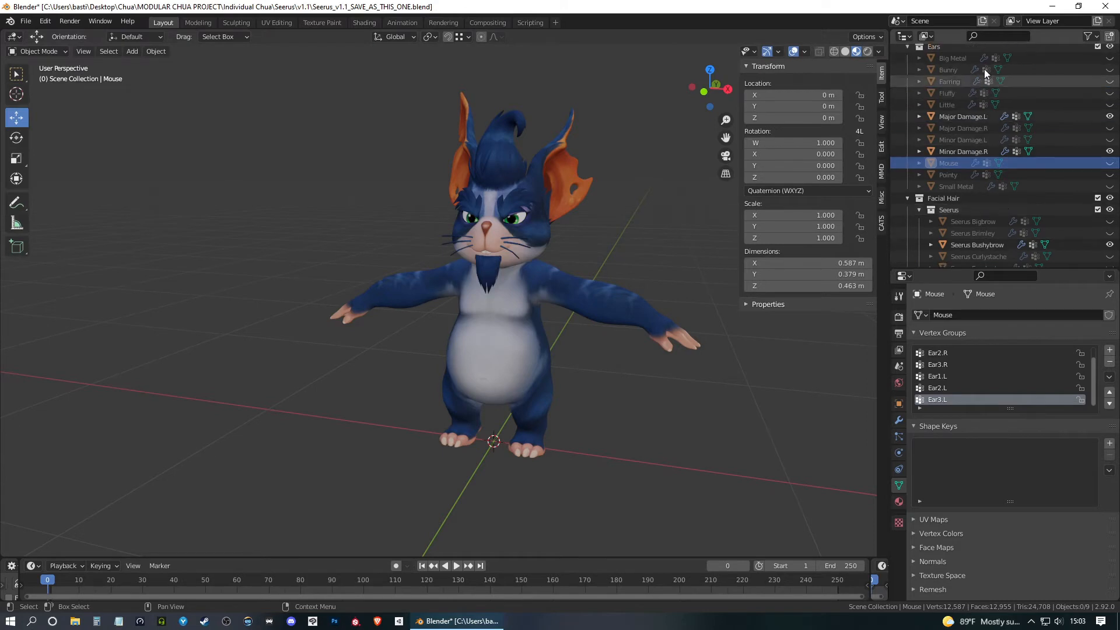
{"action": "scroll", "coordinate": [984, 69], "scroll_direction": "up", "scroll_amount": 4}
{"action": "scroll", "coordinate": [985, 190], "scroll_direction": "down", "scroll_amount": 7}
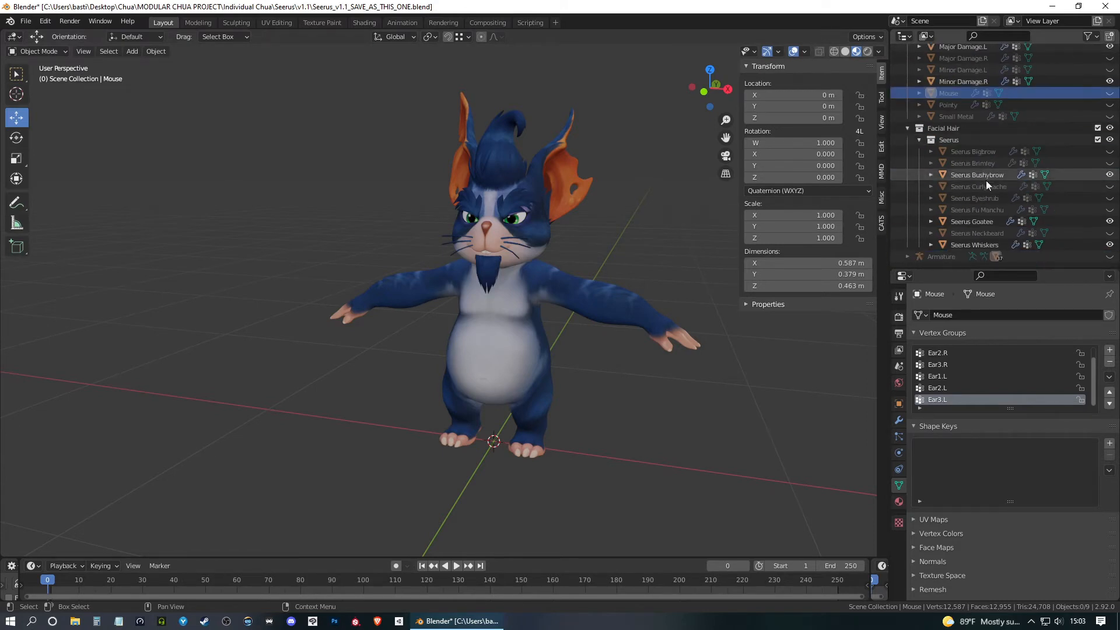
{"action": "left_click", "coordinate": [974, 233]}
{"action": "left_click", "coordinate": [973, 209], "text": "ctrl"}
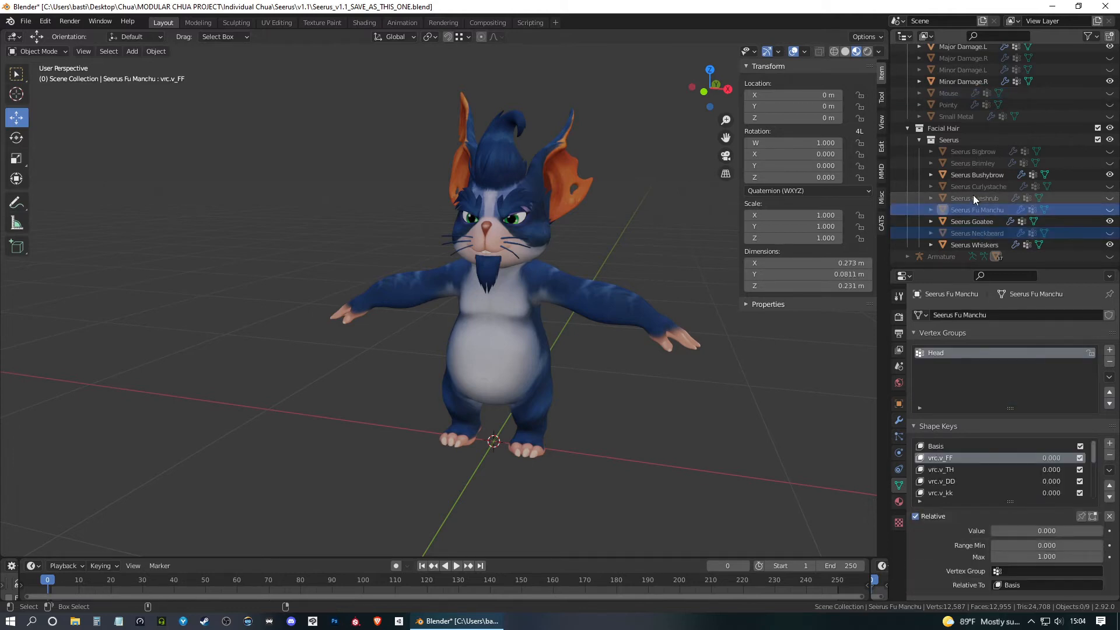
{"action": "left_click", "coordinate": [974, 198], "text": "ctrl"}
{"action": "left_click", "coordinate": [974, 187], "text": "ctrl"}
{"action": "left_click", "coordinate": [975, 162], "text": "ctrl"}
{"action": "left_click", "coordinate": [979, 152], "text": "ctrl"}
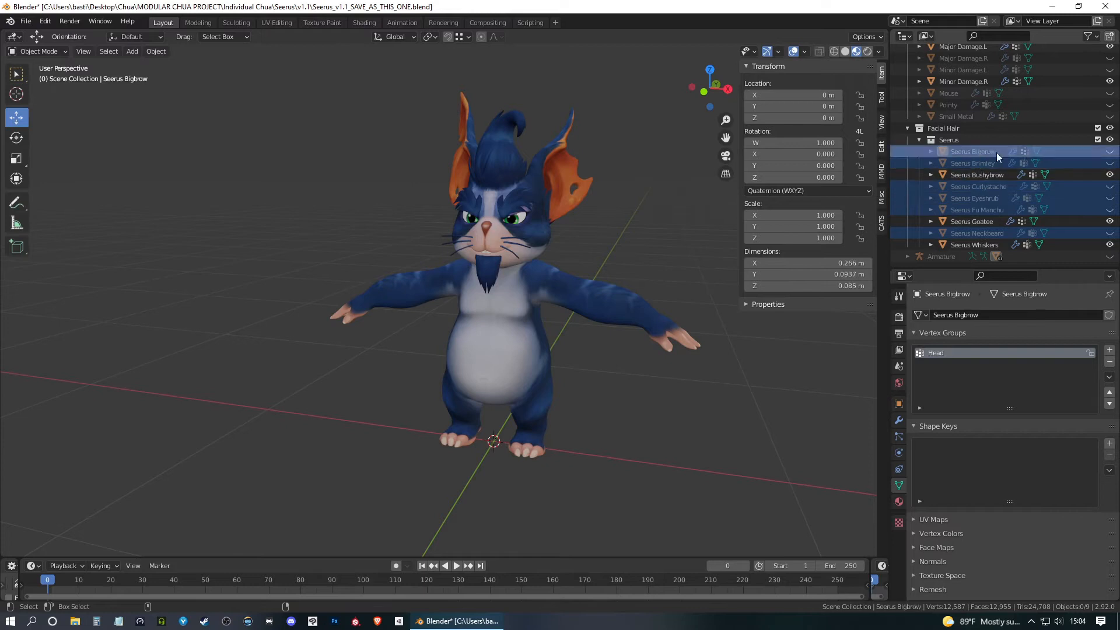
{"action": "right_click", "coordinate": [967, 155]}
{"action": "left_click", "coordinate": [920, 187]}
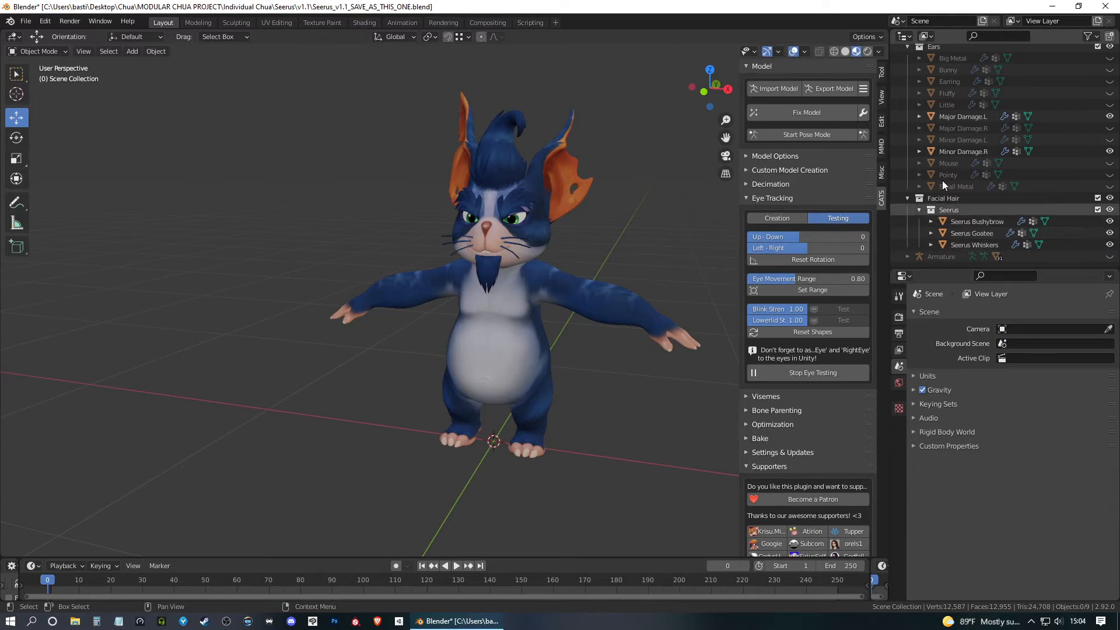
Delete all ear parts except Major Damage.L and Mouse from the Ears collection.
{"action": "left_click", "coordinate": [952, 187]}
{"action": "left_click", "coordinate": [948, 175], "text": "ctrl"}
{"action": "left_click", "coordinate": [955, 151], "text": "ctrl"}
{"action": "left_click", "coordinate": [960, 139], "text": "ctrl"}
{"action": "left_click", "coordinate": [959, 127], "text": "ctrl"}
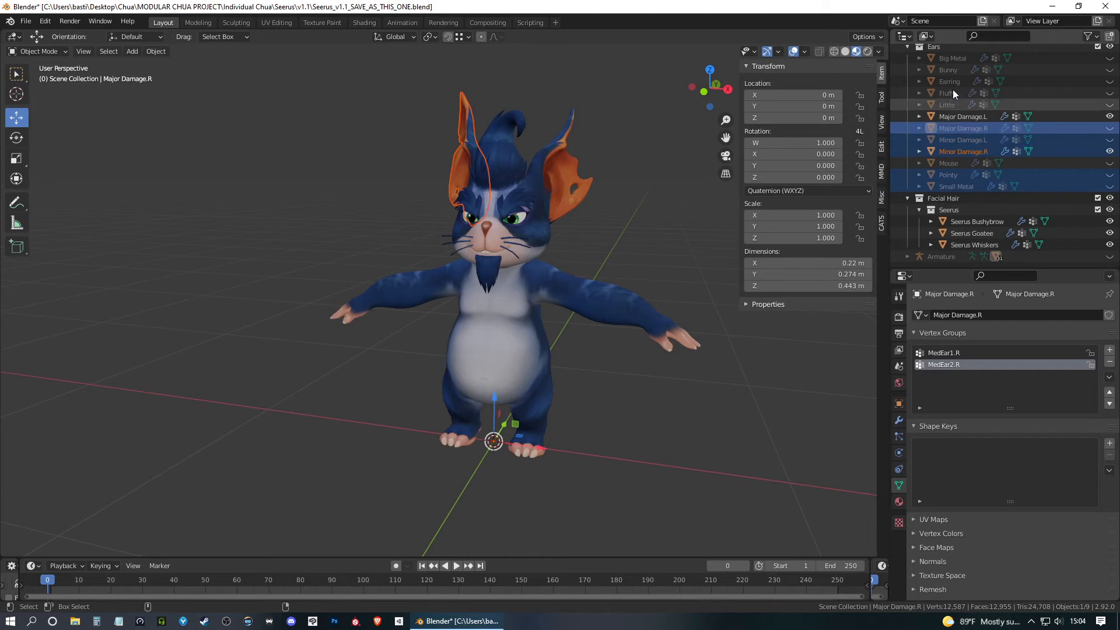
{"action": "left_click", "coordinate": [950, 103], "text": "ctrl"}
{"action": "left_click", "coordinate": [951, 91], "text": "ctrl"}
{"action": "left_click", "coordinate": [953, 70], "text": "ctrl"}
{"action": "left_click", "coordinate": [954, 83], "text": "ctrl"}
{"action": "left_click", "coordinate": [958, 59], "text": "ctrl"}
{"action": "right_click", "coordinate": [950, 62]}
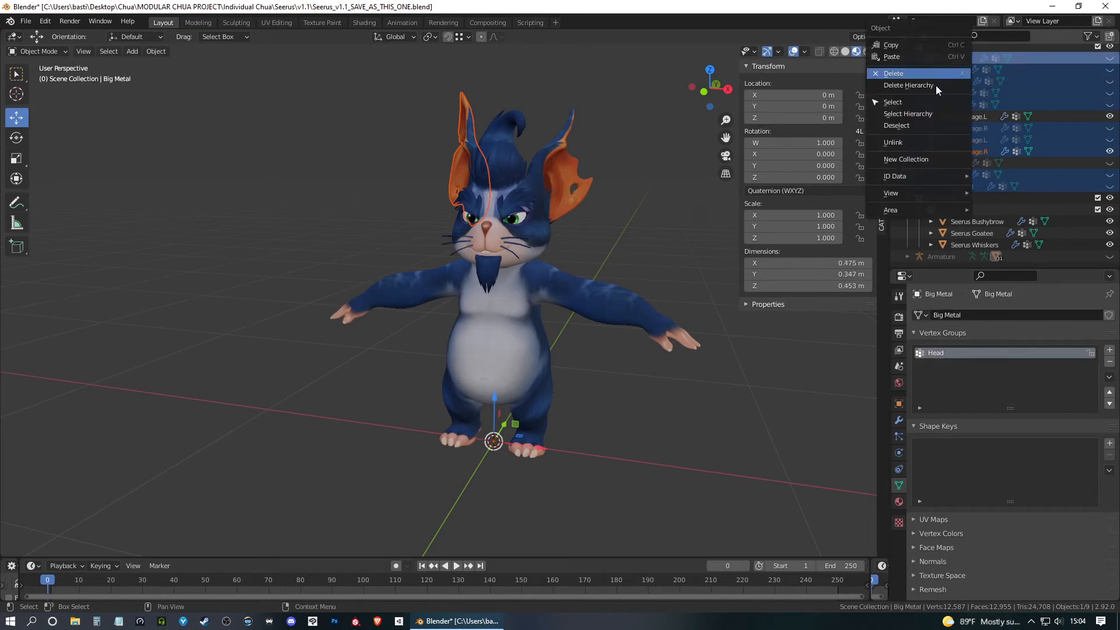
{"action": "left_click", "coordinate": [936, 73]}
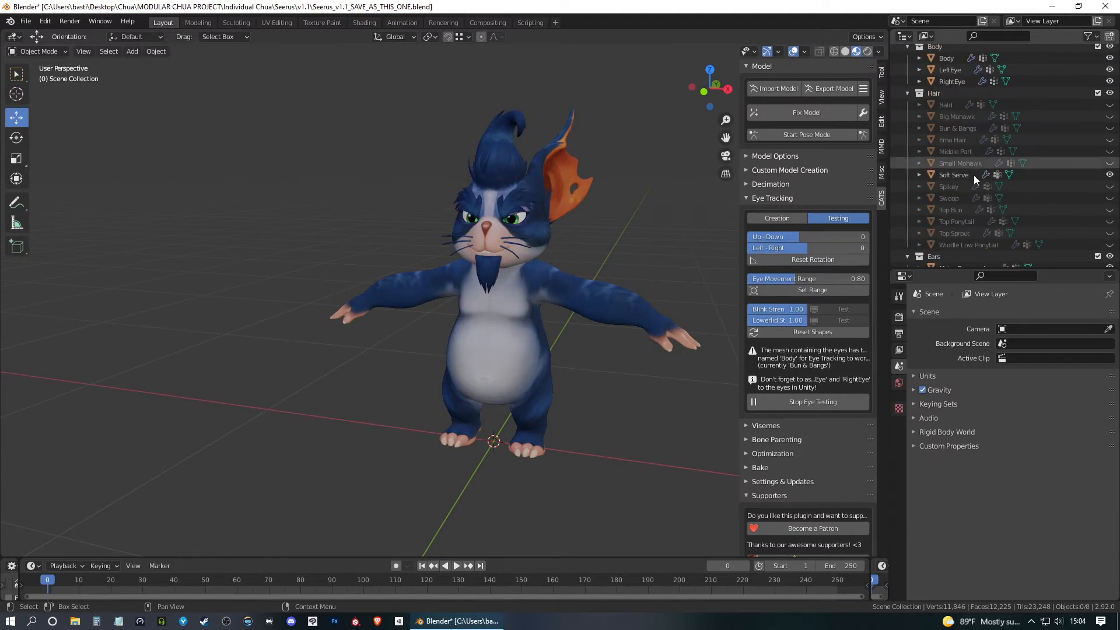
Delete every hair part except Soft Serve from the Hair collection.
{"action": "left_click", "coordinate": [951, 245]}
{"action": "left_click", "coordinate": [950, 234], "text": "ctrl"}
{"action": "left_click", "coordinate": [950, 221], "text": "ctrl"}
{"action": "left_click", "coordinate": [949, 210], "text": "ctrl"}
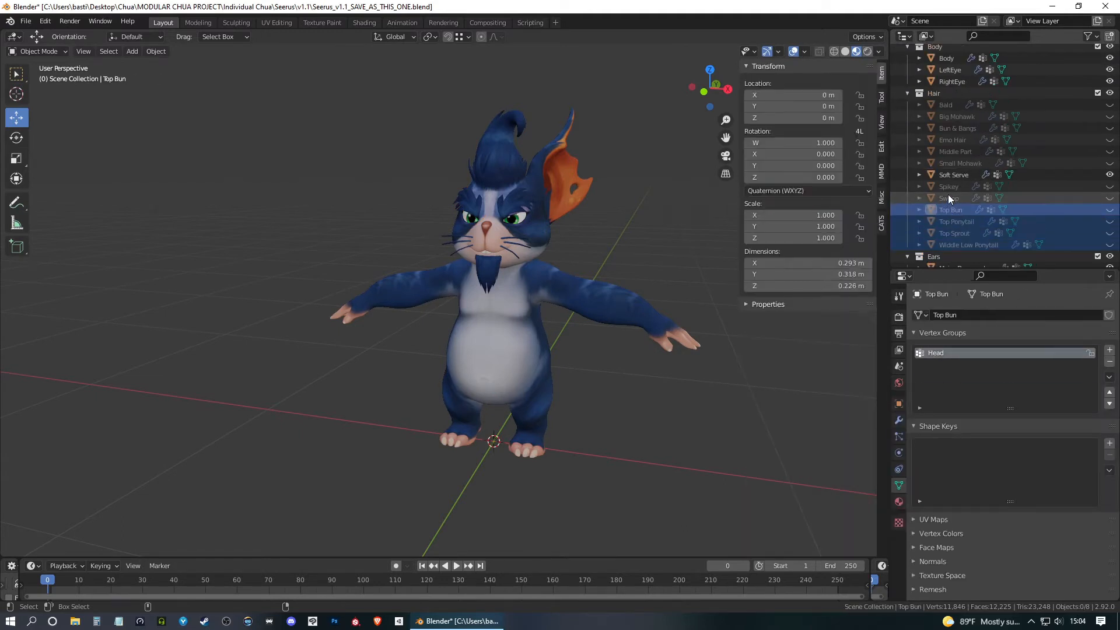
{"action": "left_click", "coordinate": [949, 199], "text": "ctrl"}
{"action": "left_click", "coordinate": [949, 187], "text": "ctrl"}
{"action": "left_click", "coordinate": [956, 164], "text": "ctrl"}
{"action": "left_click", "coordinate": [955, 152], "text": "ctrl"}
{"action": "left_click", "coordinate": [958, 139], "text": "ctrl"}
{"action": "left_click", "coordinate": [960, 124], "text": "ctrl"}
{"action": "left_click", "coordinate": [960, 115], "text": "ctrl"}
{"action": "left_click", "coordinate": [947, 106], "text": "ctrl"}
{"action": "right_click", "coordinate": [952, 120]}
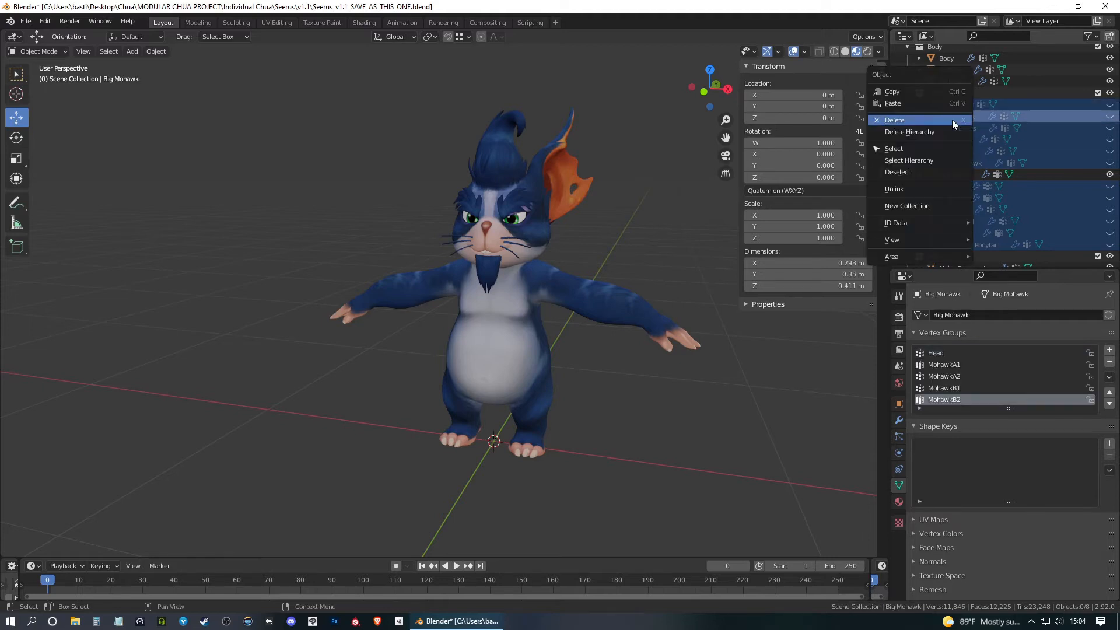
{"action": "left_click", "coordinate": [905, 121]}
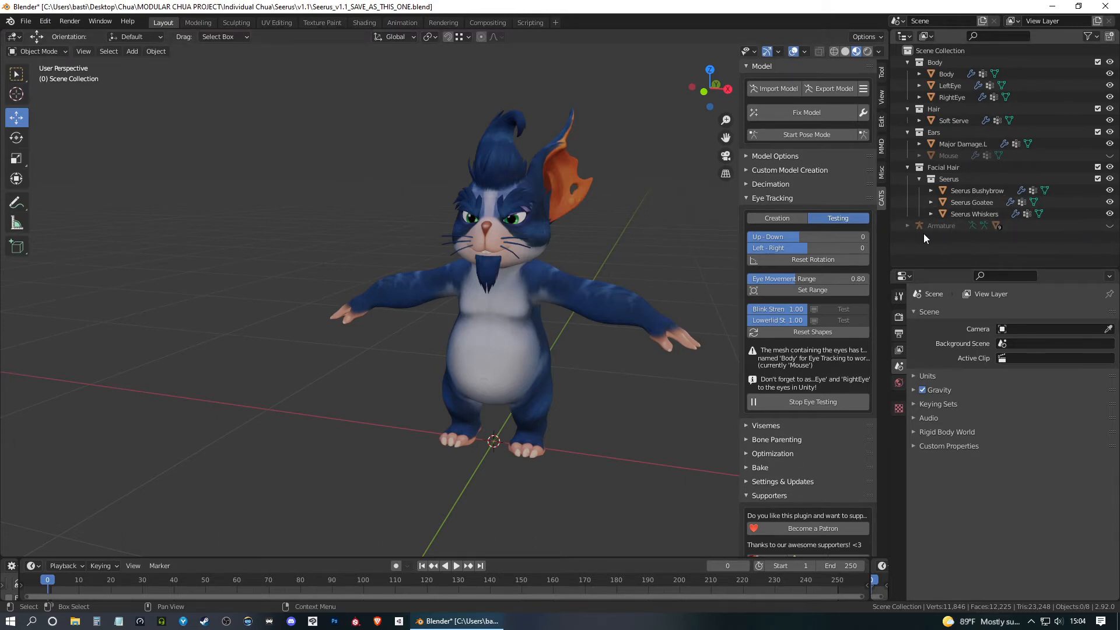
Show the armature on the character briefly, hide it again, and check the remaining parts from the front.
{"action": "left_click", "coordinate": [1110, 226]}
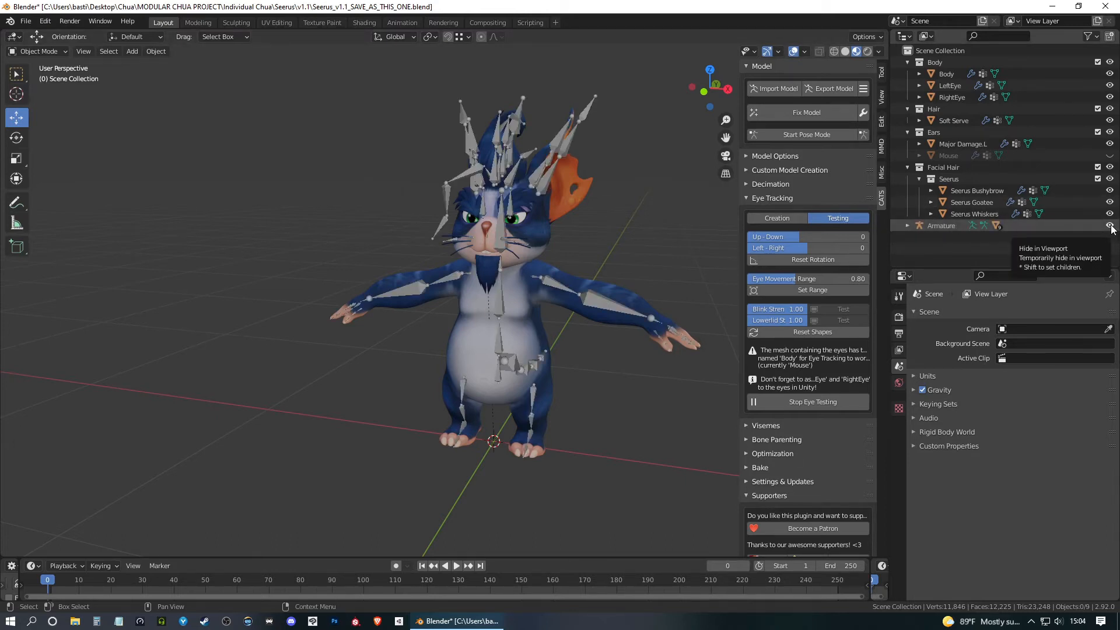
{"action": "left_click", "coordinate": [1109, 226]}
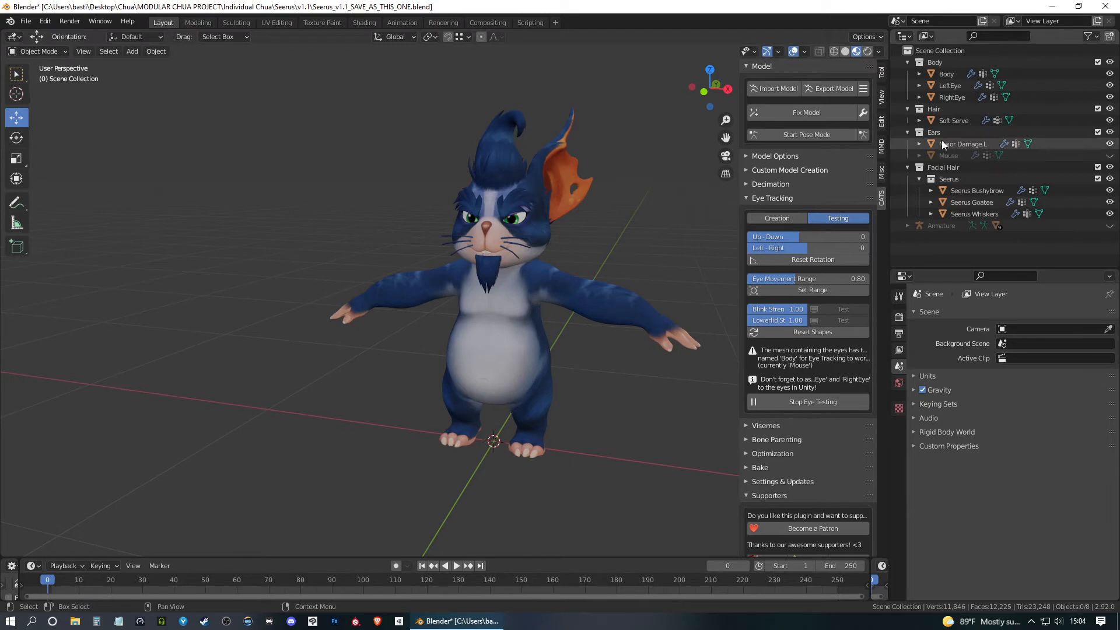
{"action": "middle_click_drag", "start_coordinate": [488, 261], "coordinate": [411, 197]}
{"action": "middle_click_drag", "start_coordinate": [538, 233], "coordinate": [597, 271]}
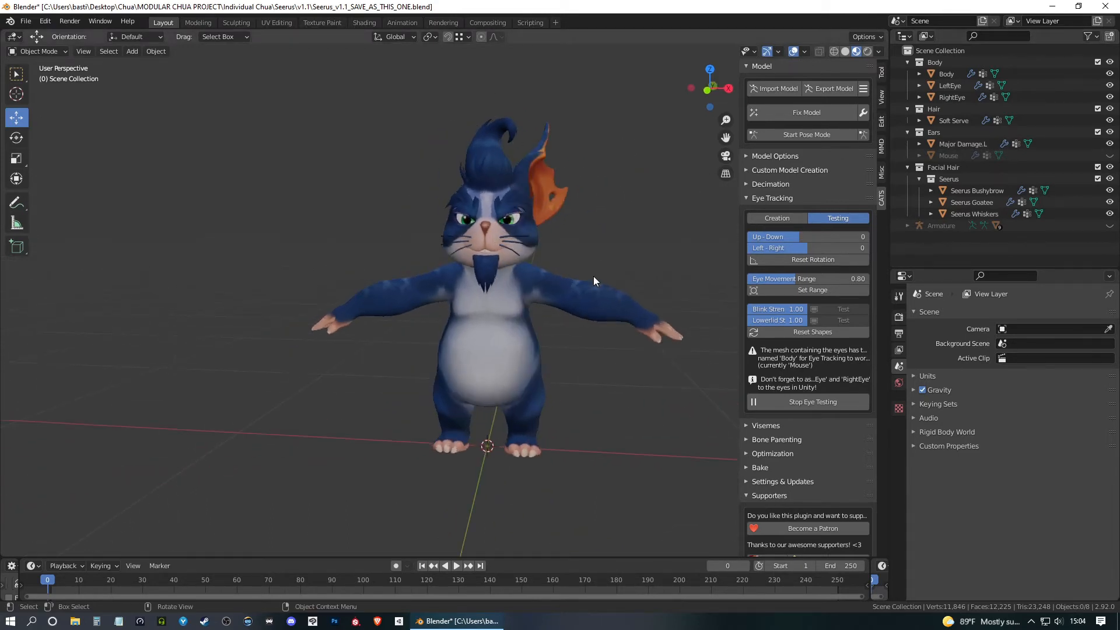
Undo the hair and ear deletions back to before the ear parts were removed.
{"action": "key", "text": "ctrl+z"}
{"action": "key", "text": "ctrl+z"}
{"action": "key", "text": "ctrl+z"}
{"action": "key", "text": "ctrl+z"}
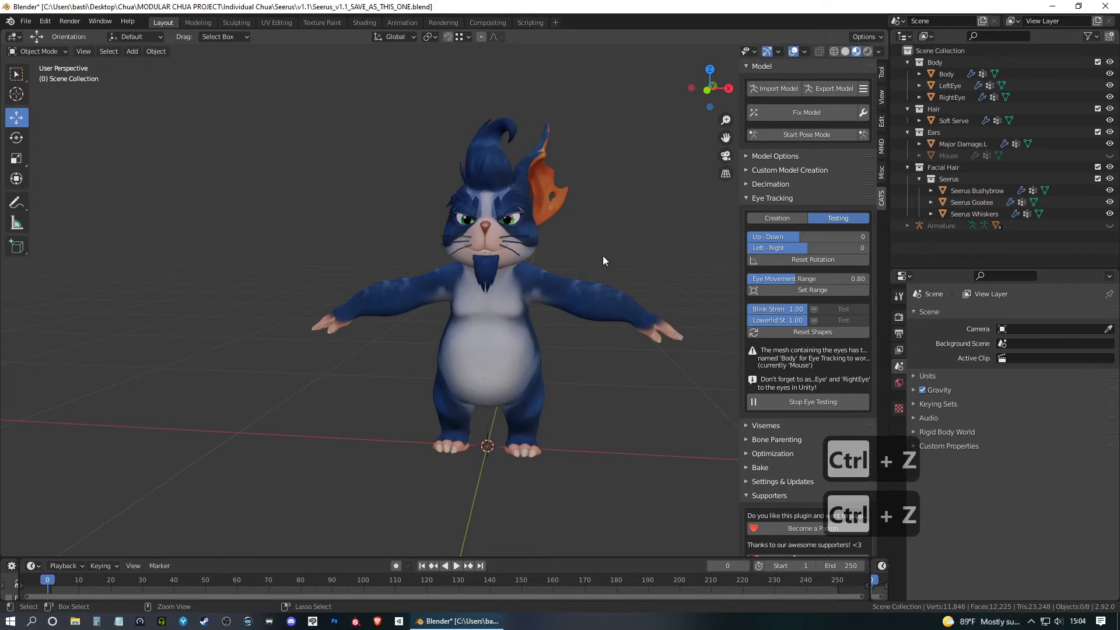
{"action": "key", "text": "ctrl+z"}
{"action": "key", "text": "ctrl+z"}
{"action": "key", "text": "ctrl+z"}
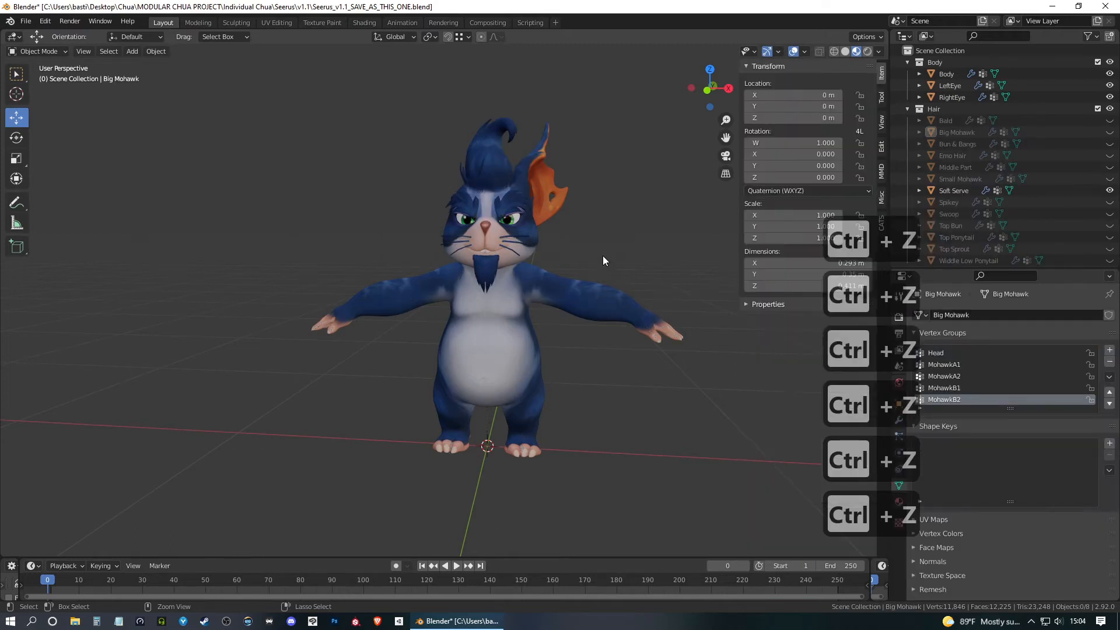
{"action": "key", "text": "ctrl+z"}
{"action": "key", "text": "ctrl+z"}
{"action": "key", "text": "ctrl+z"}
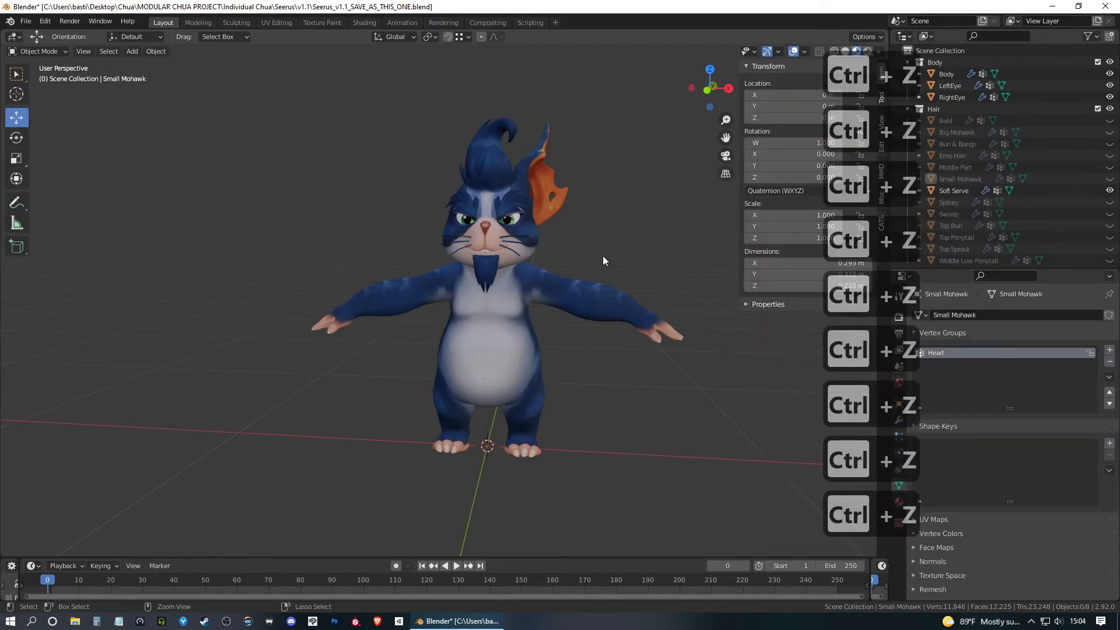
{"action": "key", "text": "ctrl+z"}
{"action": "key", "text": "ctrl+z"}
{"action": "key", "text": "ctrl+z"}
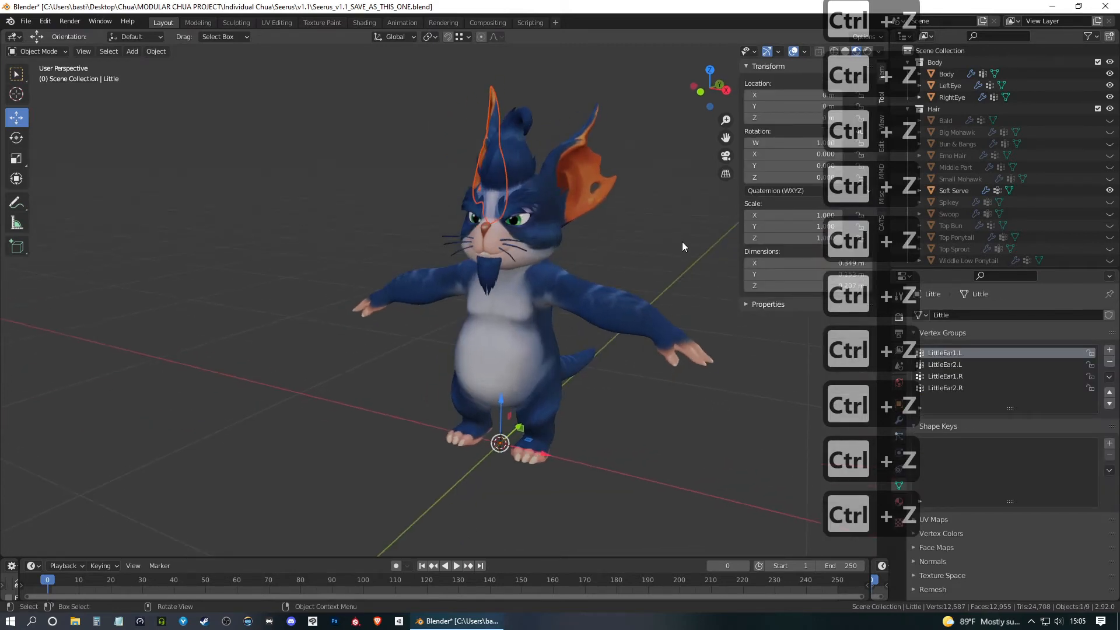
Delete all ear parts except Major Damage.L and Minor Damage.R from the Ears collection.
{"action": "scroll", "coordinate": [999, 202], "scroll_direction": "down", "scroll_amount": 4}
{"action": "scroll", "coordinate": [998, 202], "scroll_direction": "down", "scroll_amount": 3}
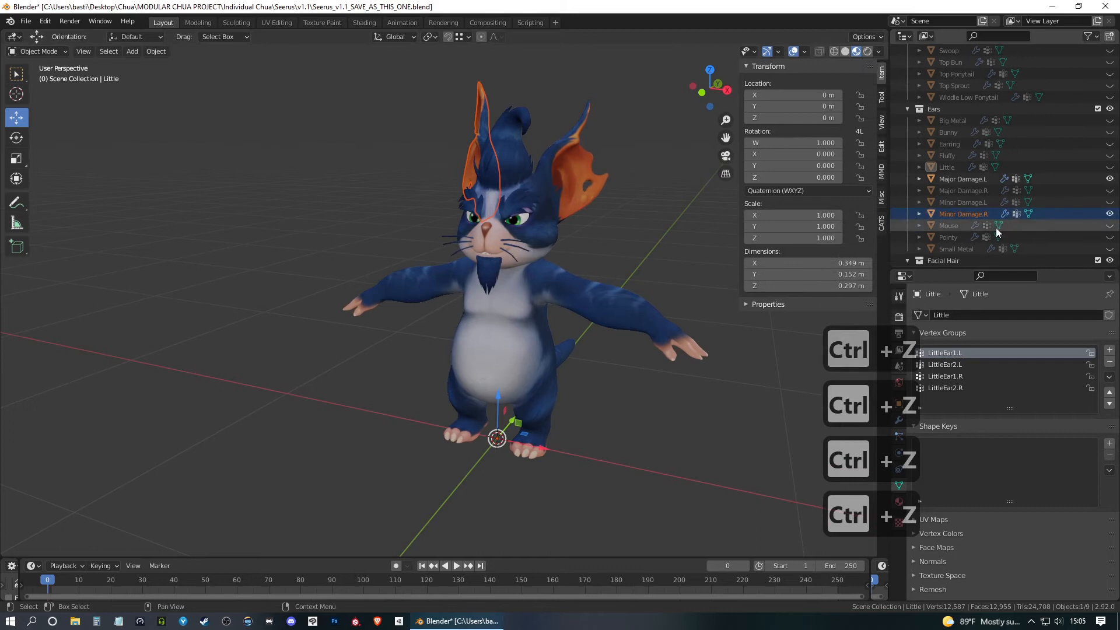
{"action": "left_click", "coordinate": [952, 251]}
{"action": "left_click", "coordinate": [939, 238], "text": "ctrl"}
{"action": "left_click", "coordinate": [953, 228], "text": "ctrl"}
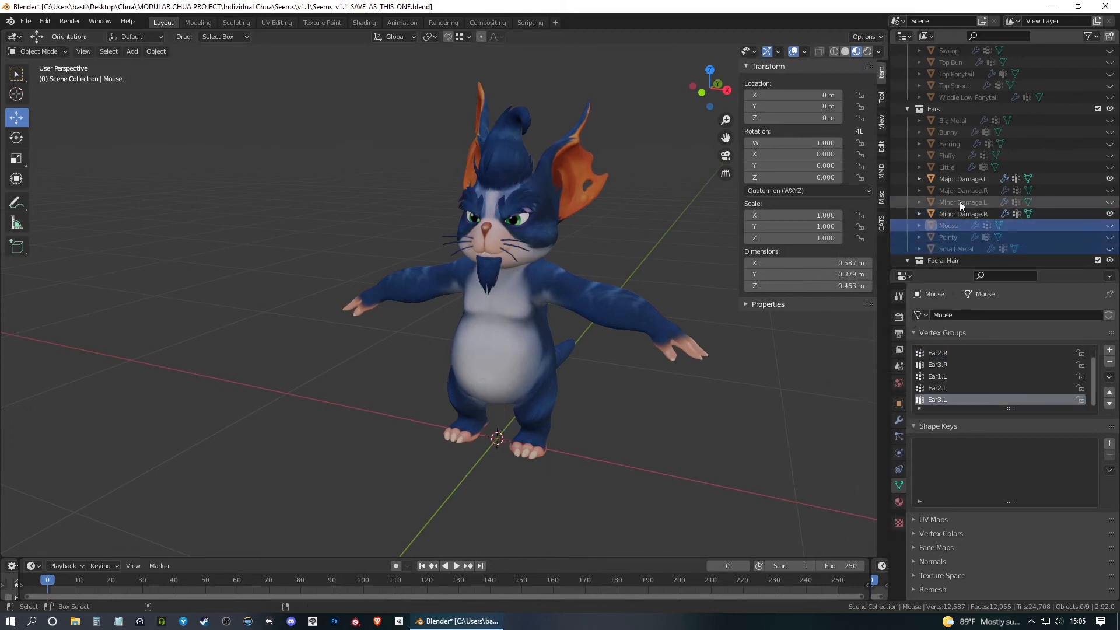
{"action": "left_click", "coordinate": [960, 202], "text": "ctrl"}
{"action": "left_click", "coordinate": [962, 190], "text": "ctrl"}
{"action": "left_click", "coordinate": [946, 167], "text": "ctrl"}
{"action": "left_click", "coordinate": [946, 155], "text": "ctrl"}
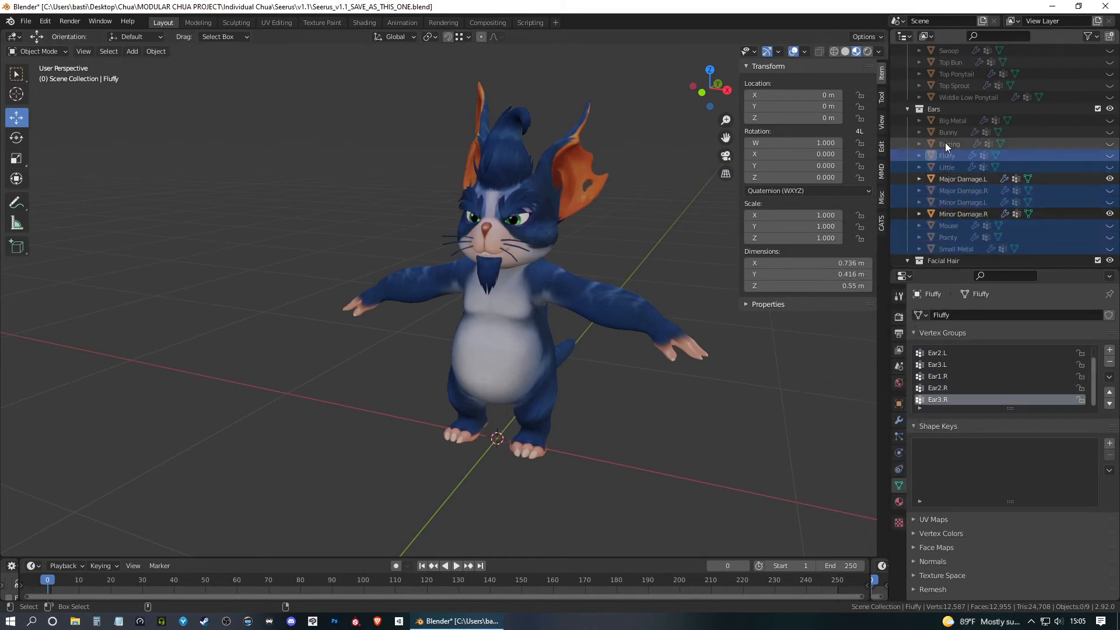
{"action": "left_click", "coordinate": [946, 144], "text": "ctrl"}
{"action": "left_click", "coordinate": [946, 132], "text": "ctrl"}
{"action": "left_click", "coordinate": [947, 120], "text": "ctrl"}
{"action": "right_click", "coordinate": [947, 121]}
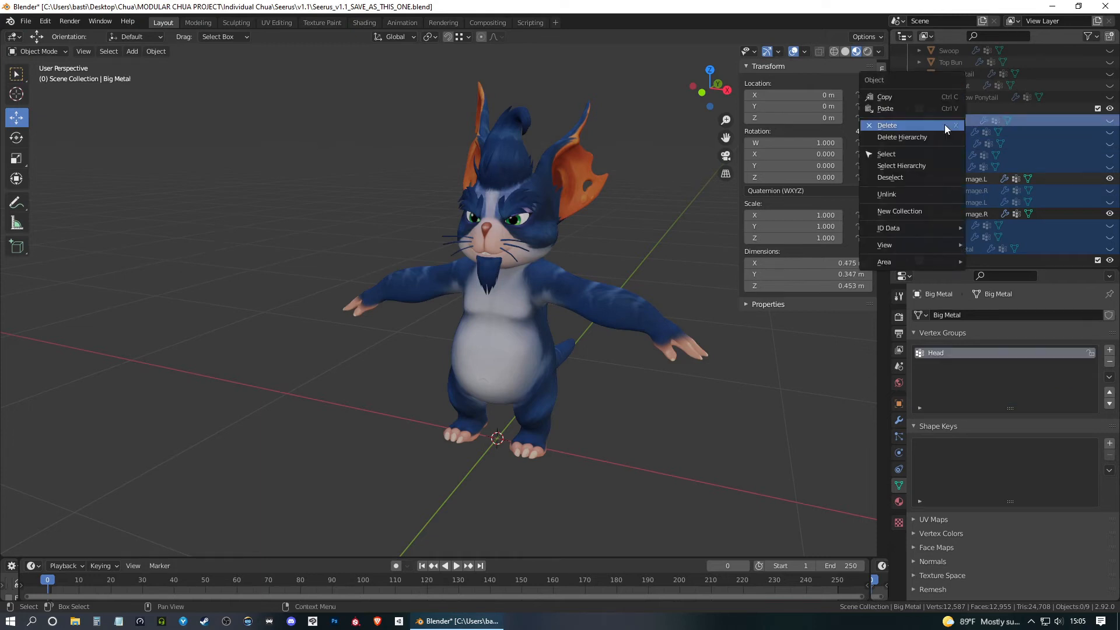
{"action": "left_click", "coordinate": [937, 126]}
Delete the hair parts Spikey, Swoop, Top Bun, Top Ponytail, Top Sprout and Widdle Low Ponytail.
{"action": "left_click", "coordinate": [957, 149]}
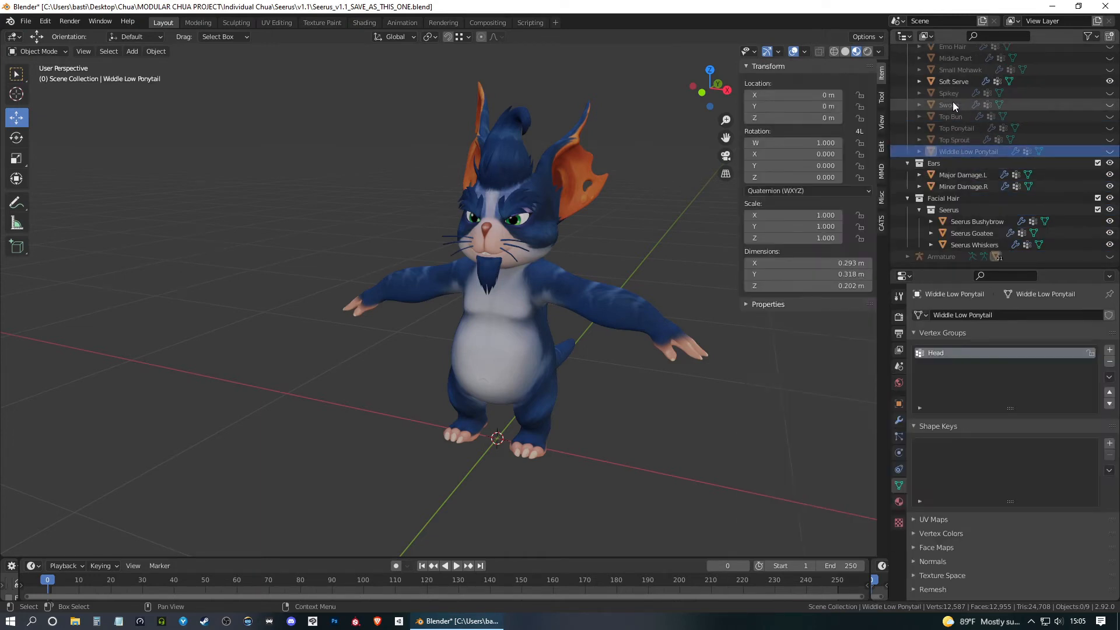
{"action": "left_click", "coordinate": [954, 92], "text": "shift"}
{"action": "scroll", "coordinate": [961, 126], "scroll_direction": "up", "scroll_amount": 3}
{"action": "left_click", "coordinate": [961, 139]}
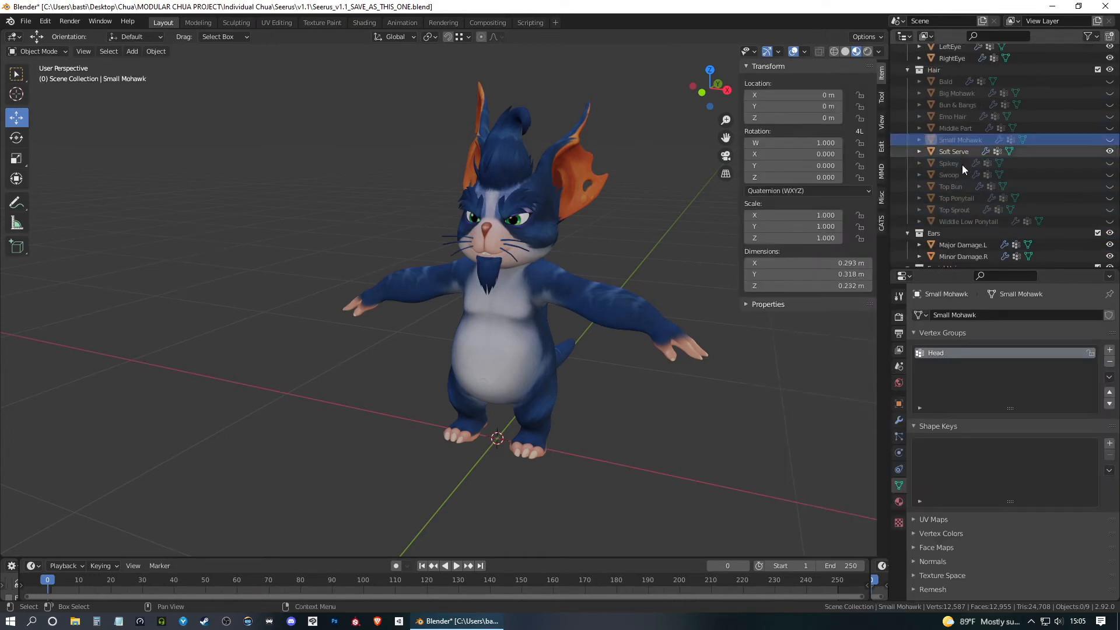
{"action": "left_click", "coordinate": [960, 164]}
{"action": "left_click", "coordinate": [951, 221], "text": "shift"}
{"action": "right_click", "coordinate": [951, 221]}
{"action": "left_click", "coordinate": [951, 222]}
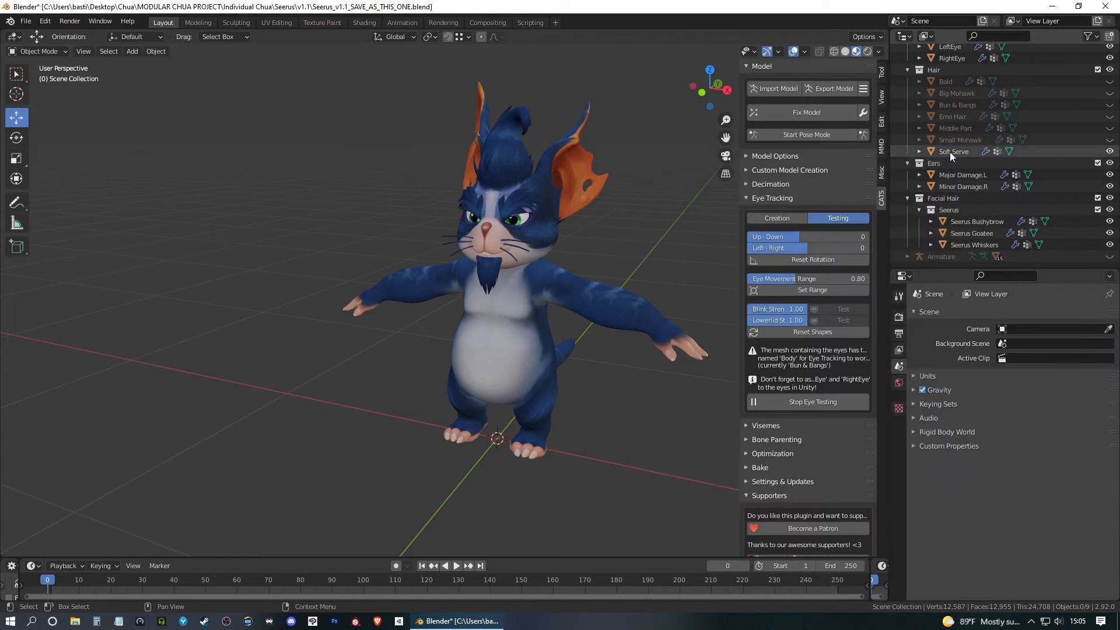
Delete the hair parts Bald, Big Mohawk, Bun & Bangs, Emo Hair, Middle Part and Small Mohawk.
{"action": "left_click", "coordinate": [948, 140]}
{"action": "left_click", "coordinate": [944, 84], "text": "shift"}
{"action": "right_click", "coordinate": [945, 85]}
{"action": "left_click", "coordinate": [945, 86]}
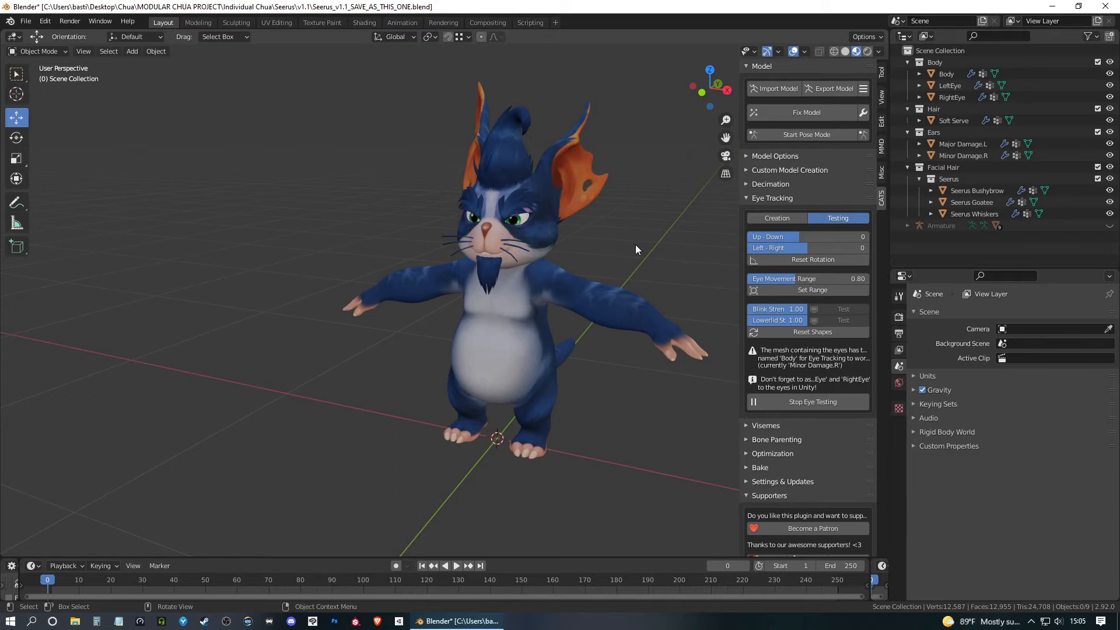
Join Minor Damage.R, Major Damage.L and the Soft Serve hair into the Body mesh, with Body as the active object.
{"action": "middle_click_drag", "start_coordinate": [569, 255], "coordinate": [585, 257]}
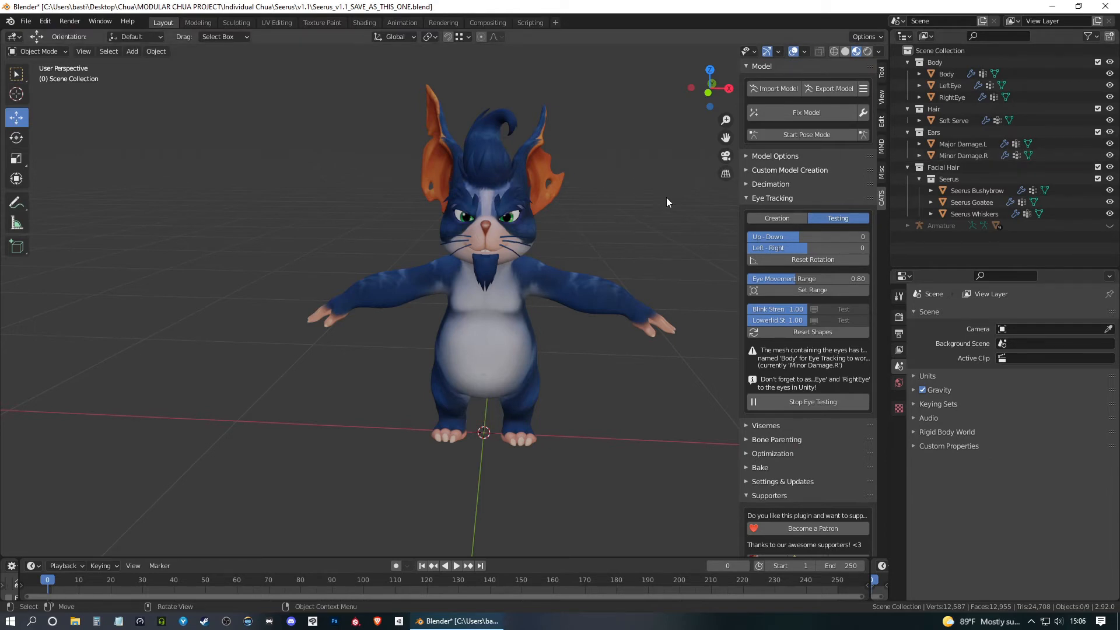
{"action": "left_click", "coordinate": [959, 155]}
{"action": "left_click", "coordinate": [964, 143], "text": "ctrl"}
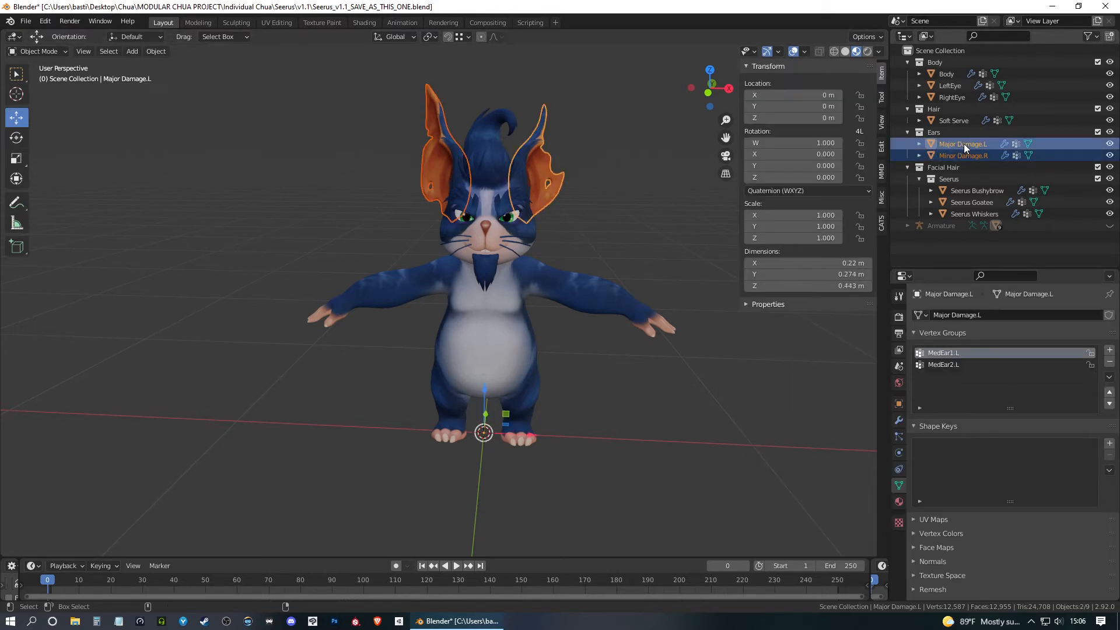
{"action": "left_click", "coordinate": [959, 119], "text": "ctrl"}
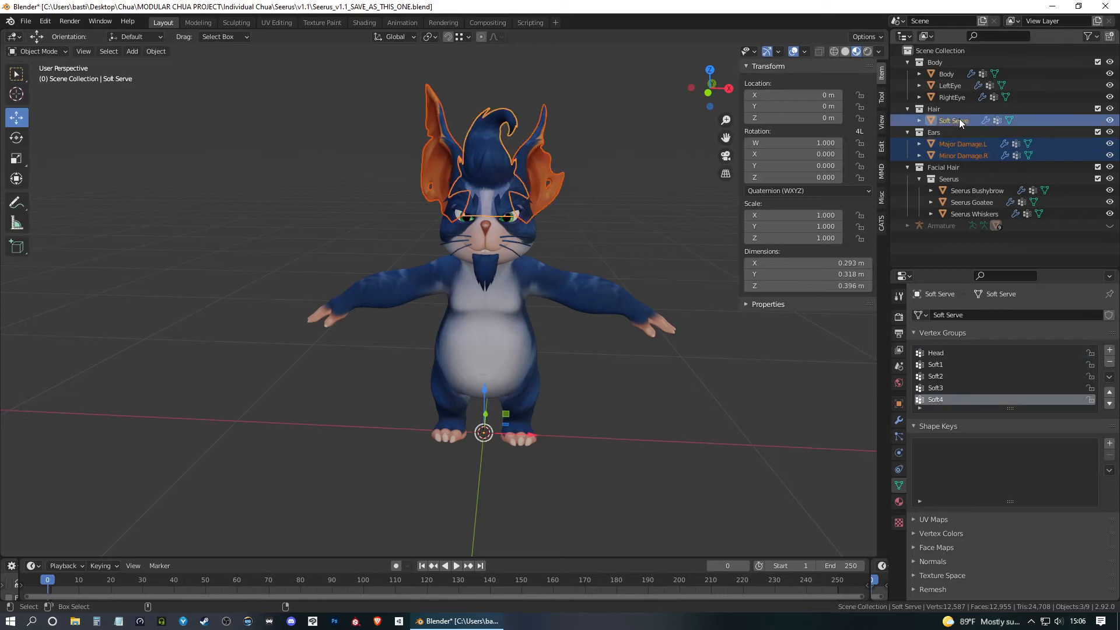
{"action": "left_click", "coordinate": [946, 73], "text": "ctrl"}
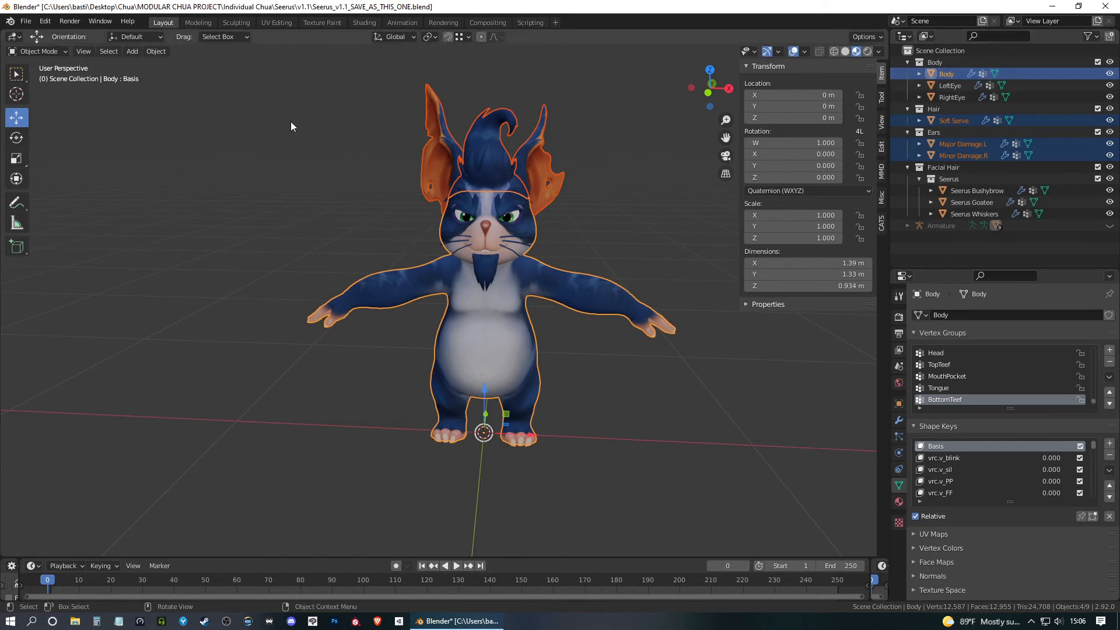
{"action": "left_click", "coordinate": [150, 51]}
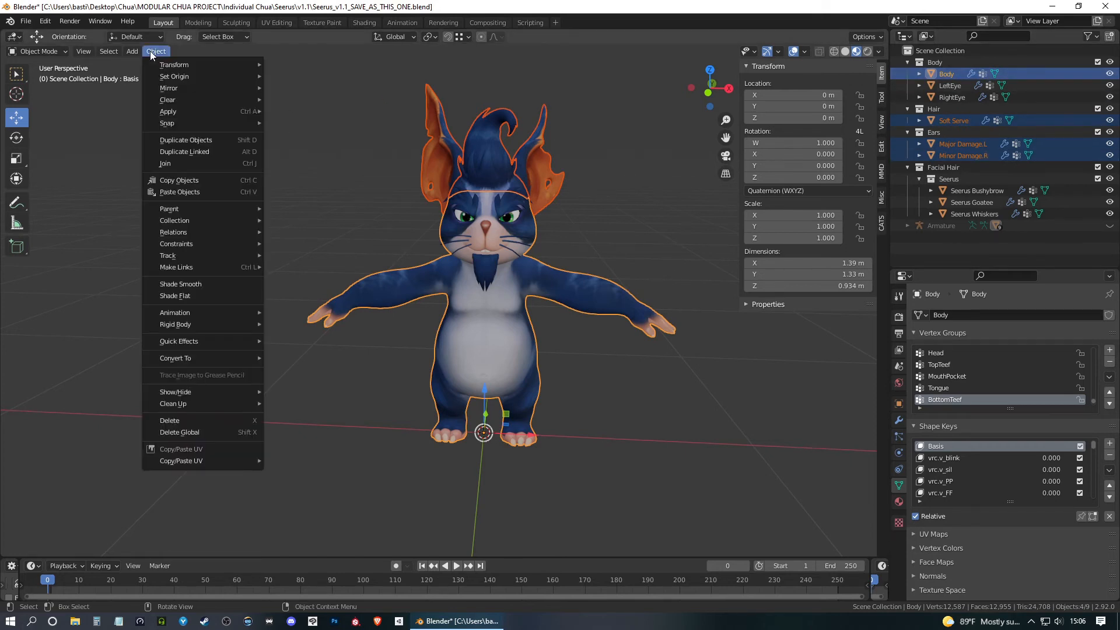
{"action": "left_click", "coordinate": [168, 165]}
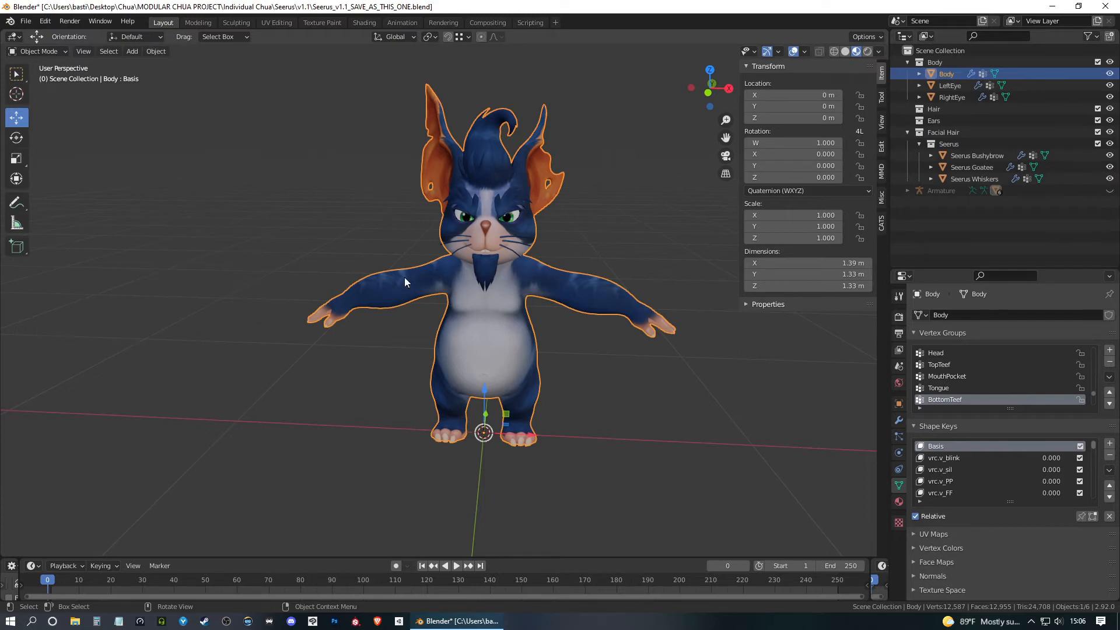
Inspect the joined body mesh from the side, up close around the brow and hairline.
{"action": "middle_click_drag", "start_coordinate": [416, 233], "coordinate": [571, 248]}
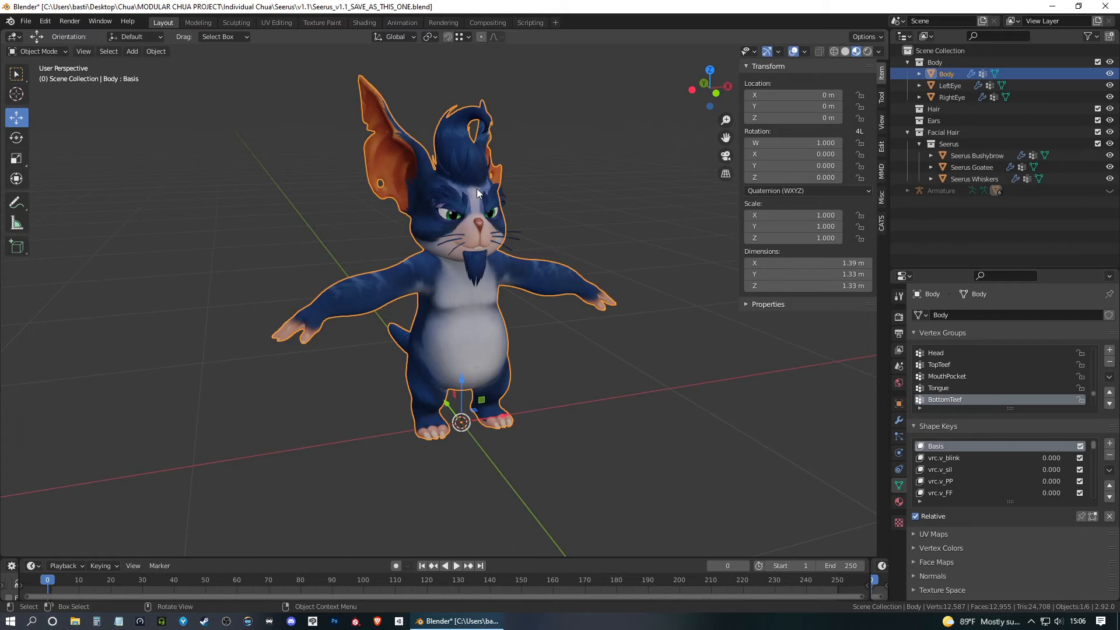
{"action": "scroll", "coordinate": [475, 187], "scroll_direction": "up", "scroll_amount": 6}
{"action": "scroll", "coordinate": [484, 184], "scroll_direction": "down", "scroll_amount": 3}
{"action": "middle_click_drag", "start_coordinate": [481, 181], "coordinate": [327, 268]}
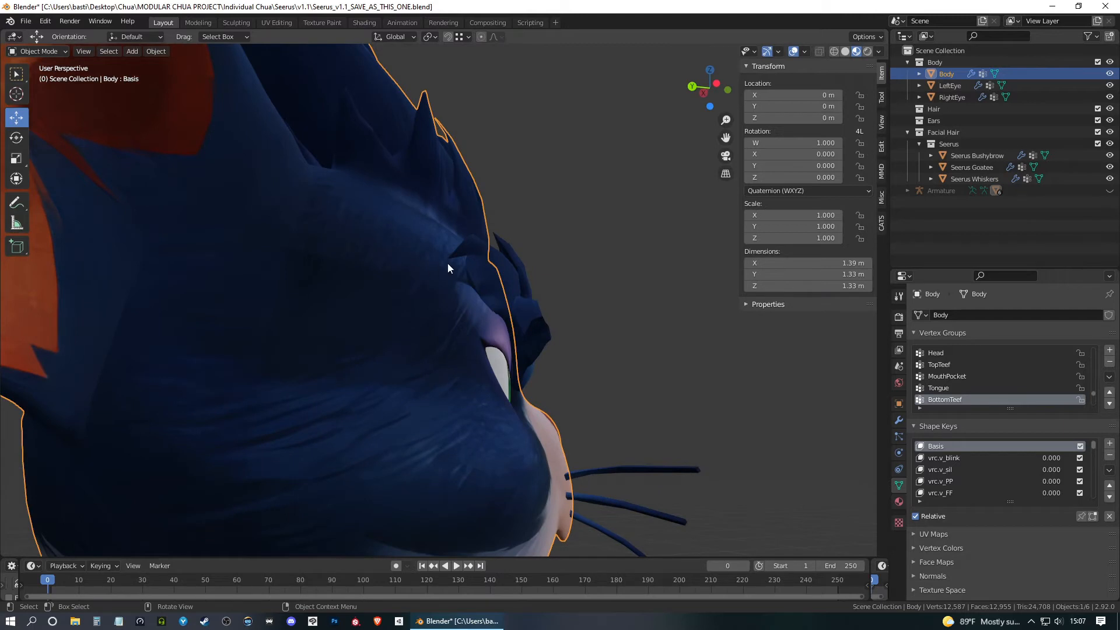
Examine the joined character from the front, first the face up close and then the whole body, and clear the selection.
{"action": "middle_click_drag", "start_coordinate": [264, 276], "coordinate": [570, 278]}
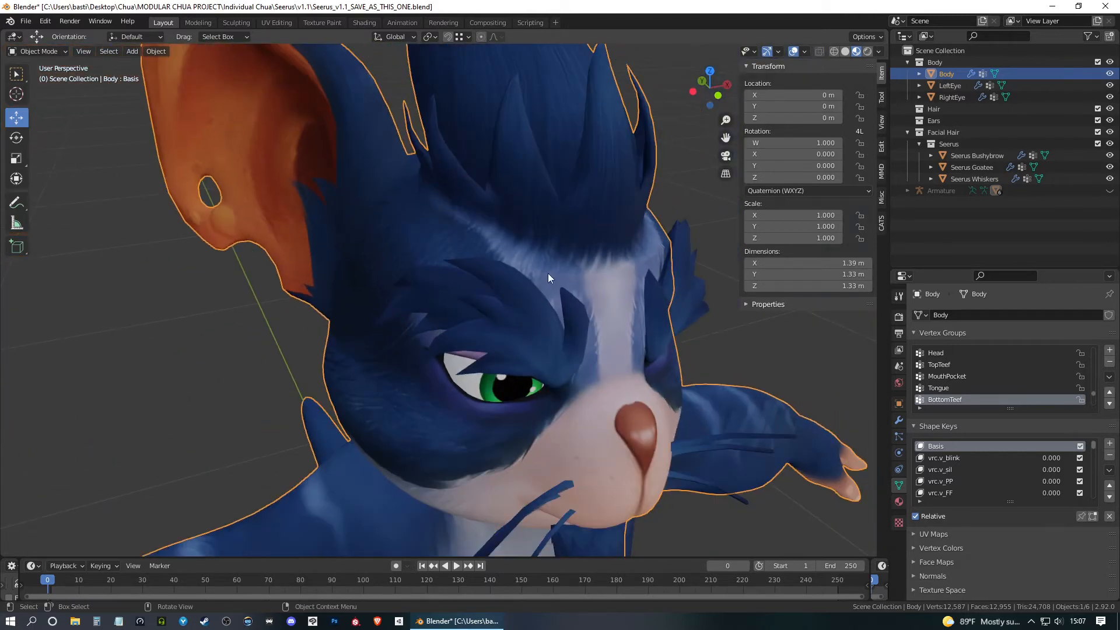
{"action": "scroll", "coordinate": [571, 291], "scroll_direction": "down", "scroll_amount": 4}
{"action": "middle_click_drag", "start_coordinate": [518, 369], "coordinate": [498, 383], "text": "shift"}
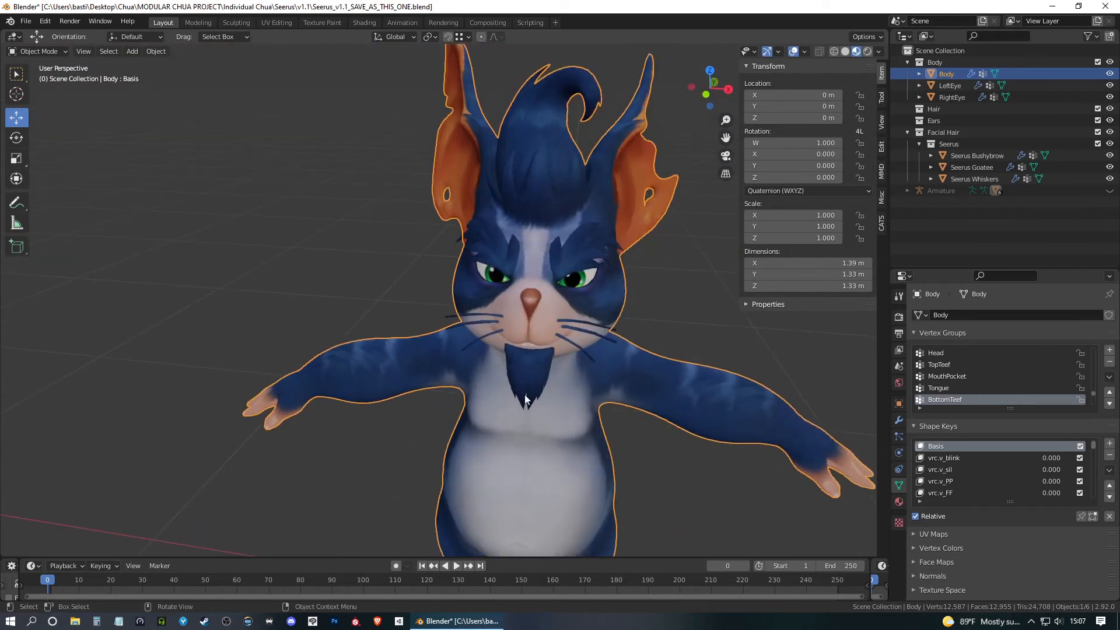
{"action": "scroll", "coordinate": [519, 371], "scroll_direction": "down", "scroll_amount": 4}
{"action": "scroll", "coordinate": [531, 338], "scroll_direction": "up", "scroll_amount": 2}
{"action": "middle_click_drag", "start_coordinate": [534, 331], "coordinate": [532, 336], "text": "shift"}
{"action": "middle_click_drag", "start_coordinate": [601, 404], "coordinate": [538, 375]}
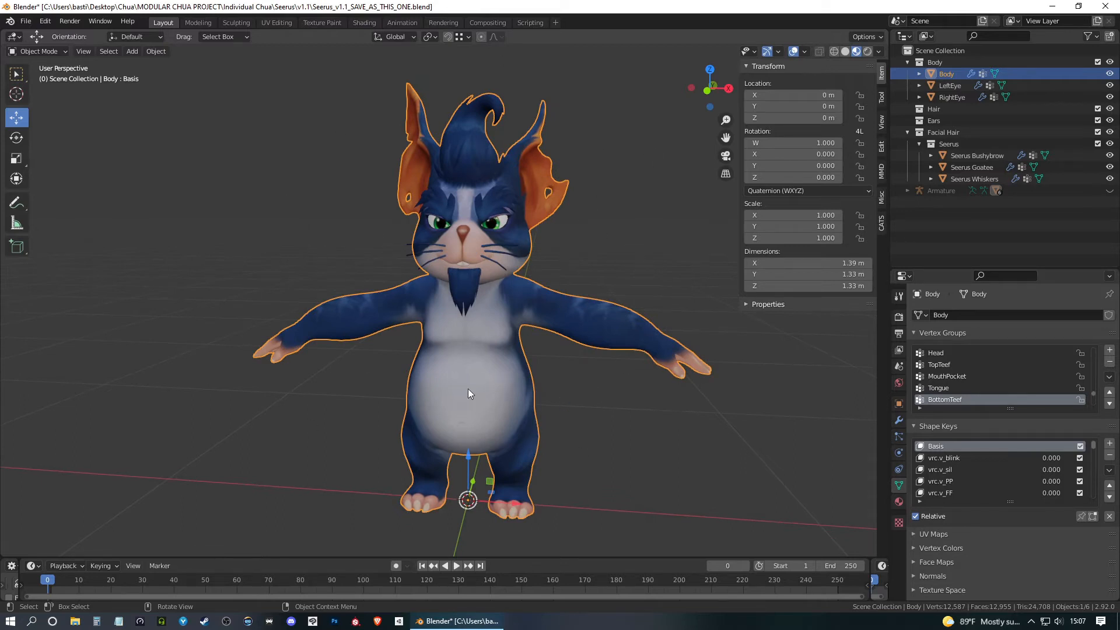
{"action": "left_click", "coordinate": [654, 407]}
{"action": "key", "text": "ctrl+z"}
{"action": "left_click", "coordinate": [650, 437]}
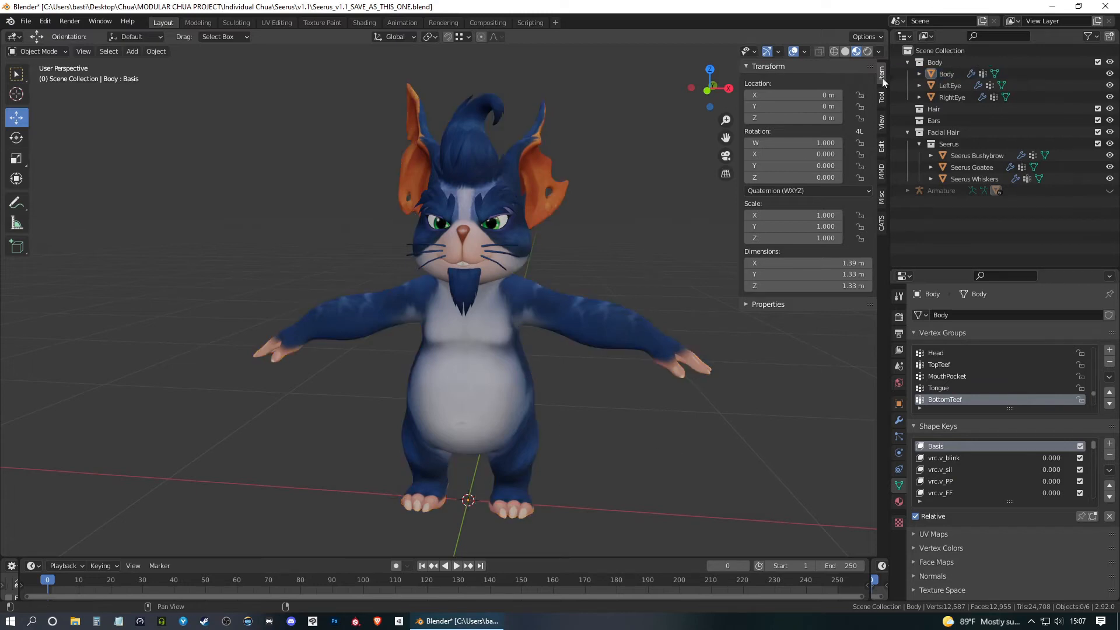
Merge all vertices of the Body mesh by distance at the default threshold and return to Object Mode.
{"action": "left_click", "coordinate": [946, 74]}
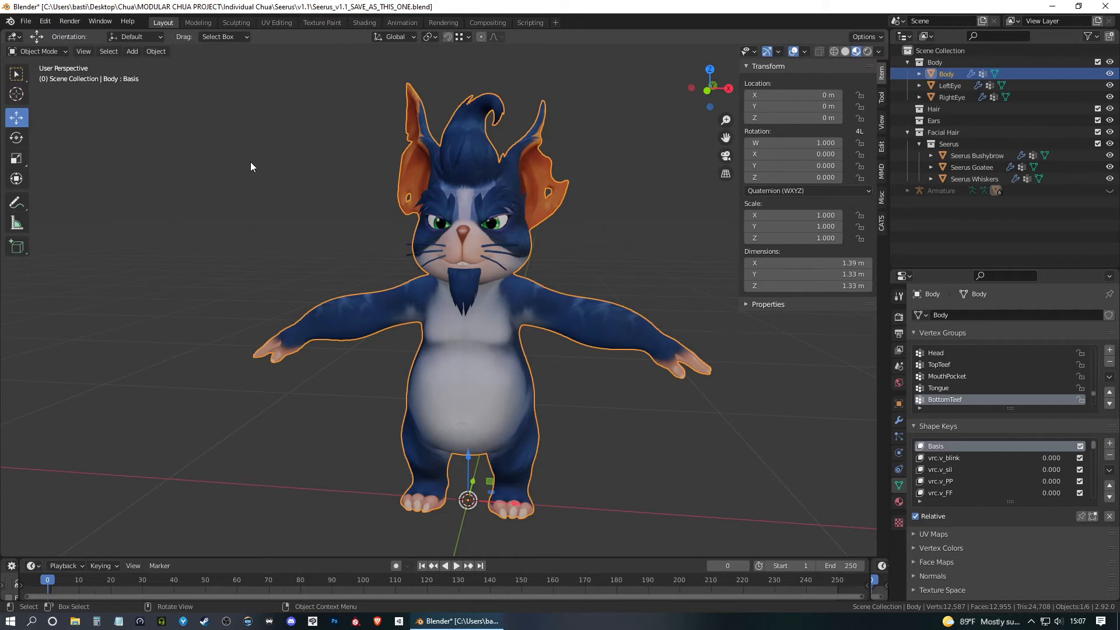
{"action": "key", "text": "Tab"}
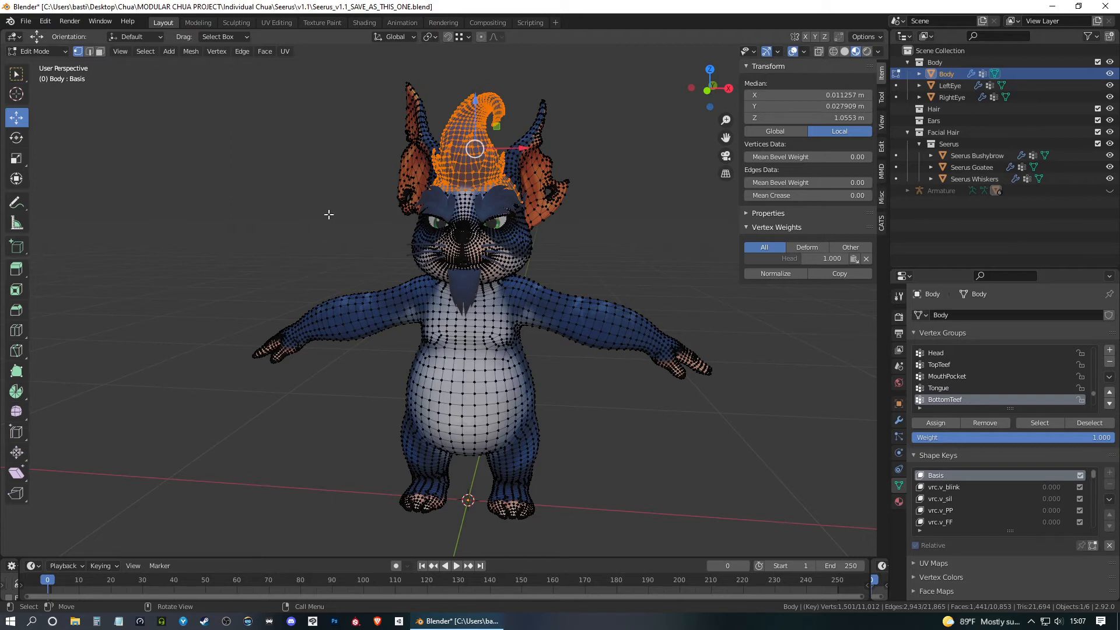
{"action": "key", "text": "a"}
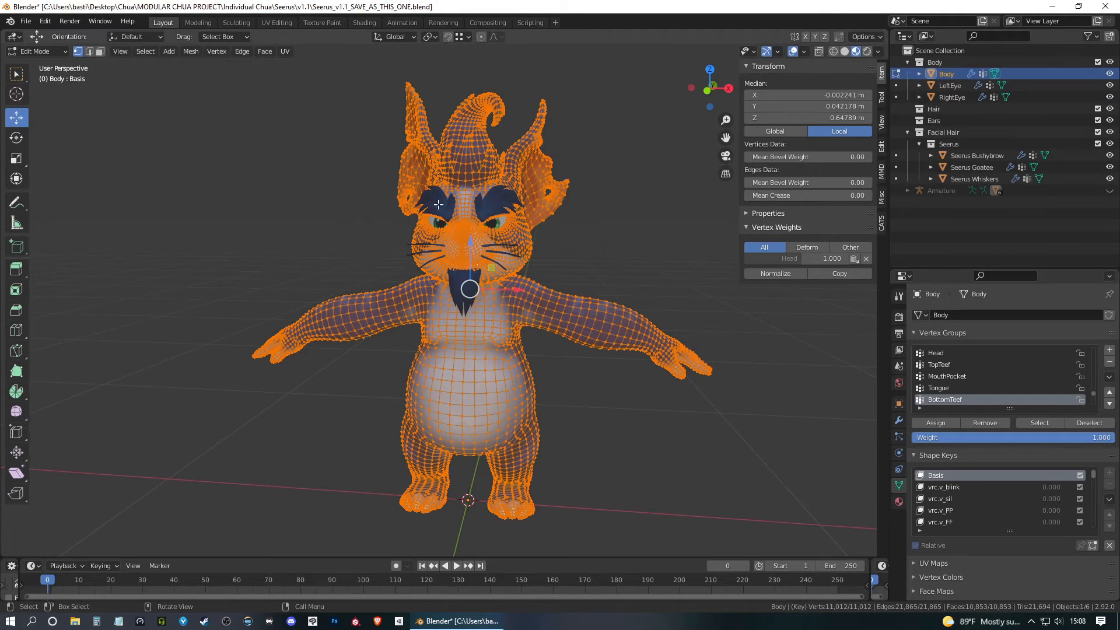
{"action": "left_click", "coordinate": [191, 52]}
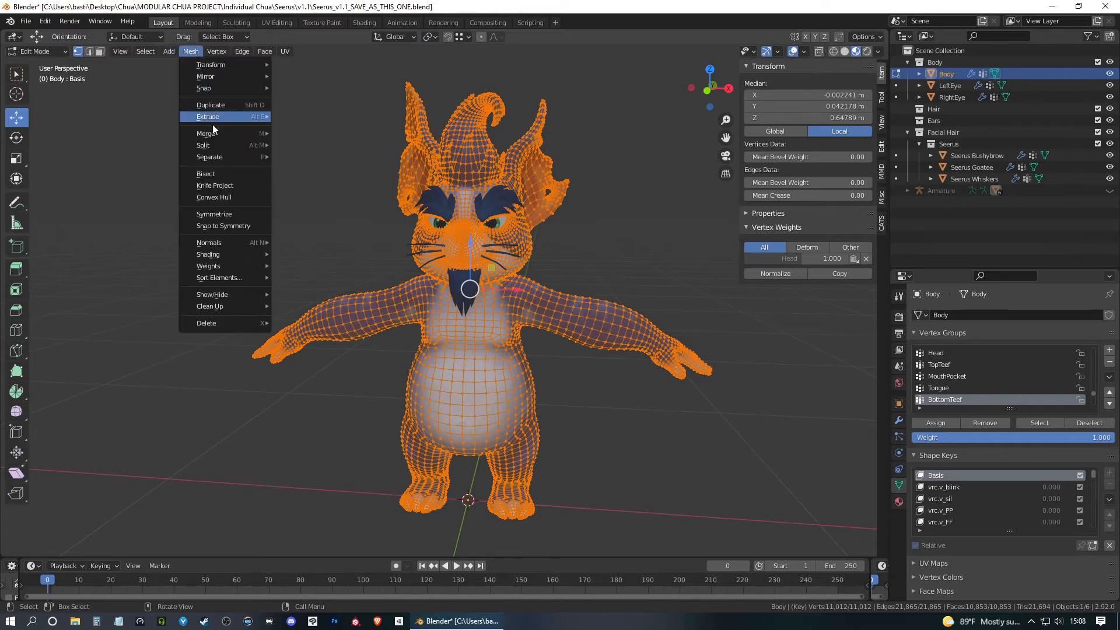
{"action": "mouse_move", "coordinate": [212, 135]}
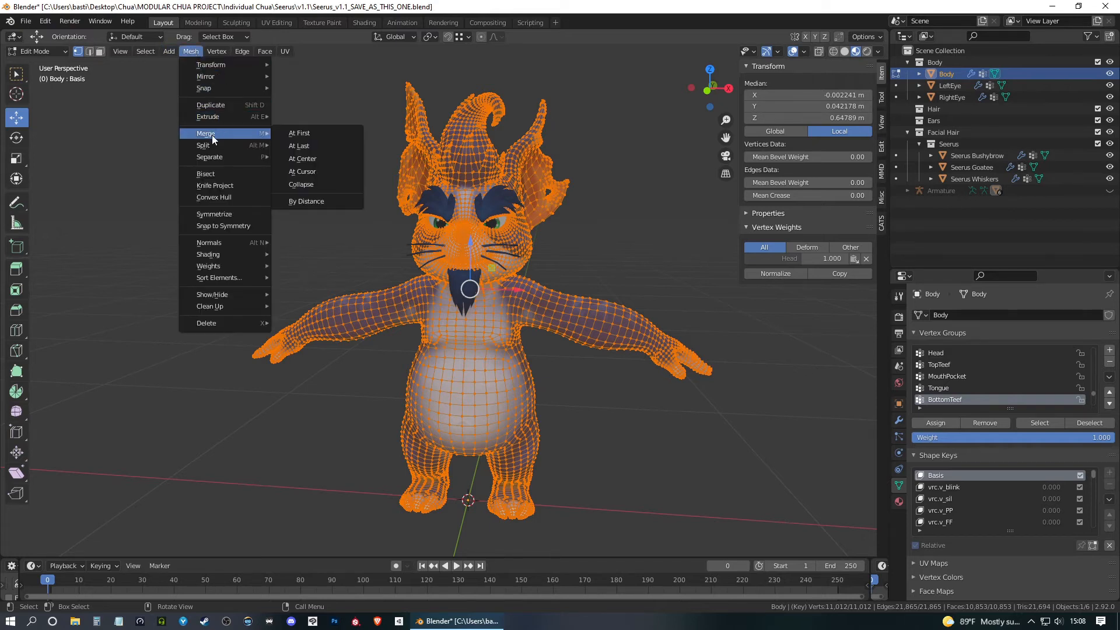
{"action": "left_click", "coordinate": [325, 199]}
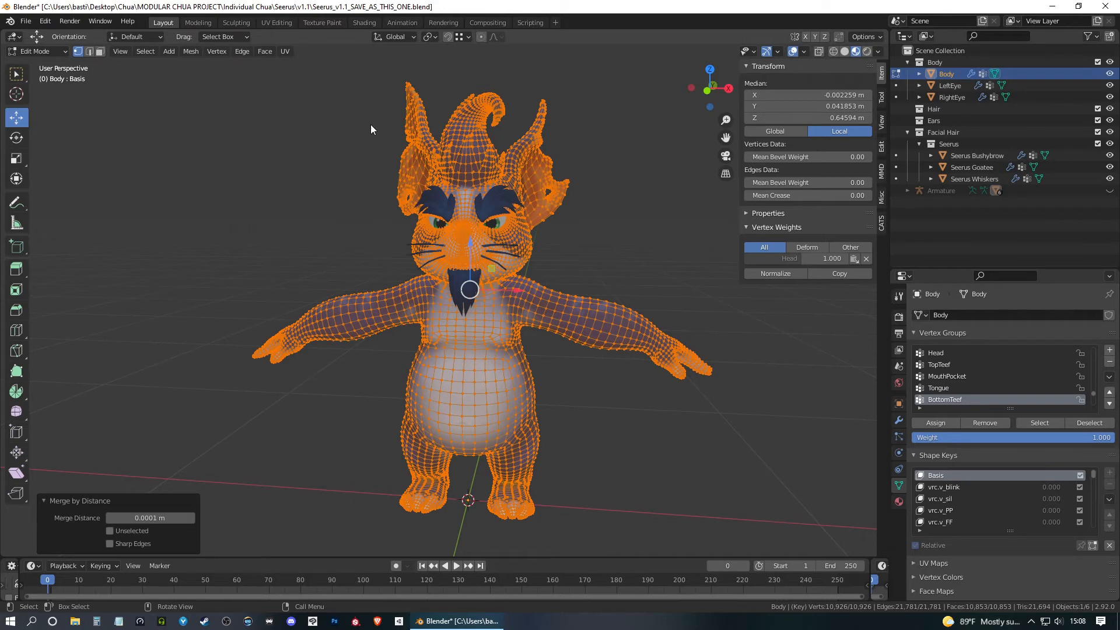
{"action": "middle_click_drag", "start_coordinate": [332, 224], "coordinate": [274, 236]}
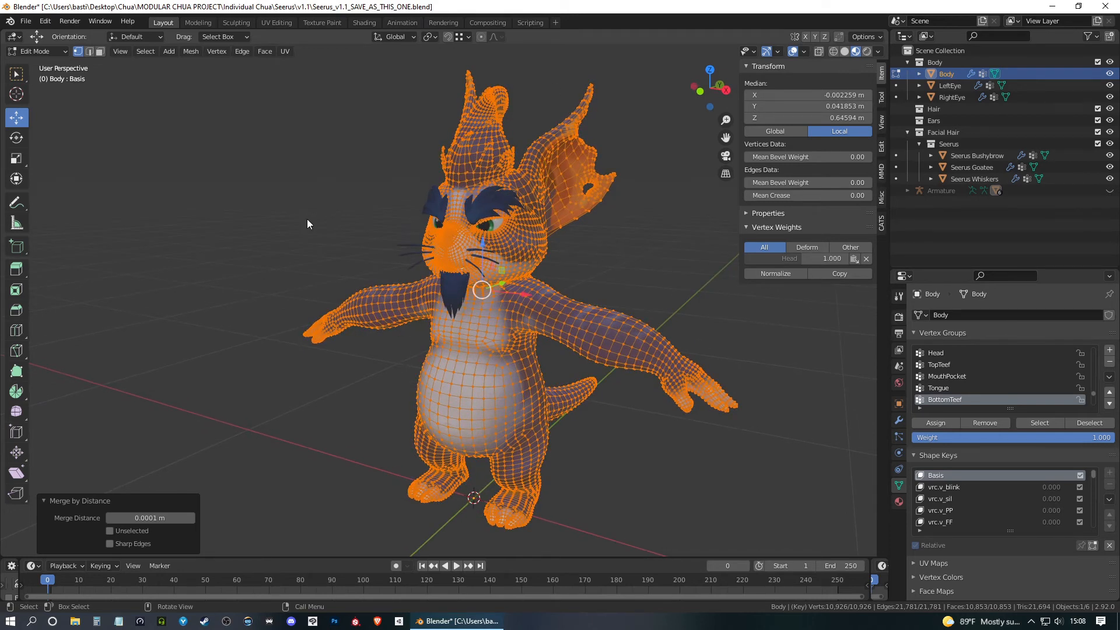
{"action": "key", "text": "Tab"}
Examine the merged Body mesh from both sides and the front, focusing on the head, brow and hairline.
{"action": "middle_click_drag", "start_coordinate": [612, 262], "coordinate": [513, 260]}
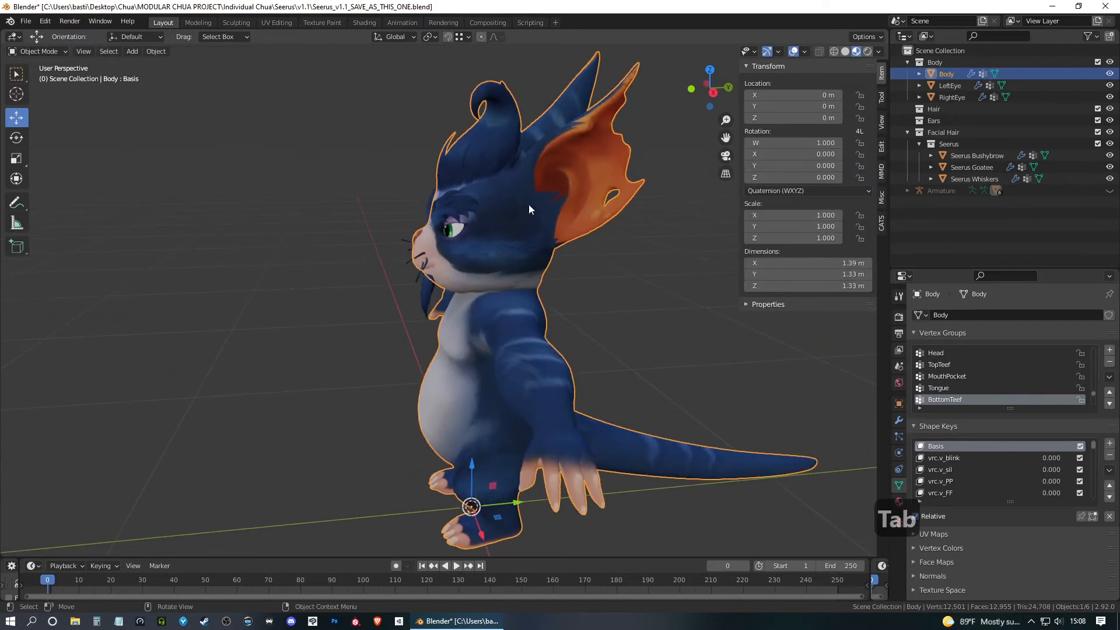
{"action": "scroll", "coordinate": [529, 204], "scroll_direction": "up", "scroll_amount": 4}
{"action": "middle_click_drag", "start_coordinate": [547, 104], "coordinate": [377, 190], "text": "shift"}
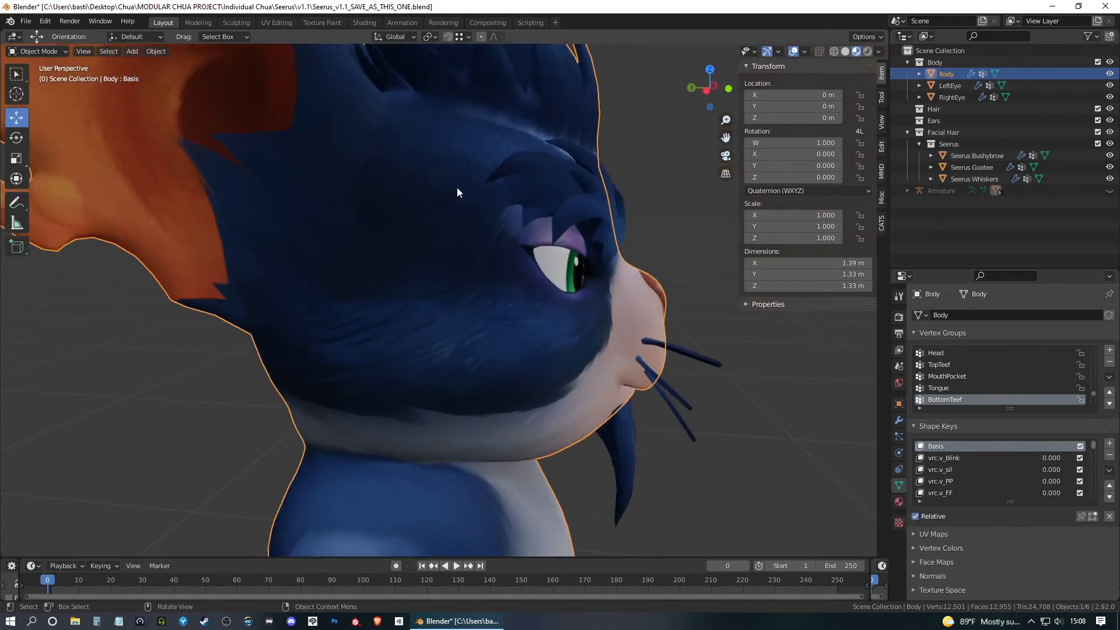
{"action": "middle_click_drag", "start_coordinate": [570, 199], "coordinate": [558, 226]}
{"action": "scroll", "coordinate": [569, 204], "scroll_direction": "down", "scroll_amount": 5}
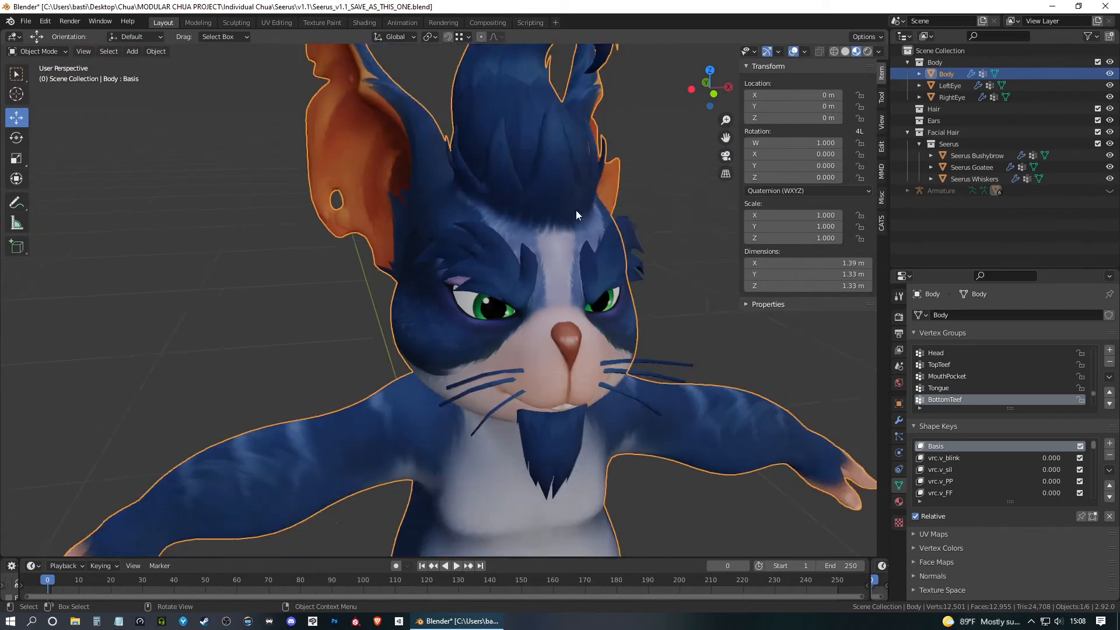
{"action": "middle_click_drag", "start_coordinate": [536, 413], "coordinate": [499, 307]}
{"action": "middle_click_drag", "start_coordinate": [516, 211], "coordinate": [471, 299]}
{"action": "middle_click_drag", "start_coordinate": [591, 236], "coordinate": [509, 123]}
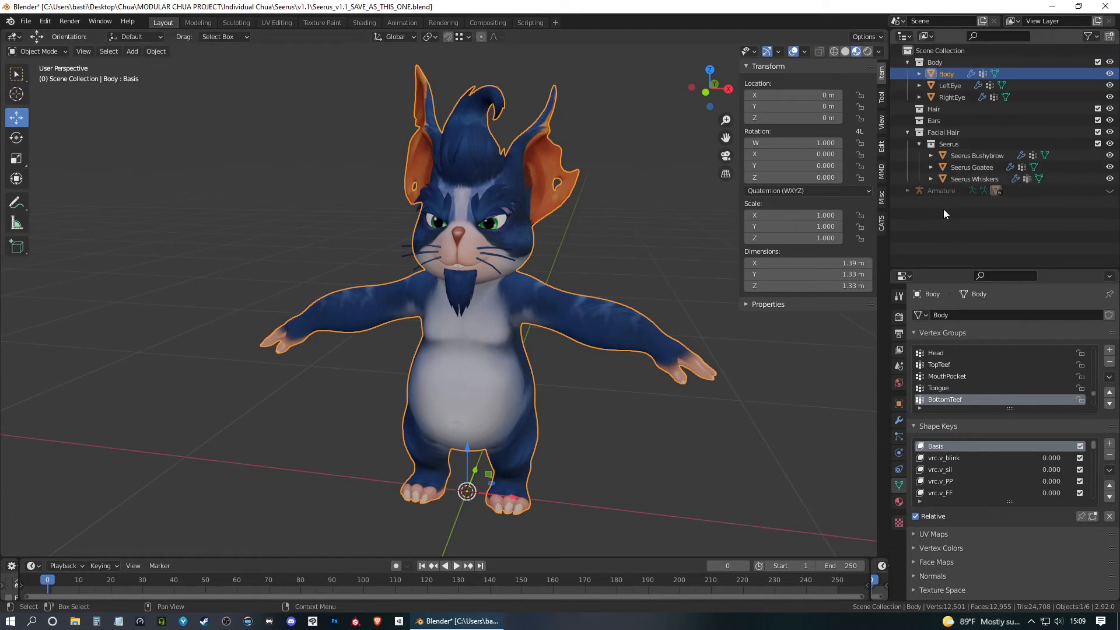
Join Seerus Whiskers, Seerus Goatee, Seerus Bushybrow, RightEye and LeftEye into the Body mesh, with Body as the active object.
{"action": "left_click", "coordinate": [962, 181]}
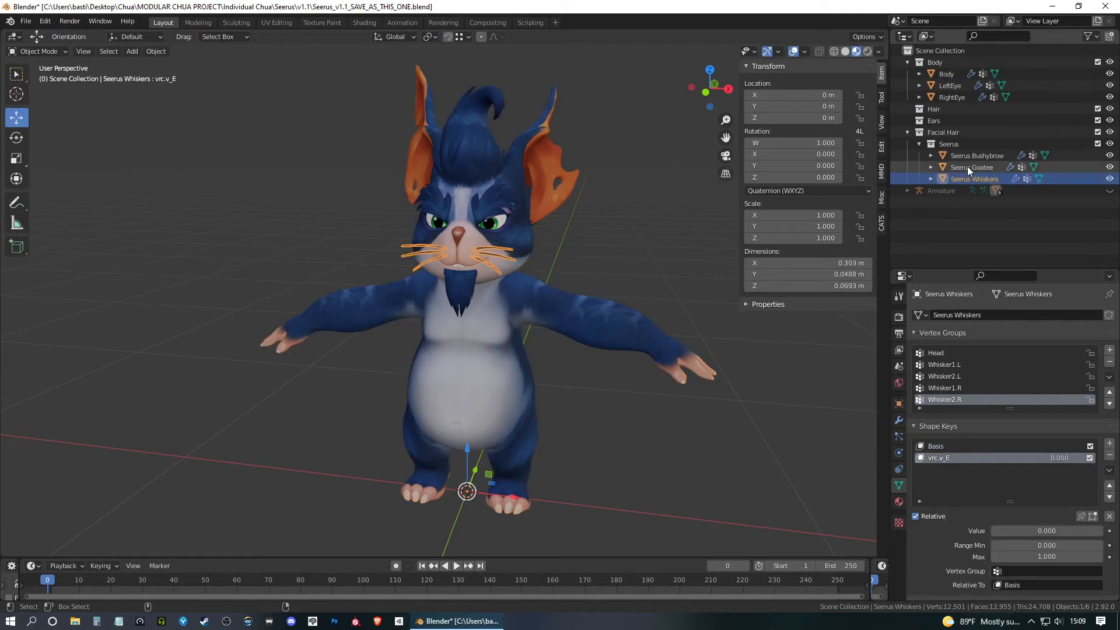
{"action": "left_click", "coordinate": [967, 166], "text": "ctrl"}
{"action": "left_click", "coordinate": [967, 156], "text": "ctrl"}
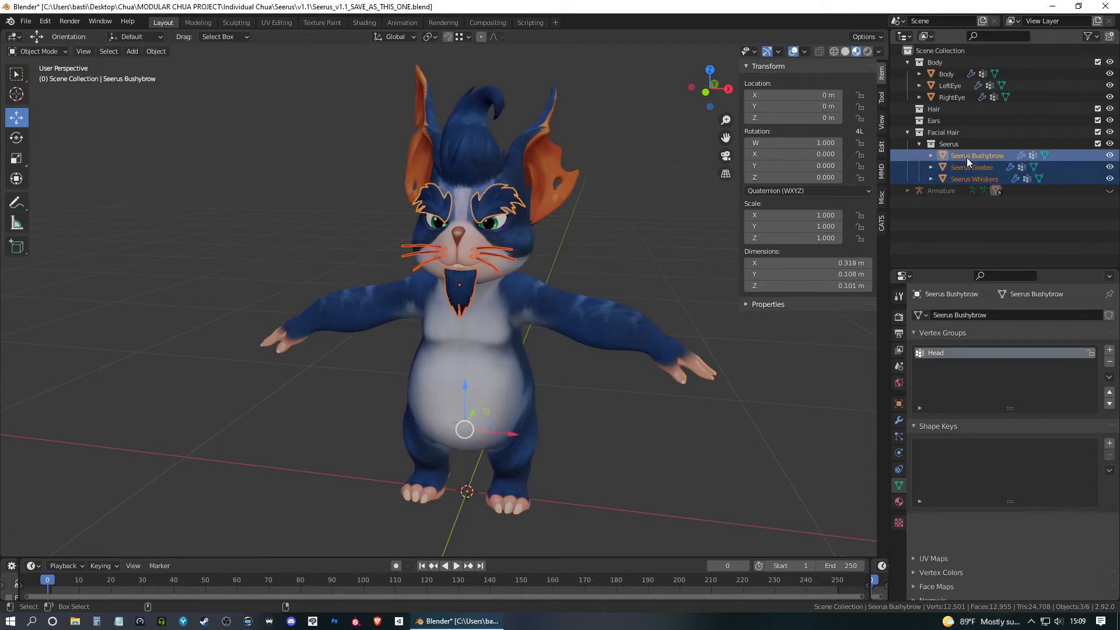
{"action": "left_click", "coordinate": [955, 97], "text": "ctrl"}
{"action": "left_click", "coordinate": [950, 85], "text": "ctrl"}
{"action": "left_click", "coordinate": [946, 72], "text": "ctrl"}
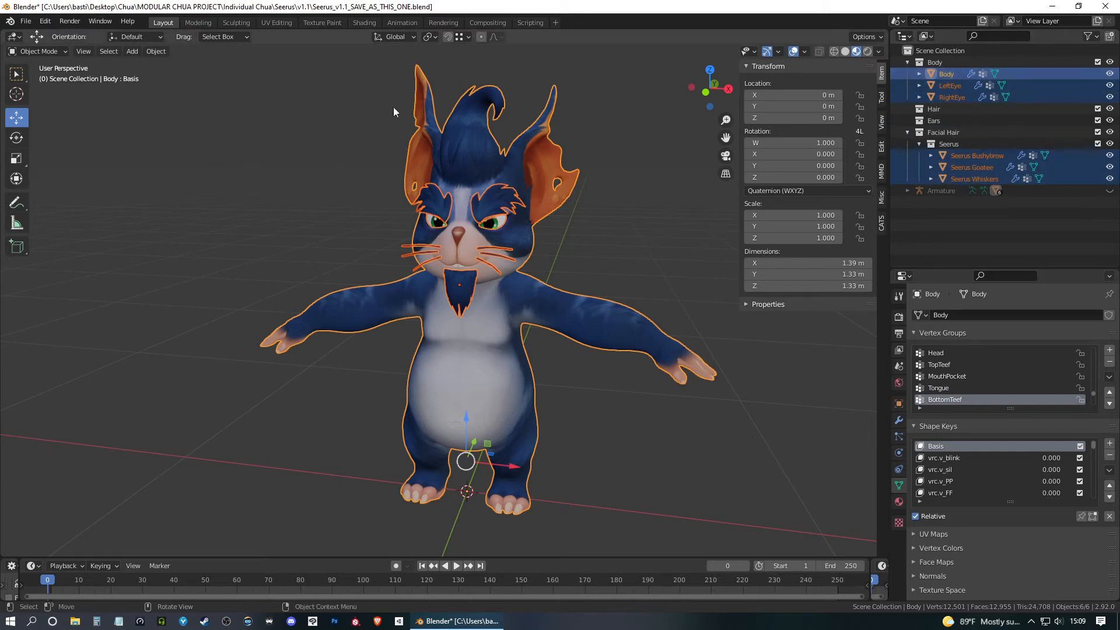
{"action": "left_click", "coordinate": [155, 51]}
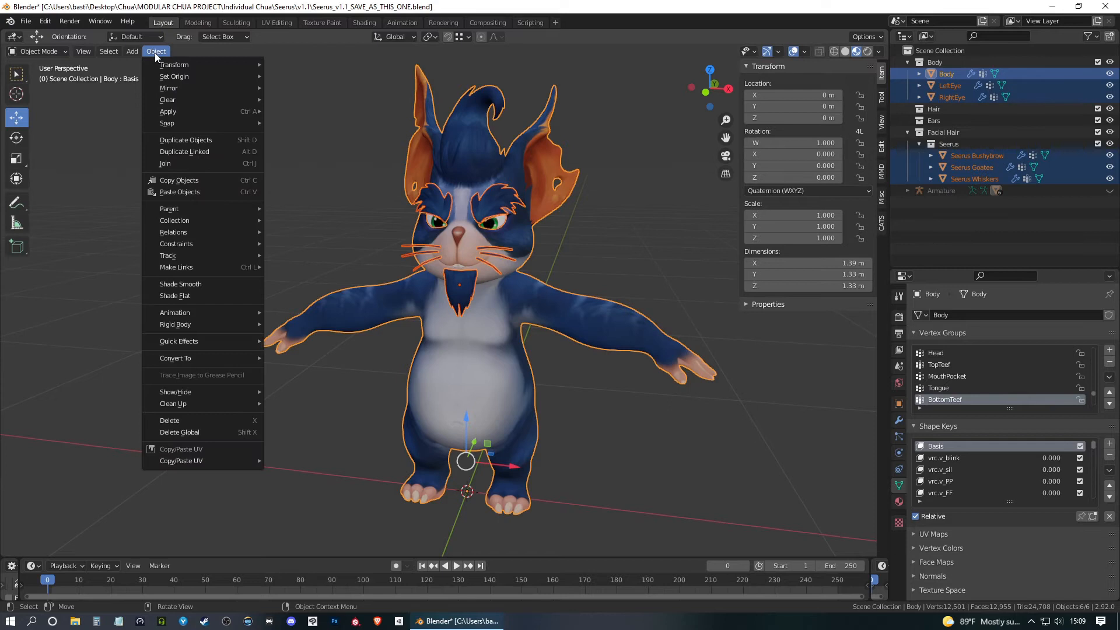
{"action": "left_click", "coordinate": [176, 163]}
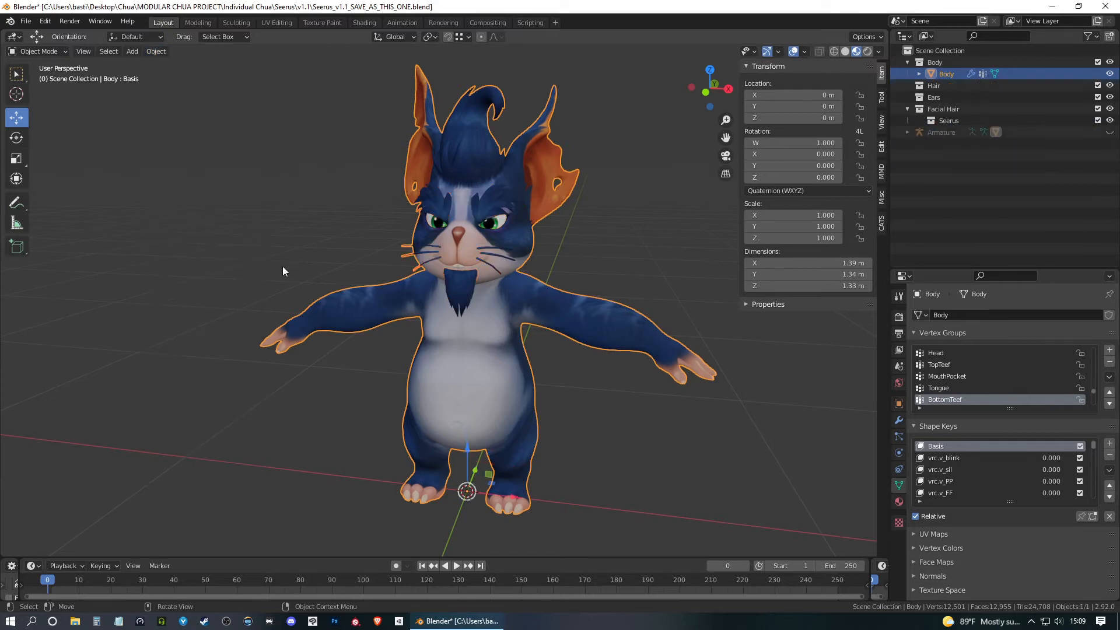
{"action": "middle_click_drag", "start_coordinate": [392, 220], "coordinate": [417, 264]}
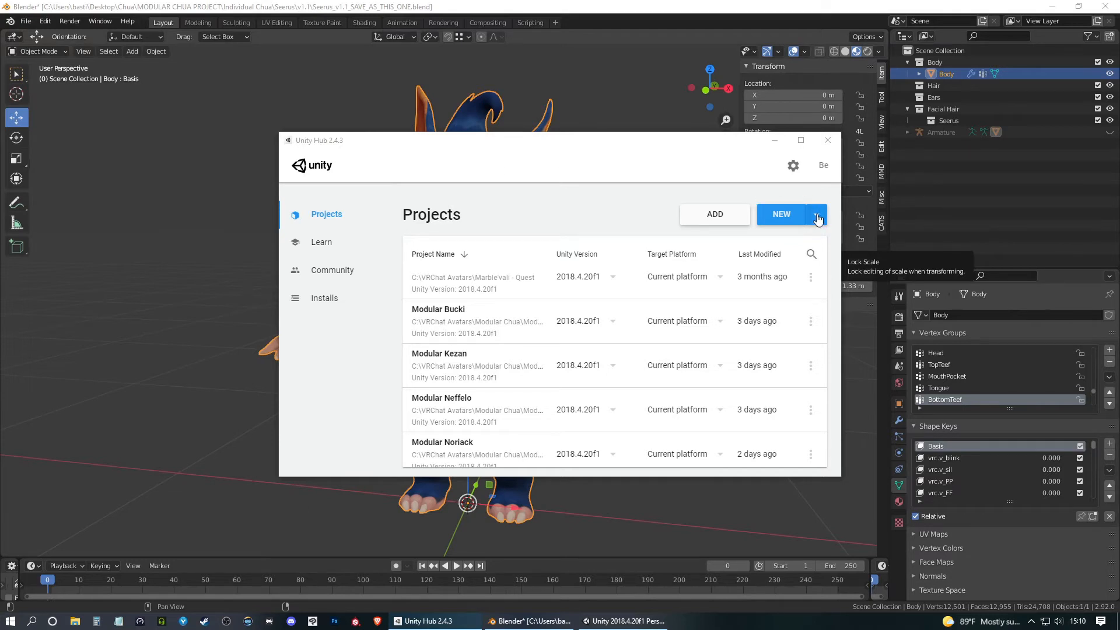
{"action": "left_click", "coordinate": [782, 217]}
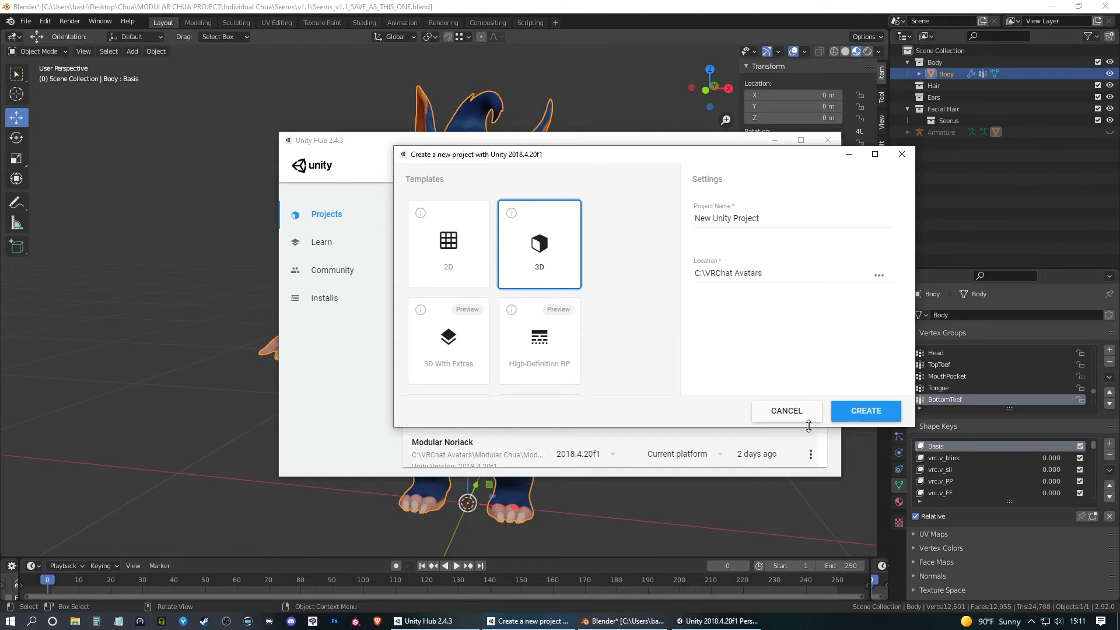
{"action": "left_click", "coordinate": [786, 411]}
{"action": "left_click", "coordinate": [827, 140]}
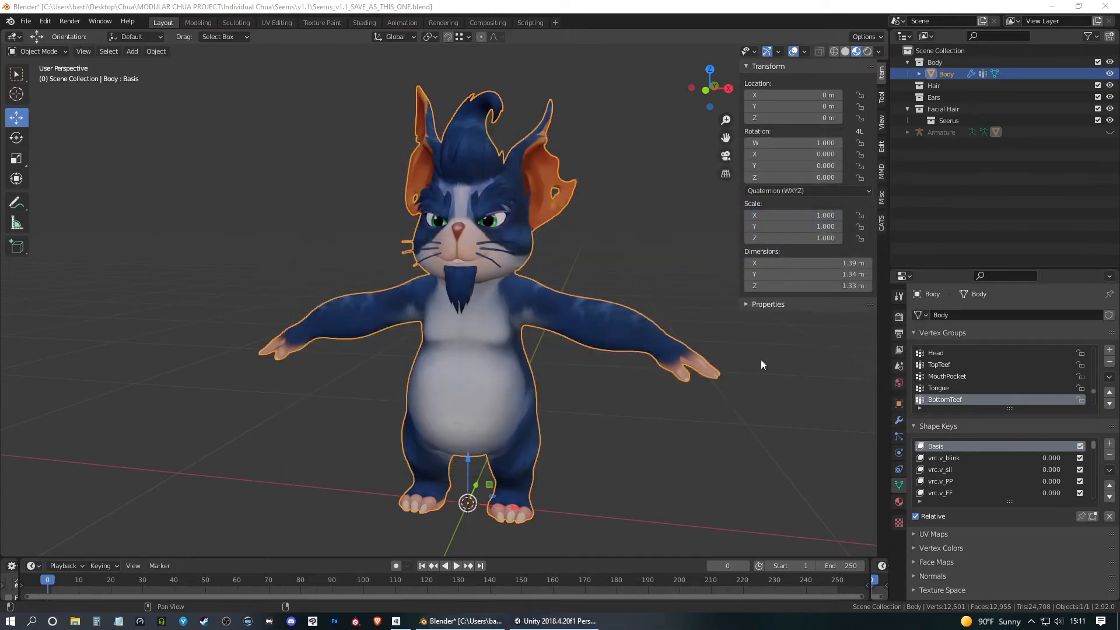
Switch to Unity and import the custom package VRCSDK3-AVATAR-2021.05.21.12.13_Public from the VRChat Model Stuff folder with all its files.
{"action": "left_click", "coordinate": [558, 622]}
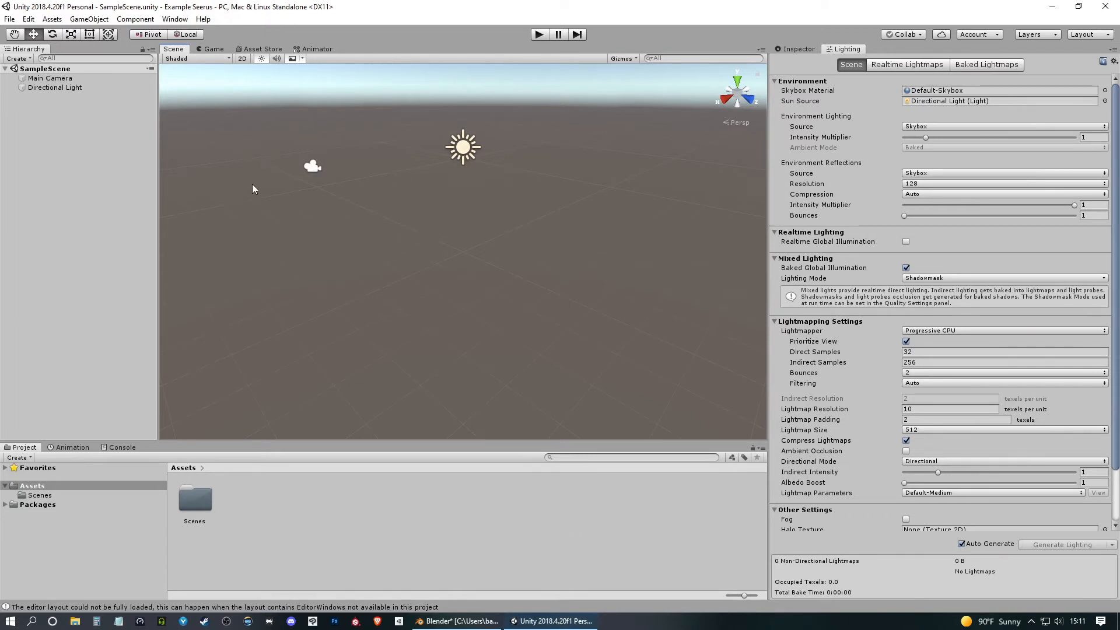
{"action": "left_click", "coordinate": [50, 20]}
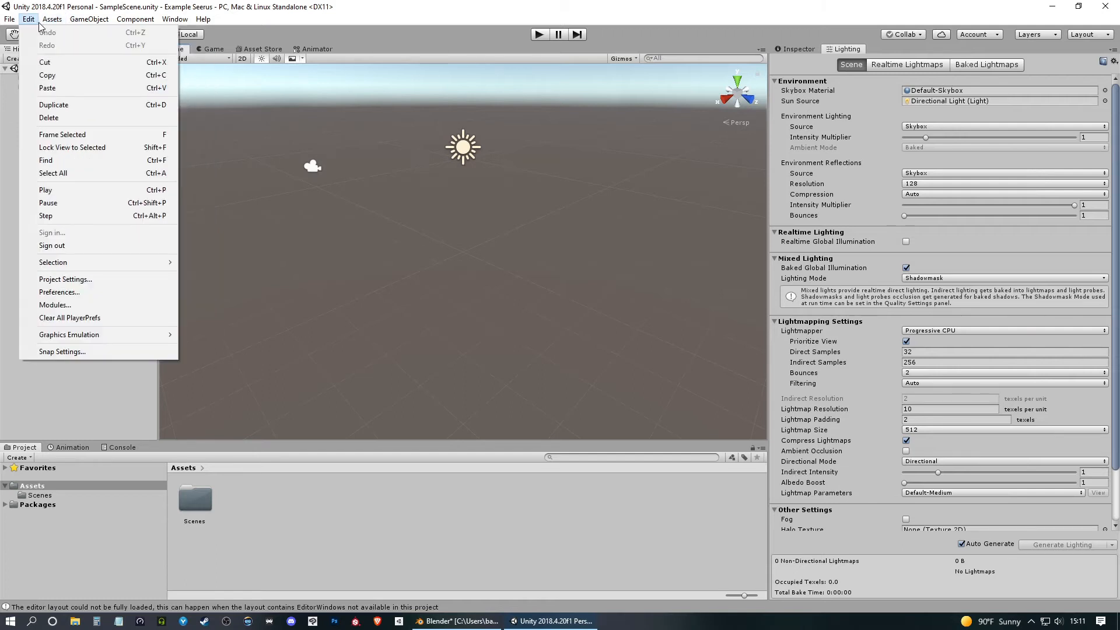
{"action": "mouse_move", "coordinate": [93, 148]}
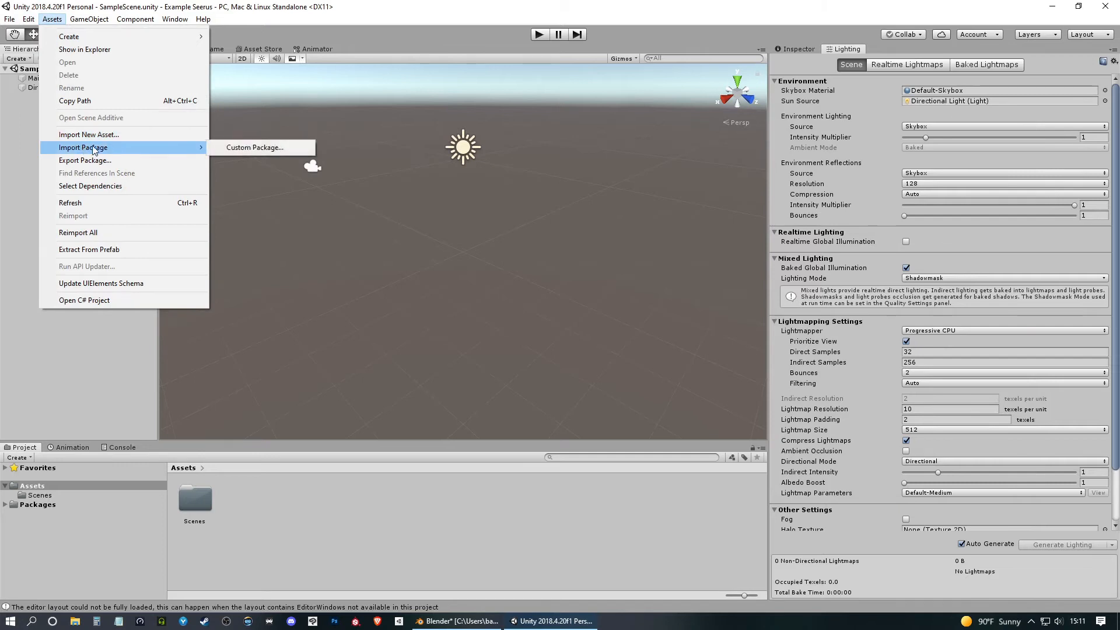
{"action": "left_click", "coordinate": [231, 149]}
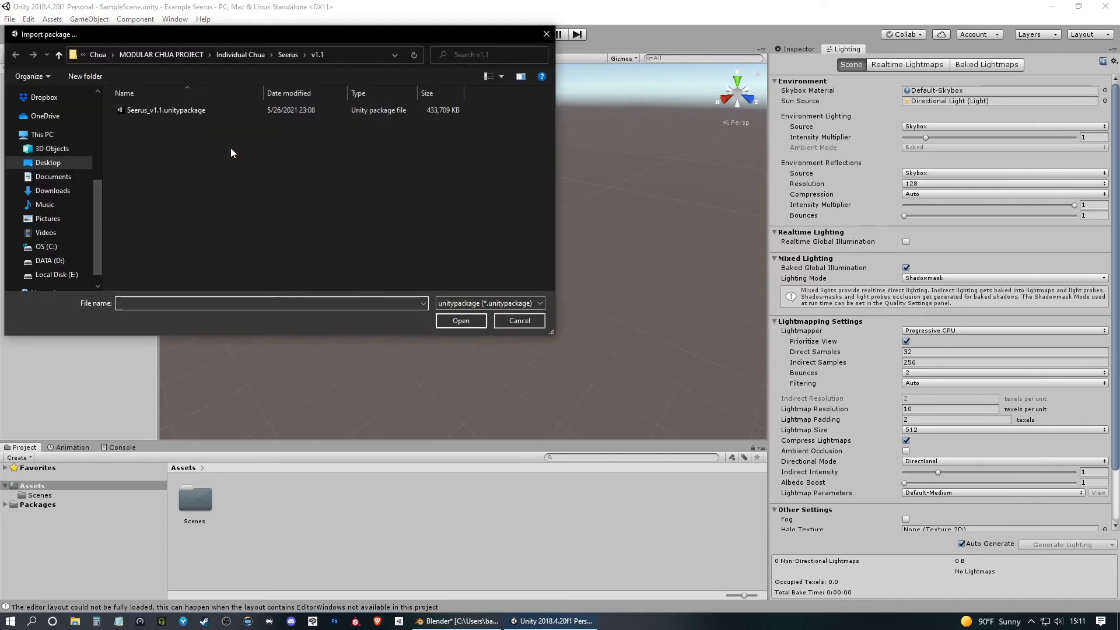
{"action": "scroll", "coordinate": [72, 135], "scroll_direction": "up", "scroll_amount": 3}
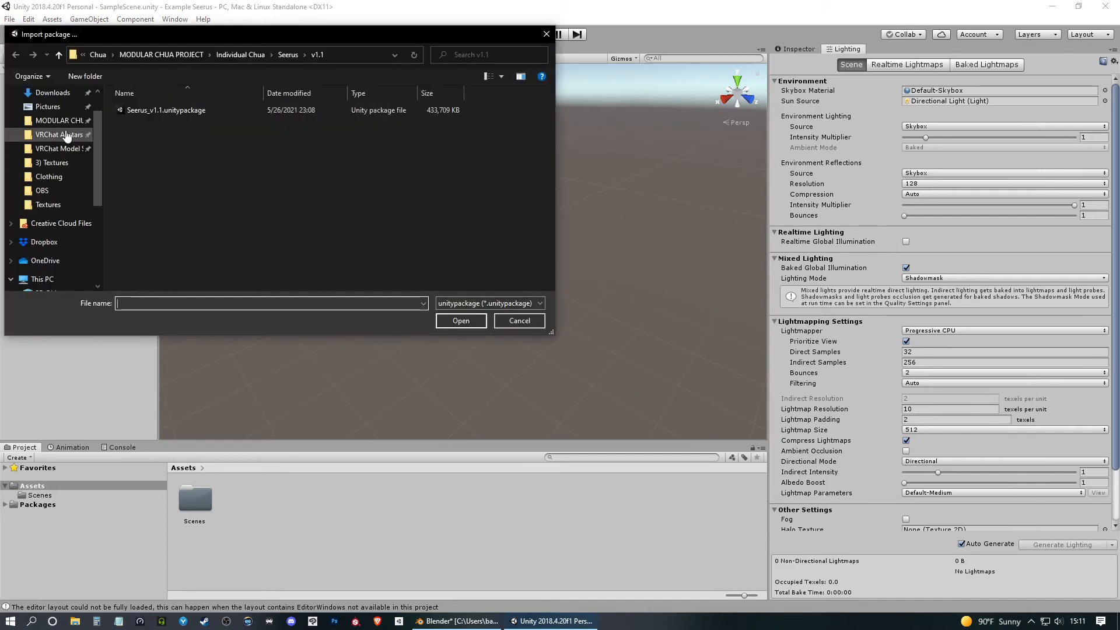
{"action": "left_click", "coordinate": [58, 149]}
{"action": "scroll", "coordinate": [189, 193], "scroll_direction": "down", "scroll_amount": 3}
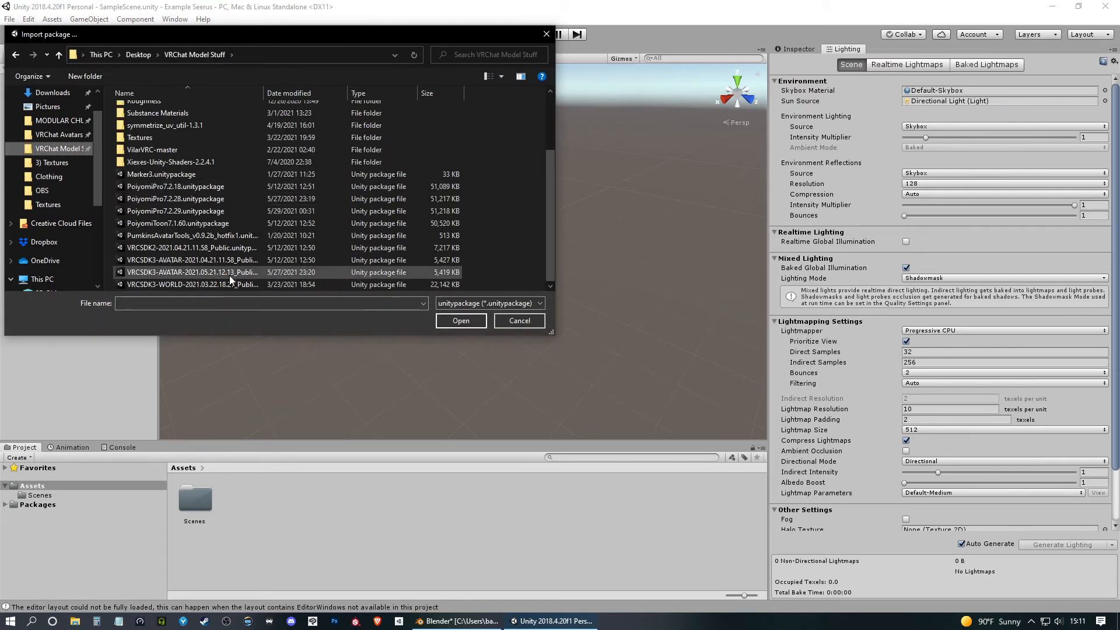
{"action": "left_click", "coordinate": [167, 273]}
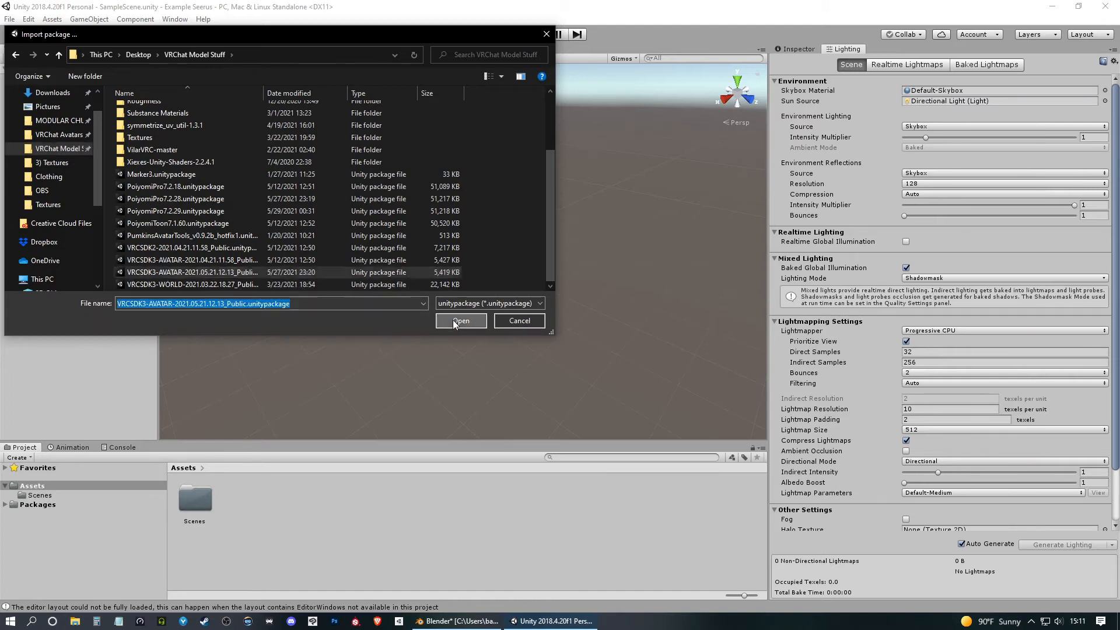
{"action": "left_click", "coordinate": [459, 322]}
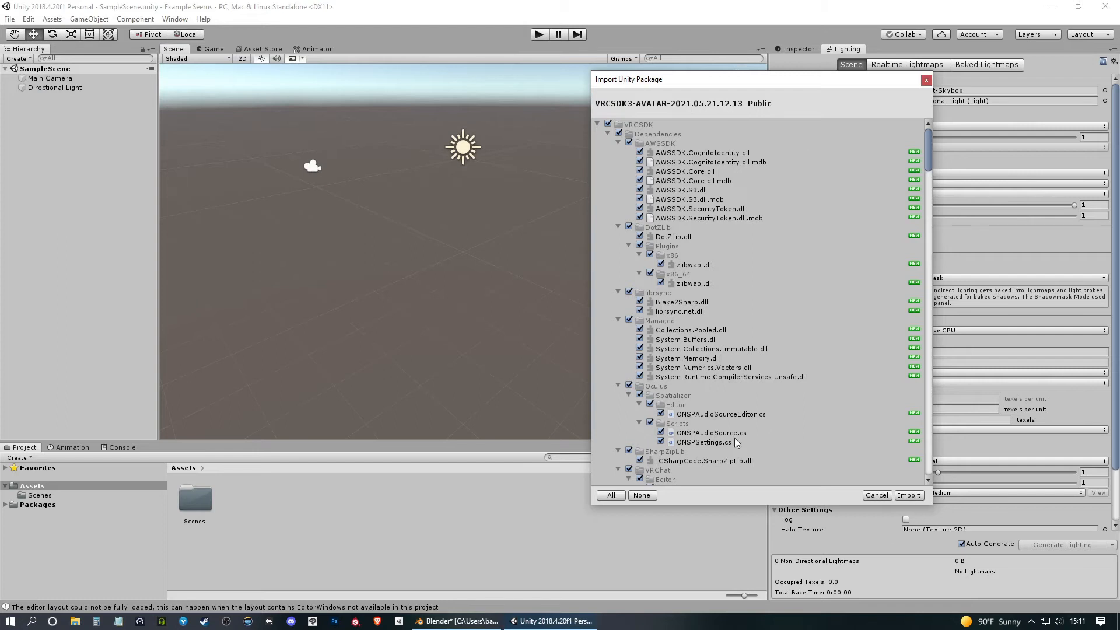
{"action": "left_click", "coordinate": [909, 495]}
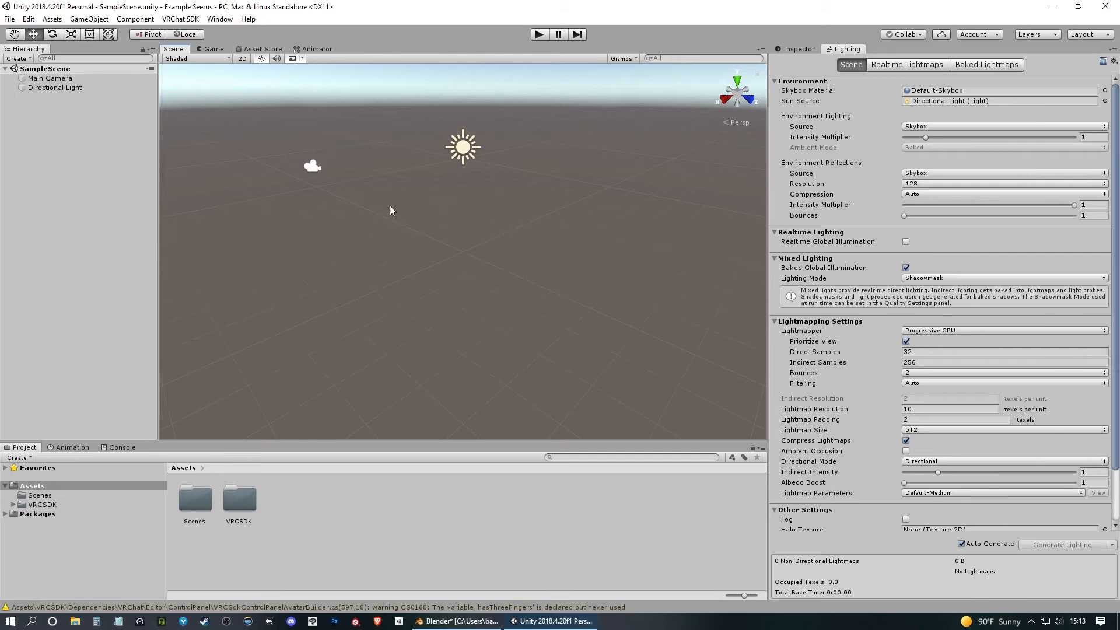
Import the complete Dynamic Bone package from My Assets in the Asset Store and return to the Scene view.
{"action": "left_click", "coordinate": [257, 49]}
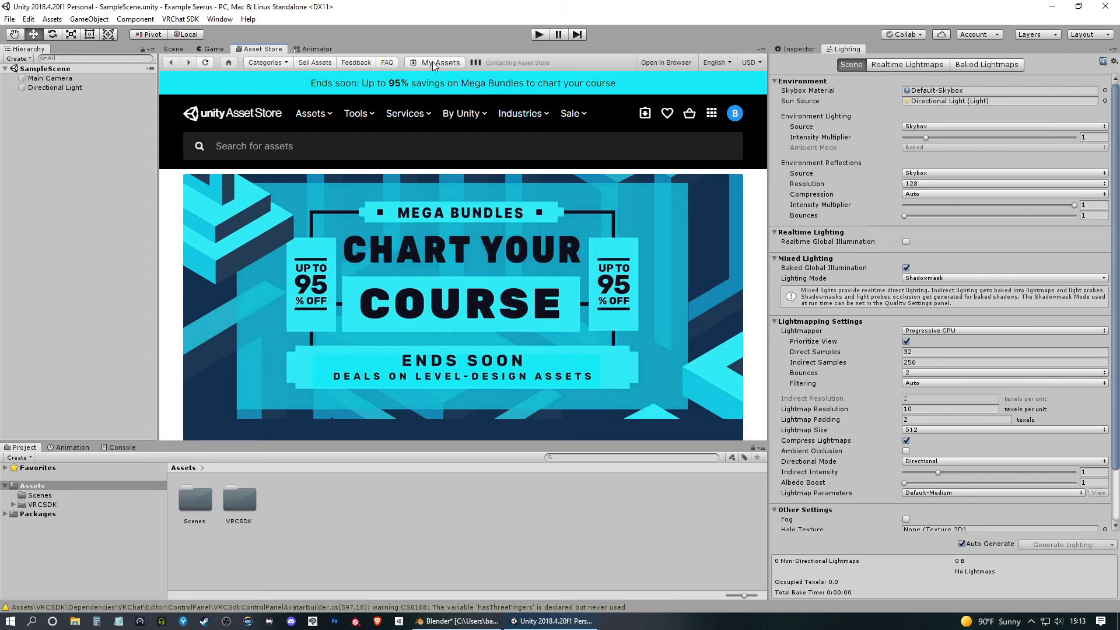
{"action": "left_click", "coordinate": [435, 64]}
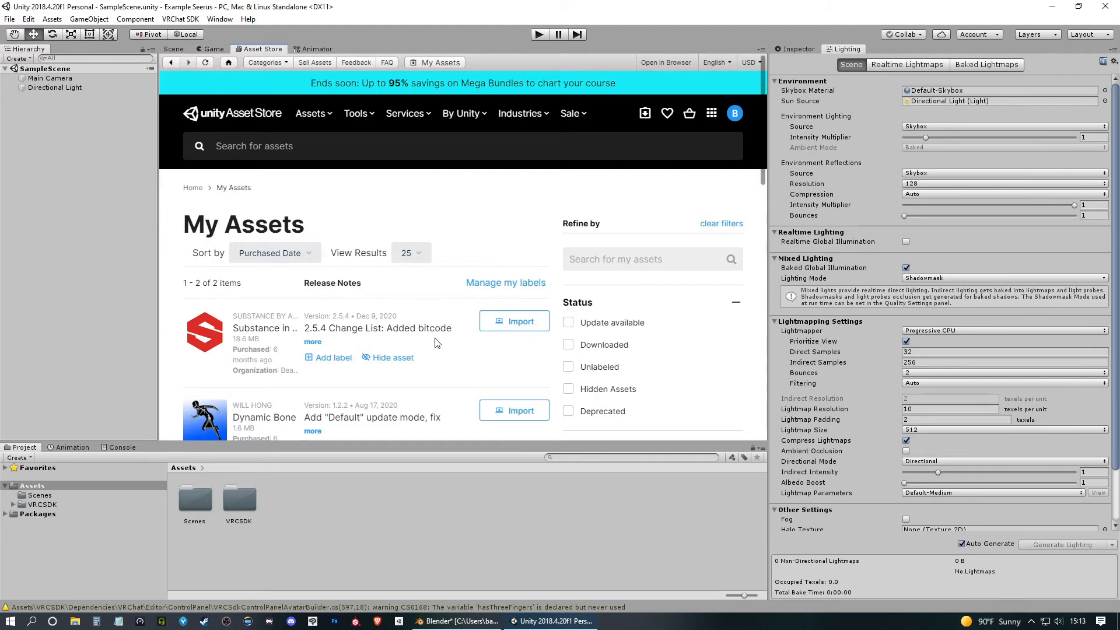
{"action": "scroll", "coordinate": [283, 226], "scroll_direction": "down", "scroll_amount": 3}
{"action": "left_click", "coordinate": [520, 238]}
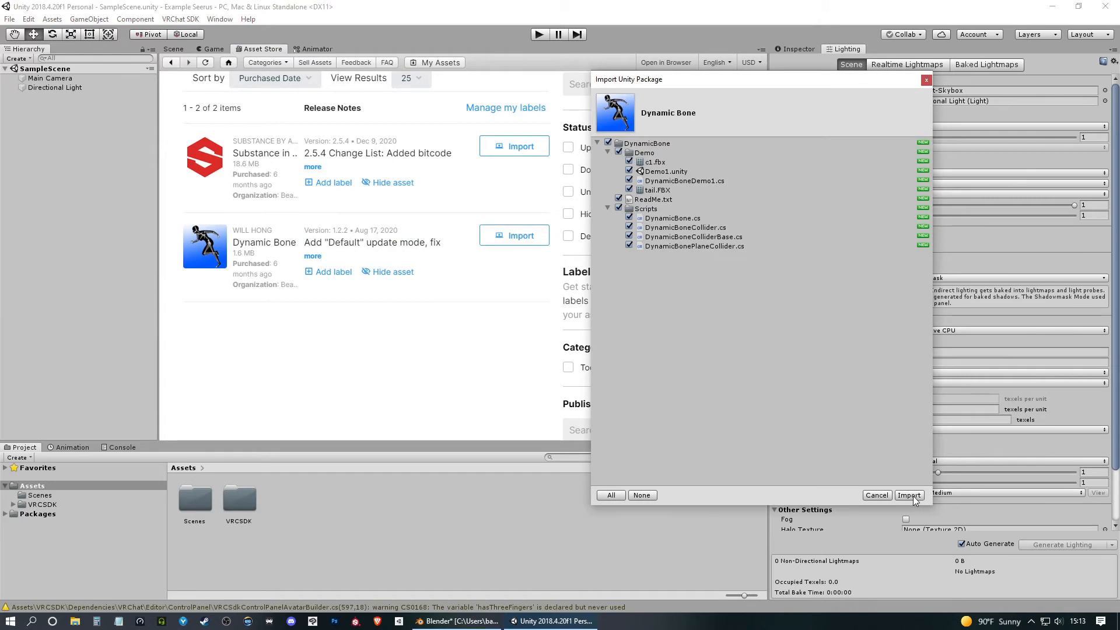
{"action": "left_click", "coordinate": [909, 495]}
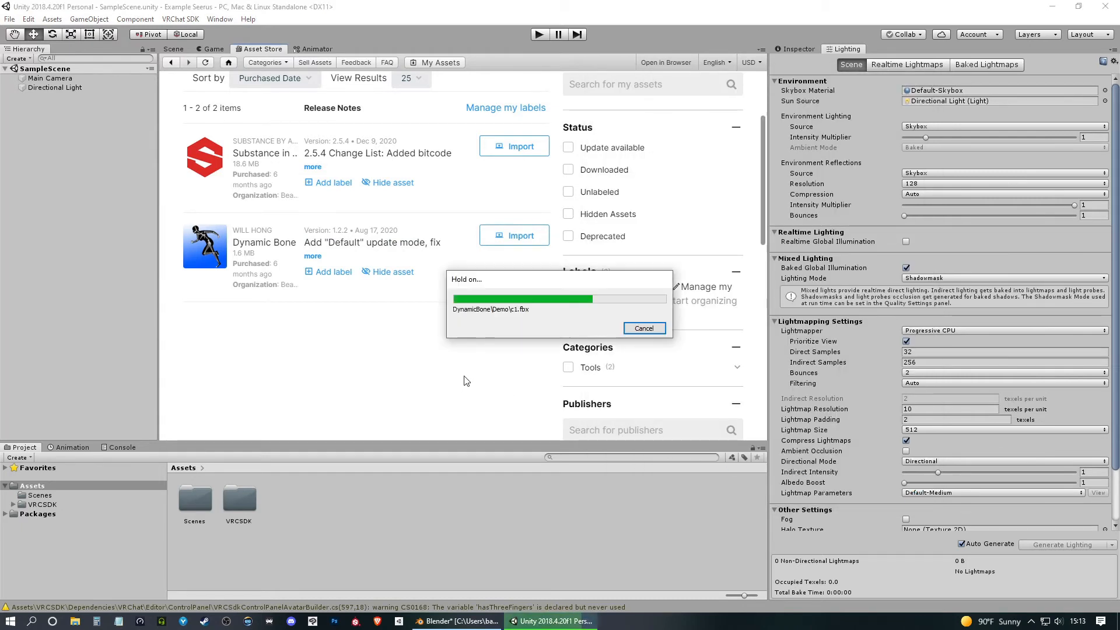
{"action": "left_click", "coordinate": [172, 50]}
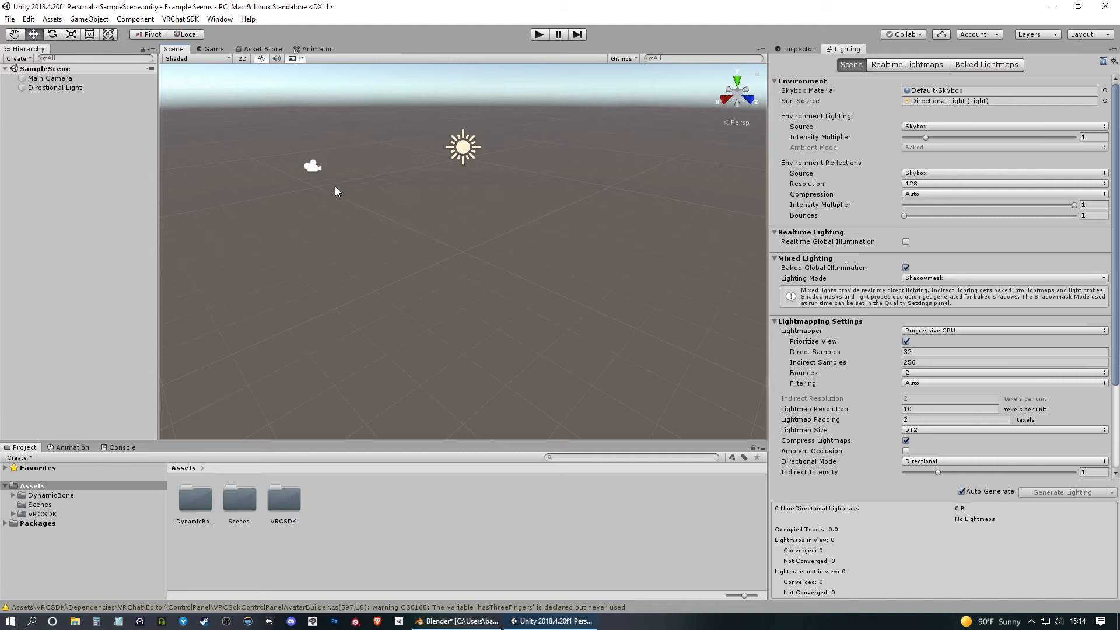
Open the custom package Seerus_v1.1.unitypackage for import from MODULAR CHUA PROJECT > Individual Chua > Seerus > v1.1.
{"action": "left_click", "coordinate": [52, 19]}
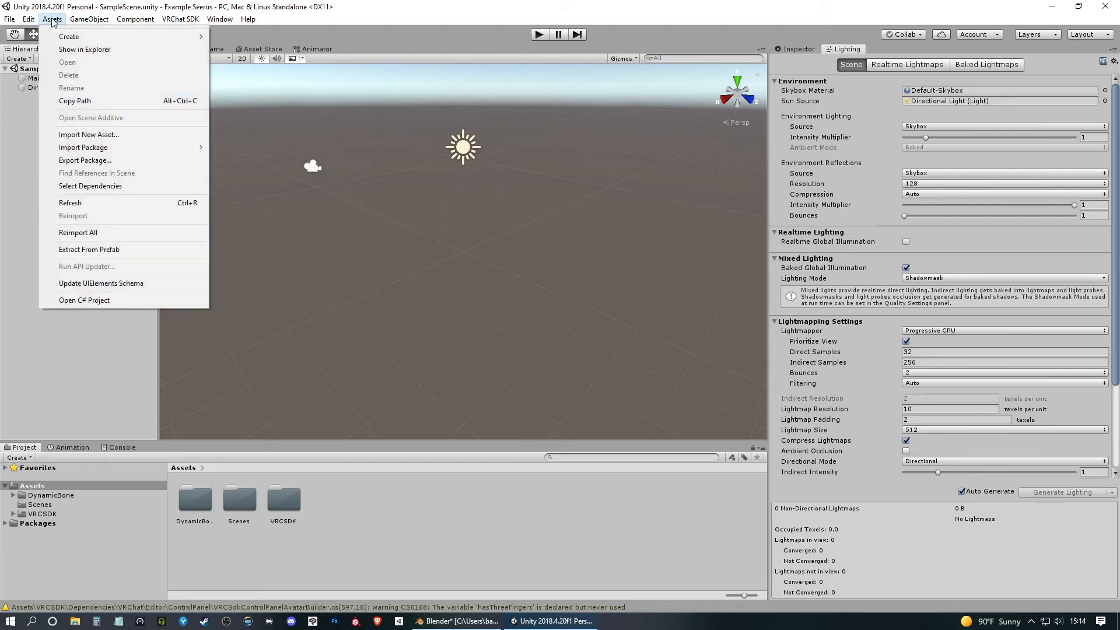
{"action": "mouse_move", "coordinate": [105, 149]}
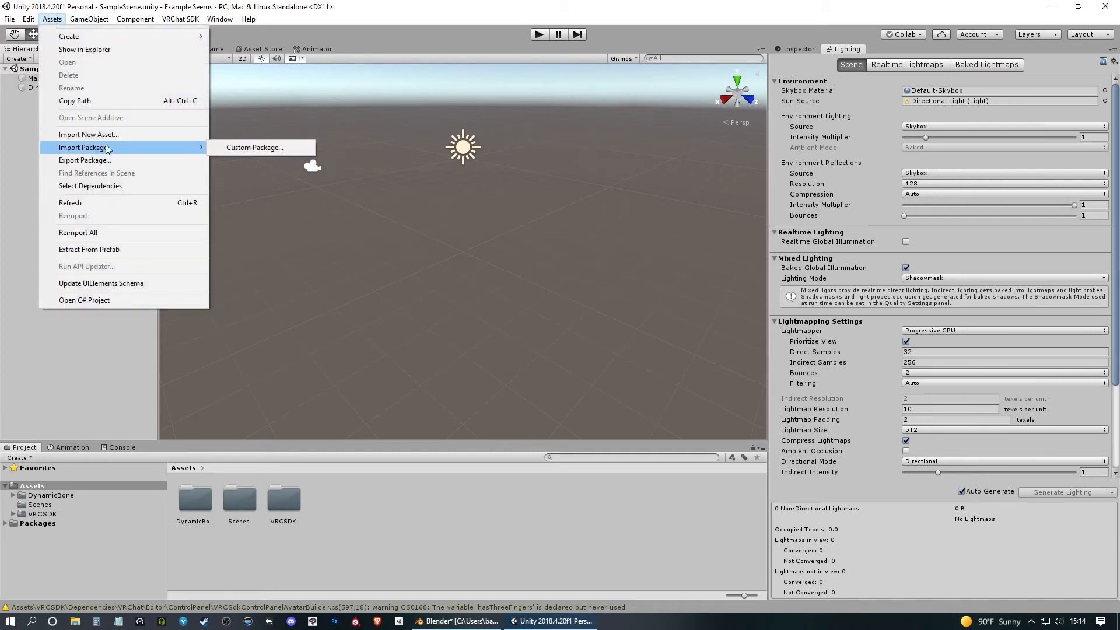
{"action": "left_click", "coordinate": [249, 147]}
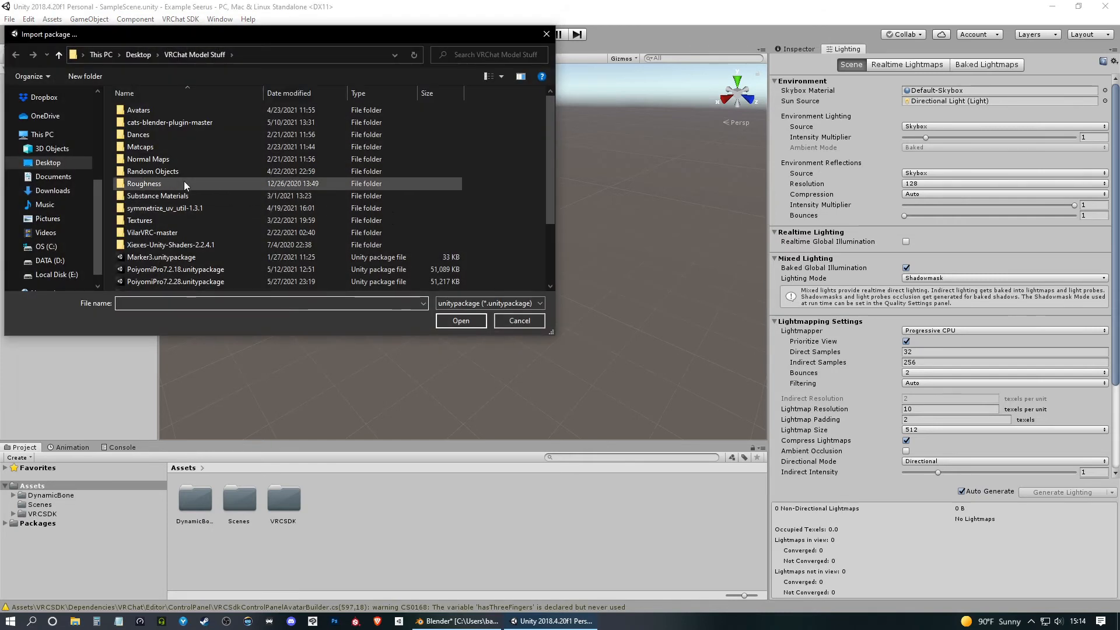
{"action": "scroll", "coordinate": [49, 127], "scroll_direction": "up", "scroll_amount": 5}
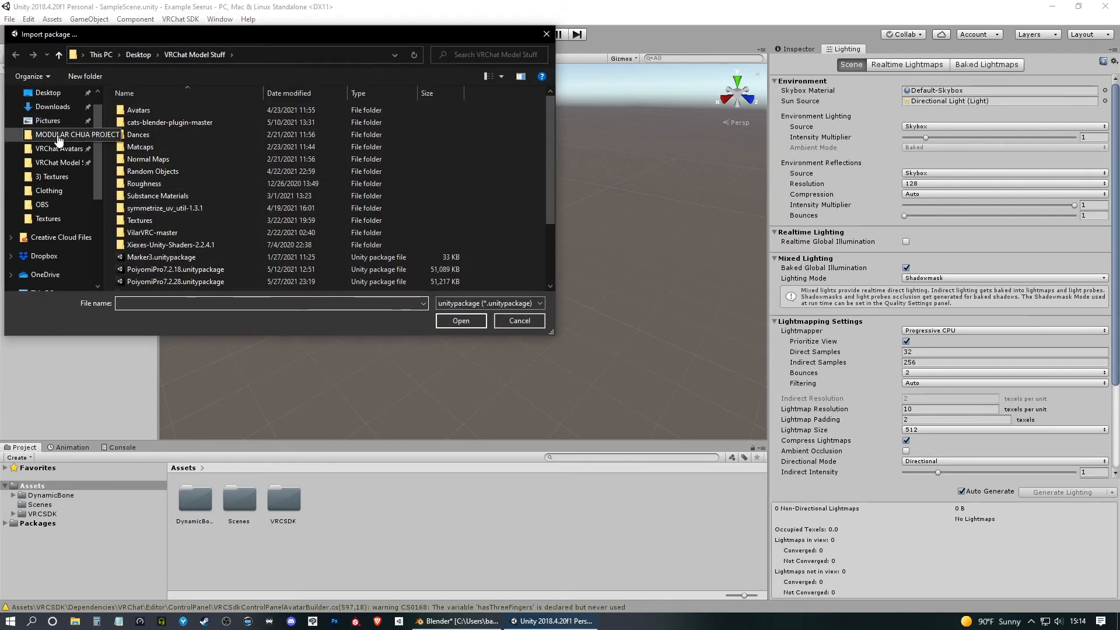
{"action": "left_click", "coordinate": [59, 136]}
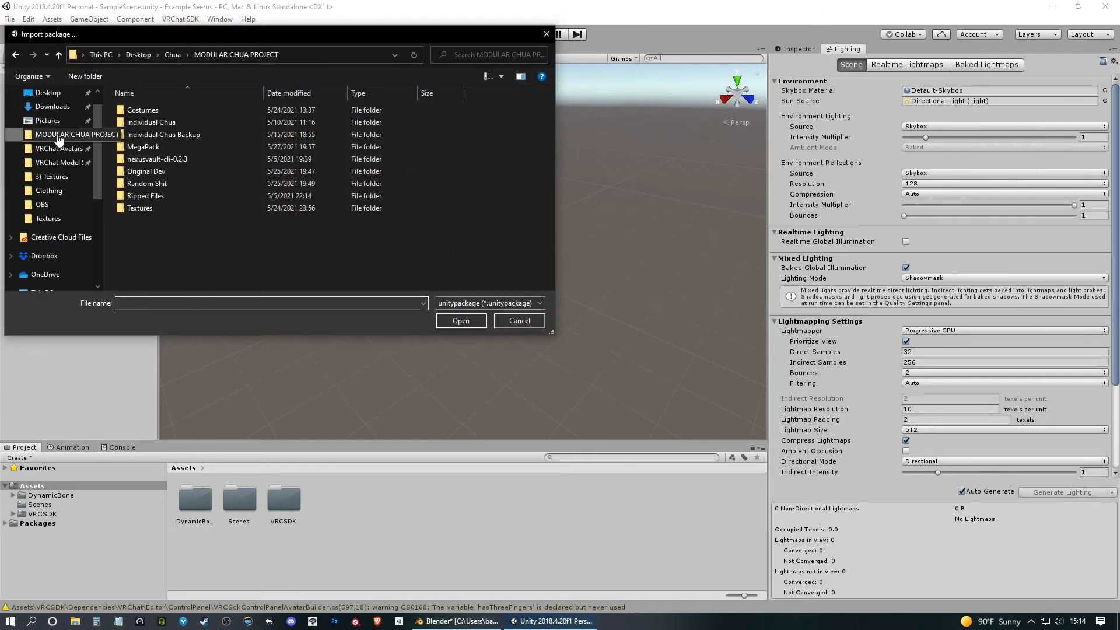
{"action": "double_click", "coordinate": [168, 121]}
{"action": "double_click", "coordinate": [139, 184]}
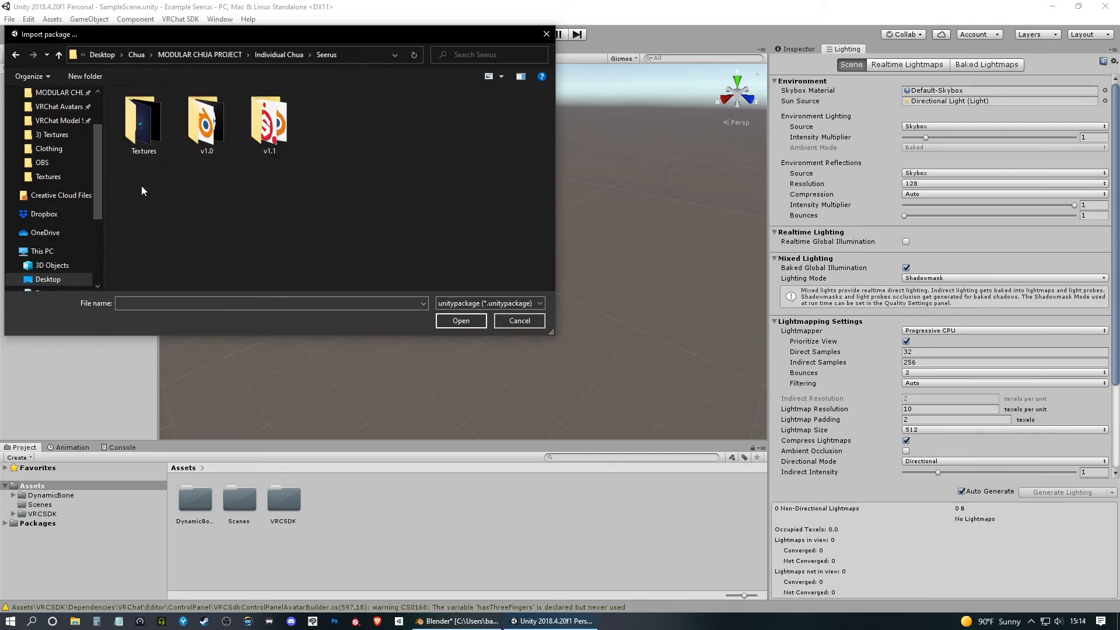
{"action": "double_click", "coordinate": [260, 127]}
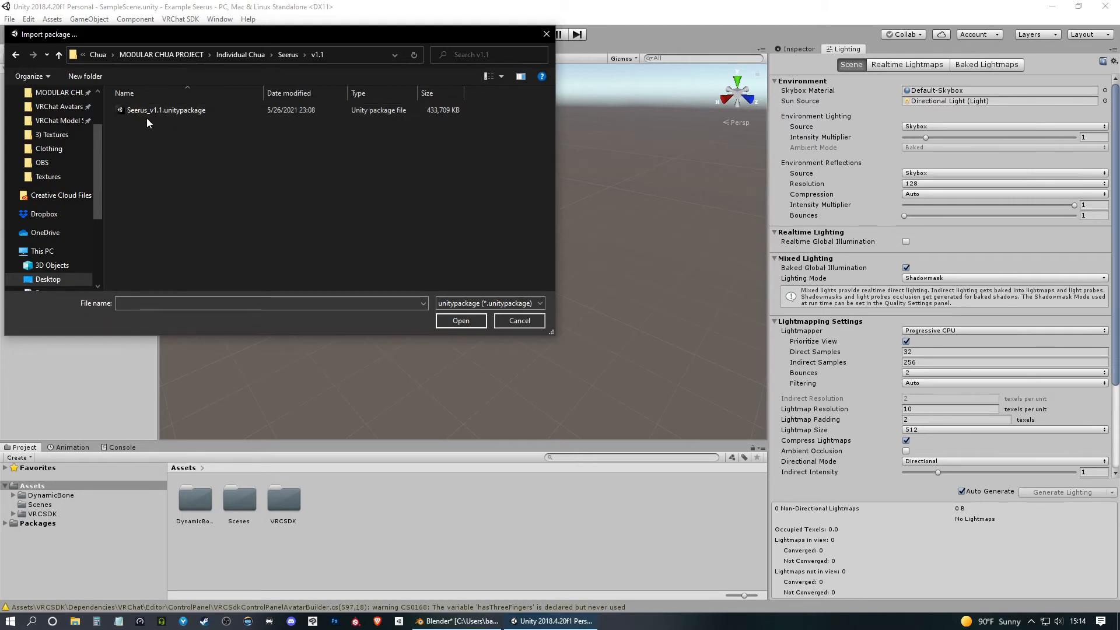
{"action": "left_click", "coordinate": [172, 109]}
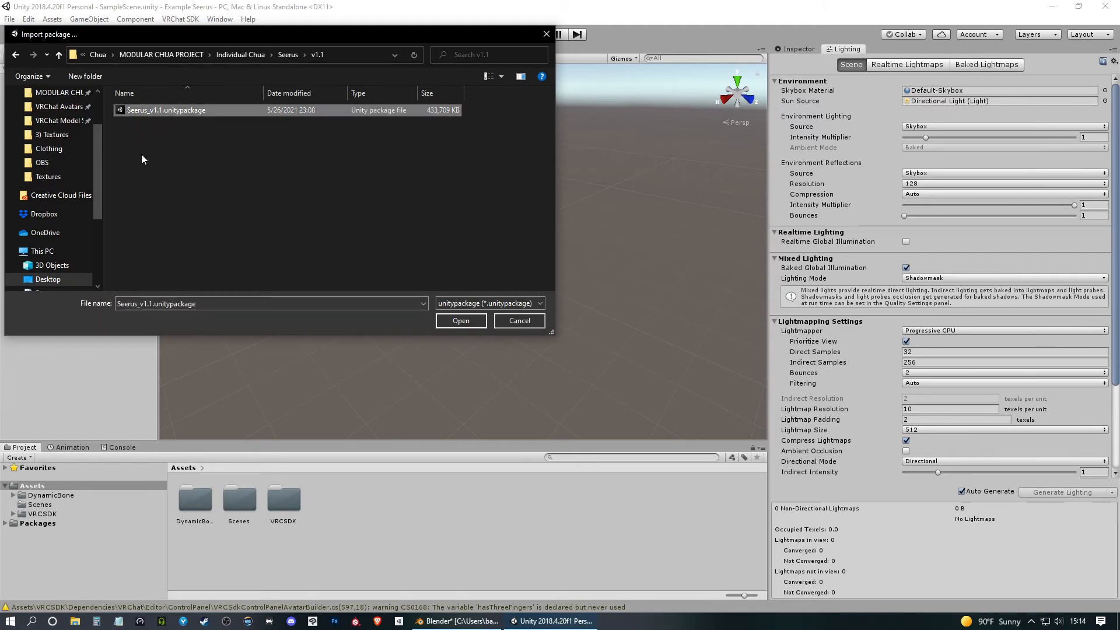
{"action": "left_click", "coordinate": [461, 320]}
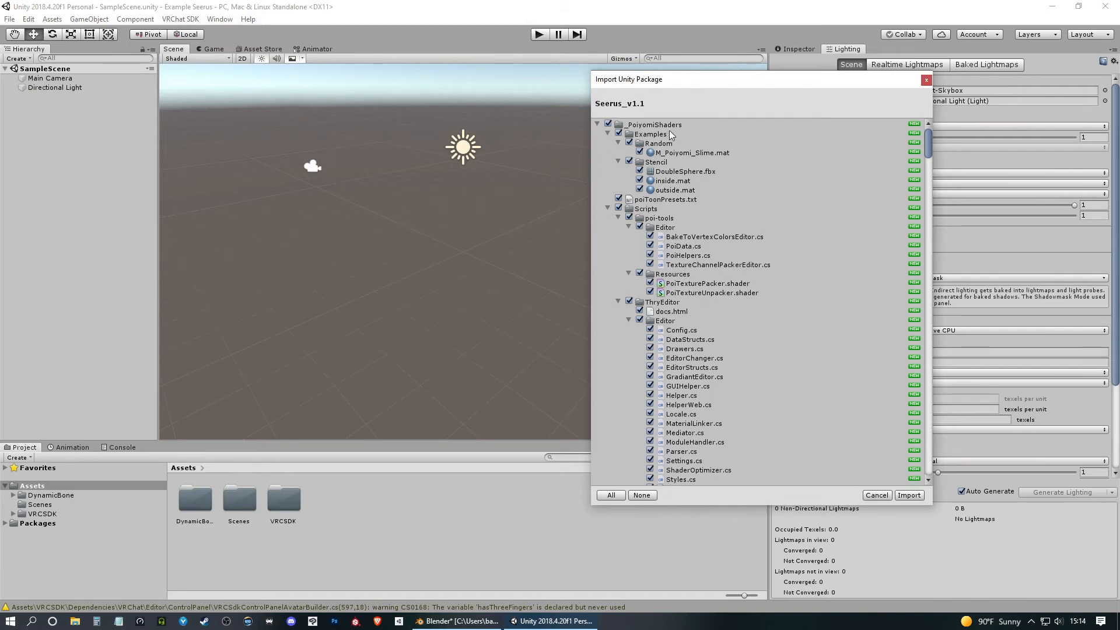
Review the top-level folders of the Seerus_v1.1 package, import all its files and reload SampleScene.
{"action": "left_click", "coordinate": [598, 124]}
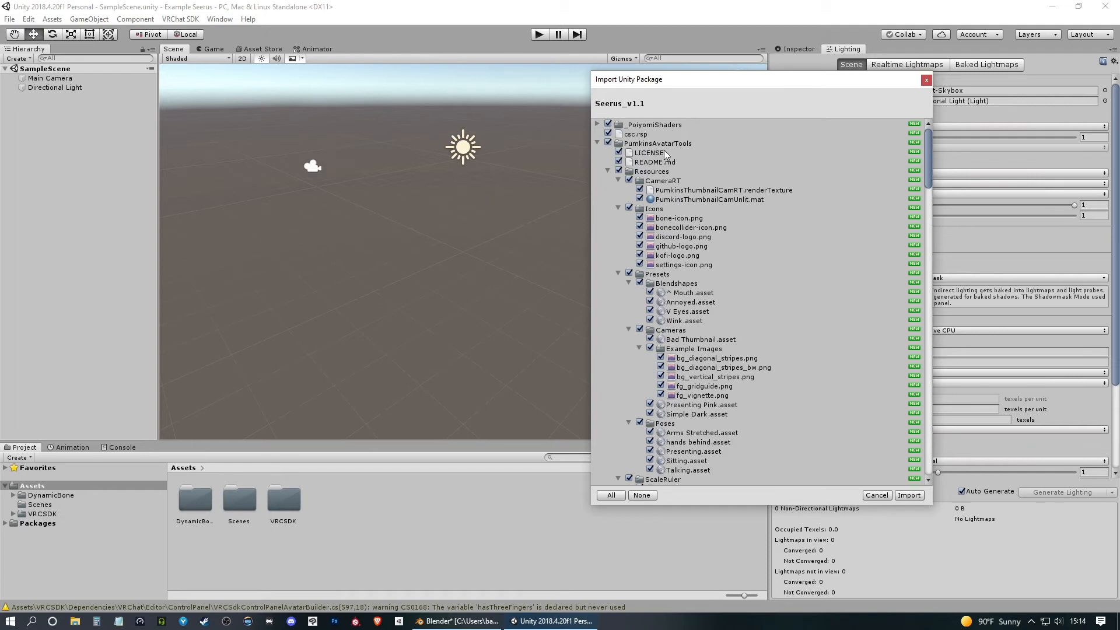
{"action": "left_click", "coordinate": [598, 143]}
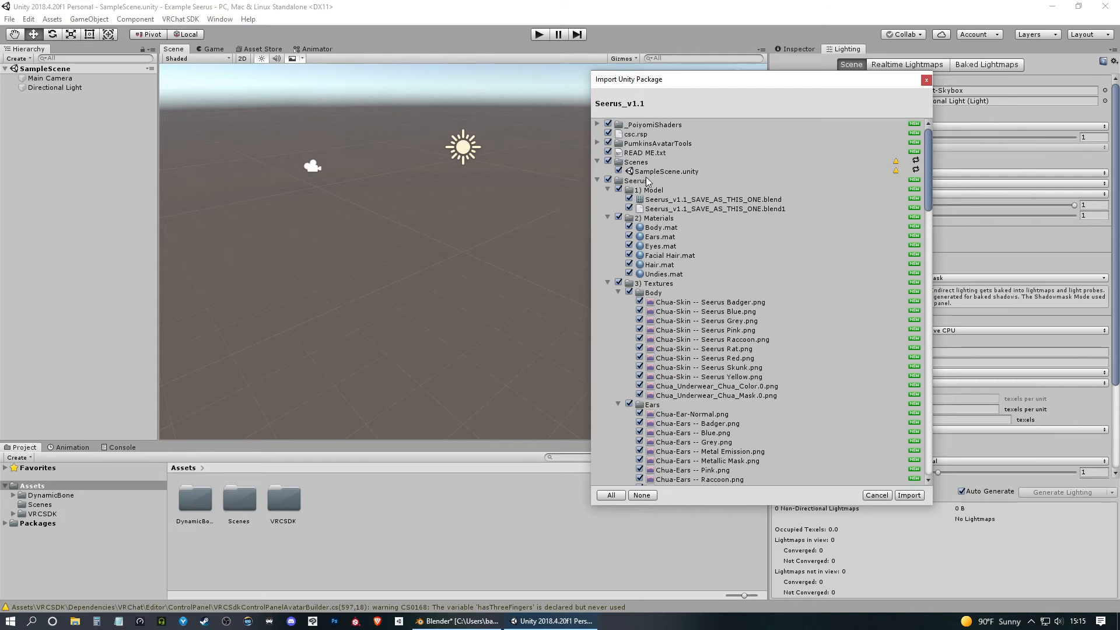
{"action": "left_click", "coordinate": [597, 181]}
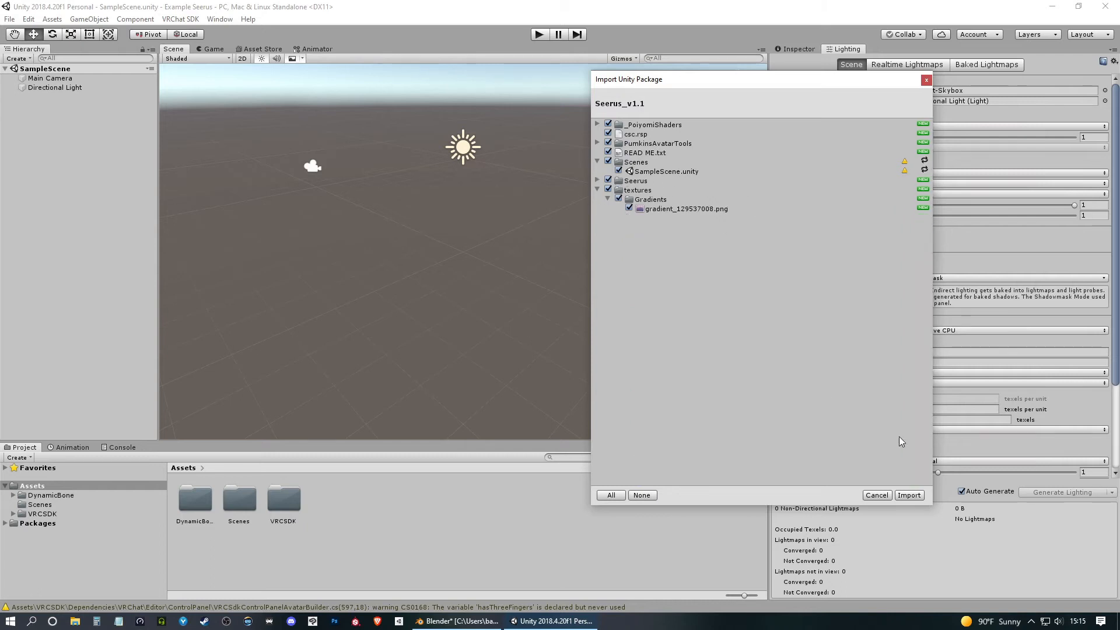
{"action": "left_click", "coordinate": [909, 495]}
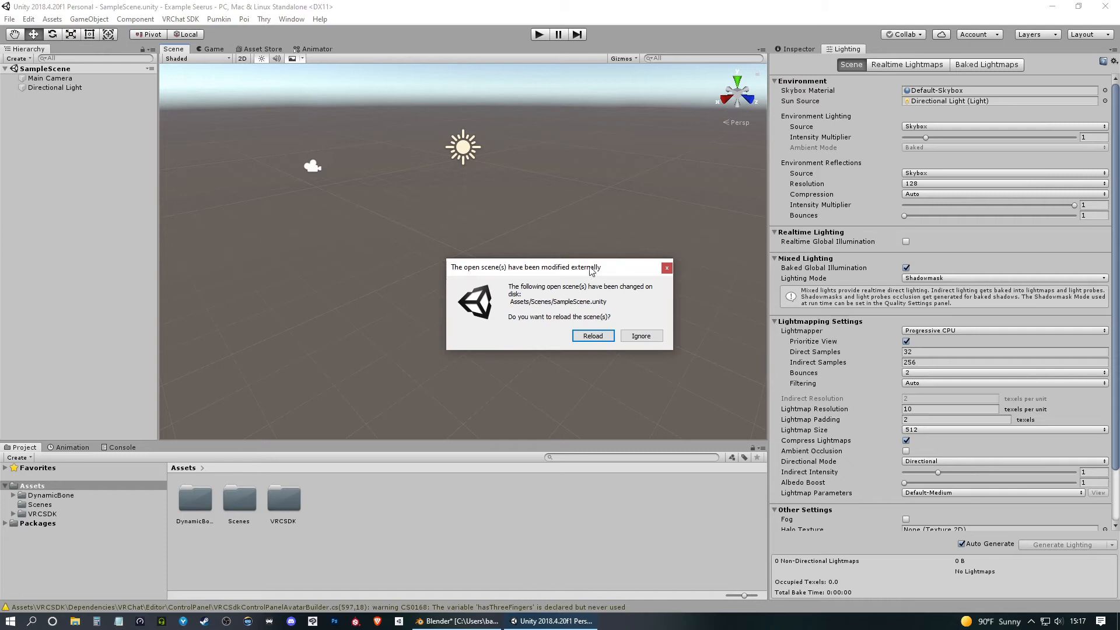
{"action": "left_click", "coordinate": [585, 337]}
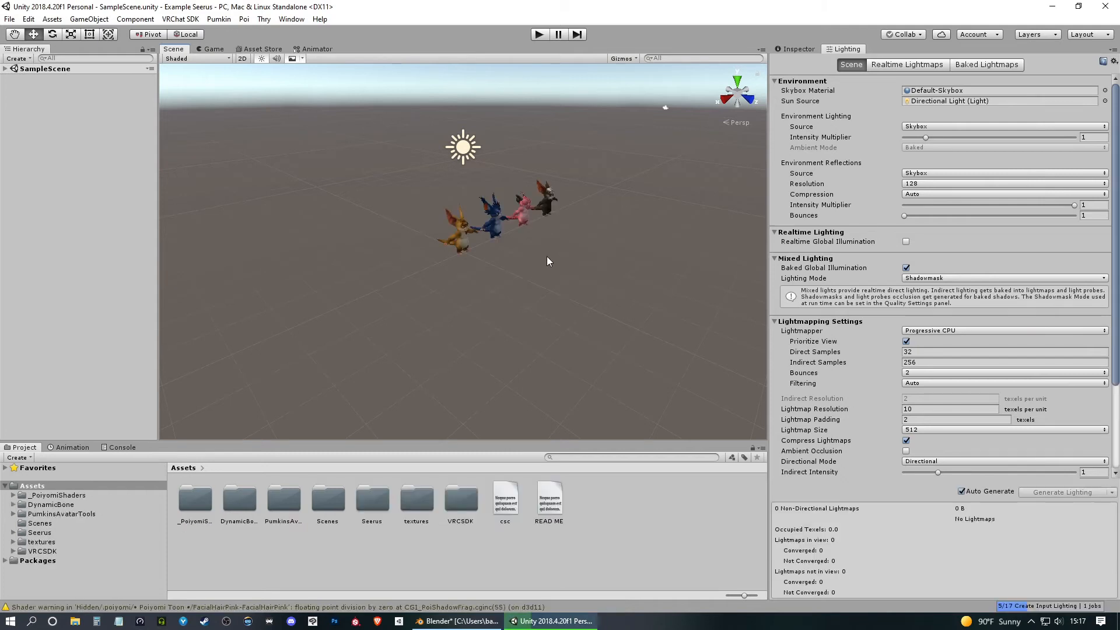
Frame the example avatars, widen the Scene view on both sides and show the Inspector instead of the Lighting settings.
{"action": "scroll", "coordinate": [546, 245], "scroll_direction": "up", "scroll_amount": 8}
{"action": "left_click_drag", "start_coordinate": [550, 225], "coordinate": [543, 330], "text": "alt"}
{"action": "middle_click_drag", "start_coordinate": [542, 330], "coordinate": [441, 304]}
{"action": "left_click_drag", "start_coordinate": [440, 305], "coordinate": [325, 243], "text": "alt"}
{"action": "scroll", "coordinate": [458, 231], "scroll_direction": "up", "scroll_amount": 6}
{"action": "middle_click_drag", "start_coordinate": [446, 236], "coordinate": [452, 245]}
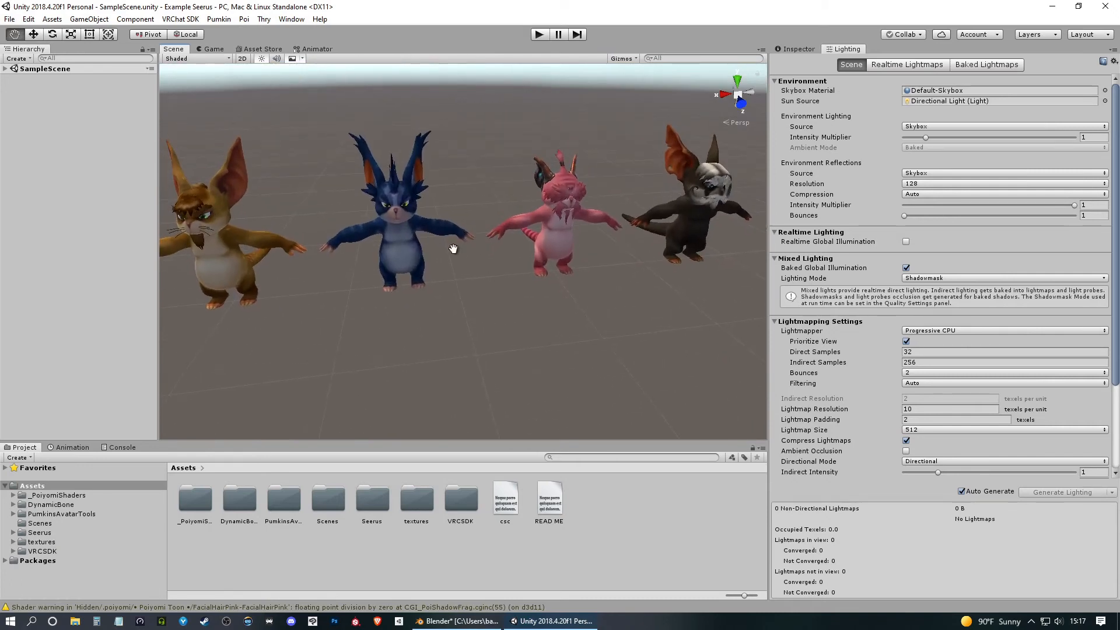
{"action": "left_click_drag", "start_coordinate": [769, 277], "coordinate": [856, 271]}
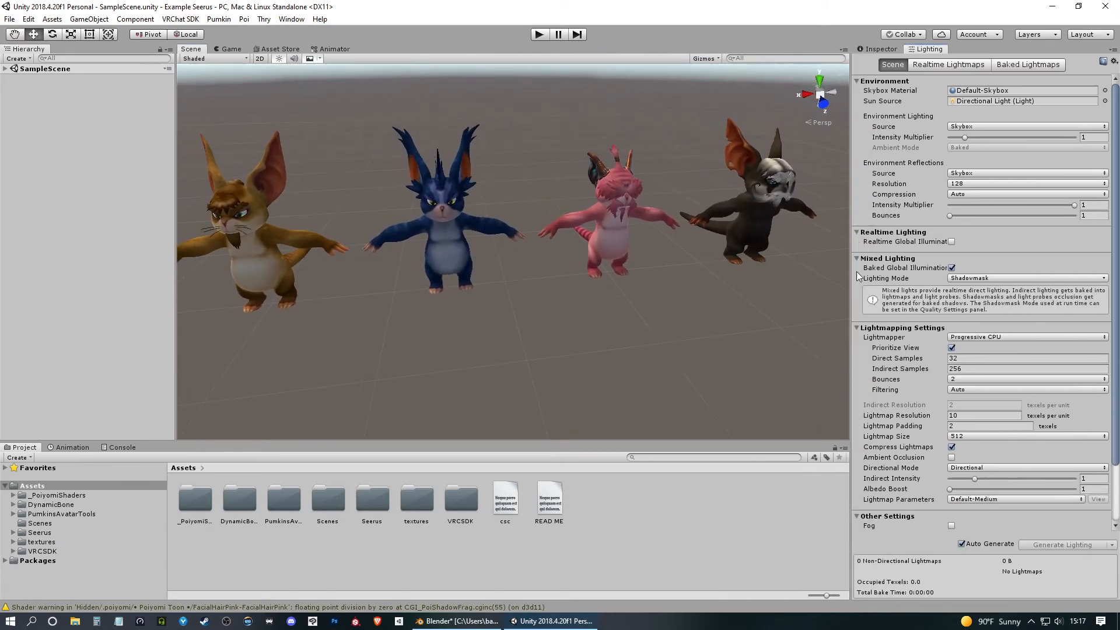
{"action": "left_click", "coordinate": [878, 48]}
{"action": "left_click_drag", "start_coordinate": [173, 295], "coordinate": [140, 295]}
Examine the four example Seerus avatars in the scene, including a close look at the pink one's head and horns.
{"action": "middle_click_drag", "start_coordinate": [451, 300], "coordinate": [478, 312]}
{"action": "right_click_drag", "start_coordinate": [543, 384], "coordinate": [519, 301]}
{"action": "middle_click_drag", "start_coordinate": [524, 374], "coordinate": [497, 278]}
{"action": "scroll", "coordinate": [488, 306], "scroll_direction": "down", "scroll_amount": 3}
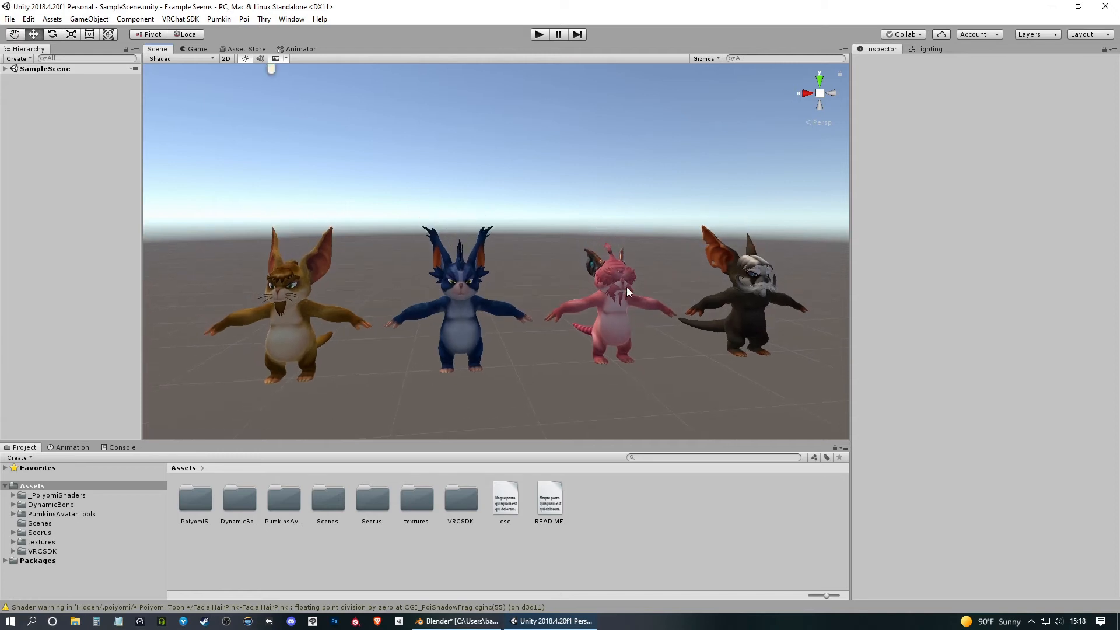
{"action": "scroll", "coordinate": [626, 287], "scroll_direction": "up", "scroll_amount": 5}
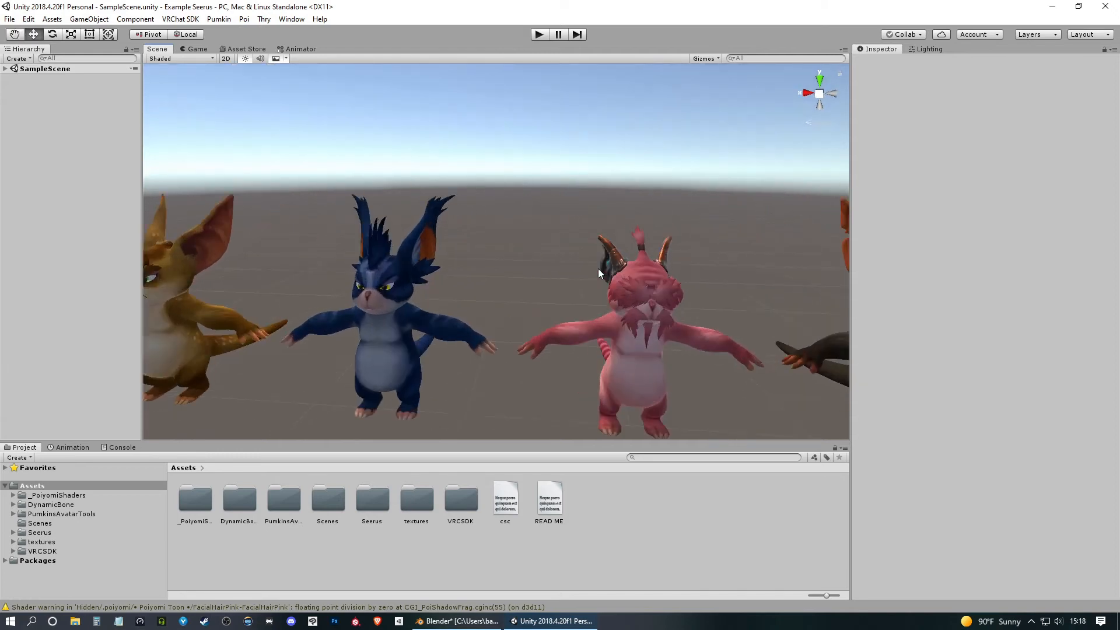
{"action": "scroll", "coordinate": [598, 270], "scroll_direction": "up", "scroll_amount": 1}
{"action": "middle_click_drag", "start_coordinate": [598, 269], "coordinate": [517, 290]}
{"action": "scroll", "coordinate": [516, 290], "scroll_direction": "up", "scroll_amount": 3}
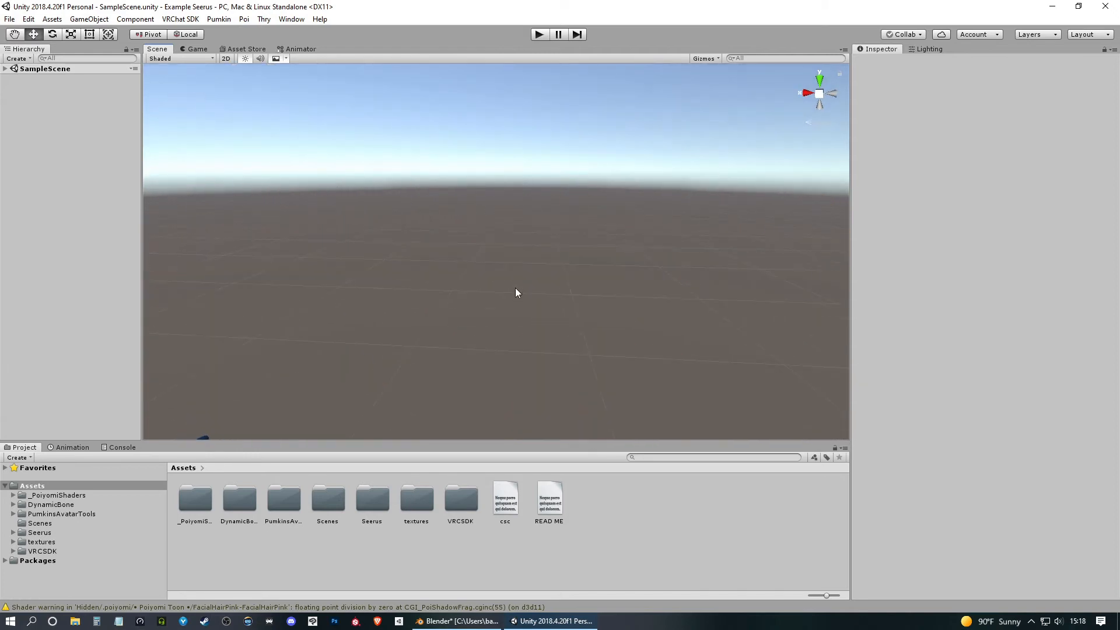
{"action": "scroll", "coordinate": [569, 282], "scroll_direction": "down", "scroll_amount": 2}
{"action": "middle_click_drag", "start_coordinate": [601, 292], "coordinate": [580, 293]}
{"action": "scroll", "coordinate": [460, 268], "scroll_direction": "down", "scroll_amount": 6}
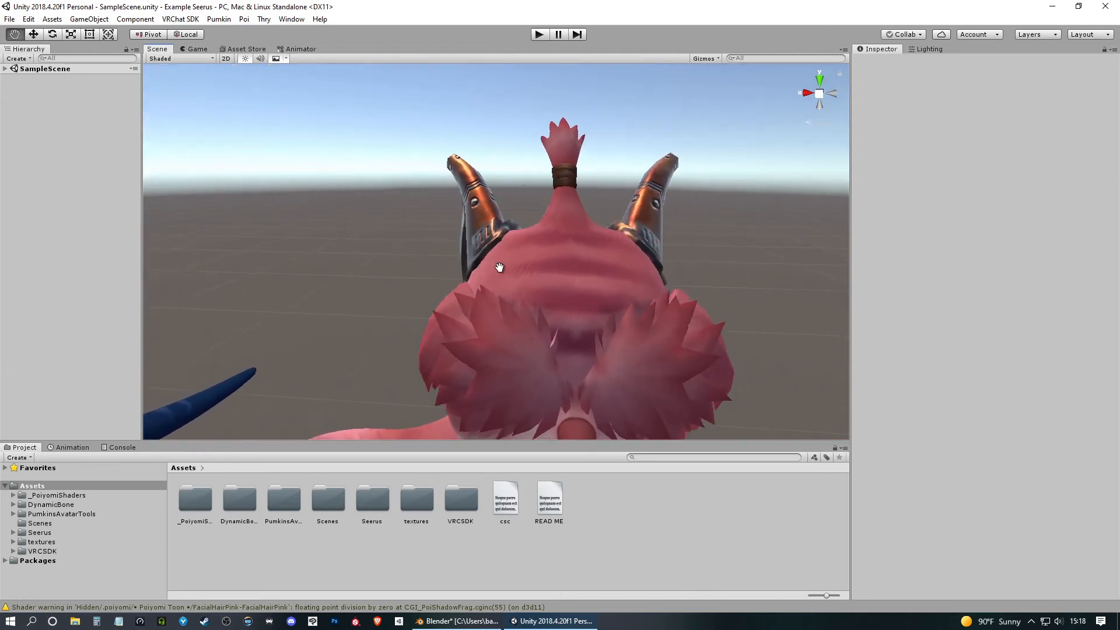
{"action": "scroll", "coordinate": [456, 244], "scroll_direction": "down", "scroll_amount": 5}
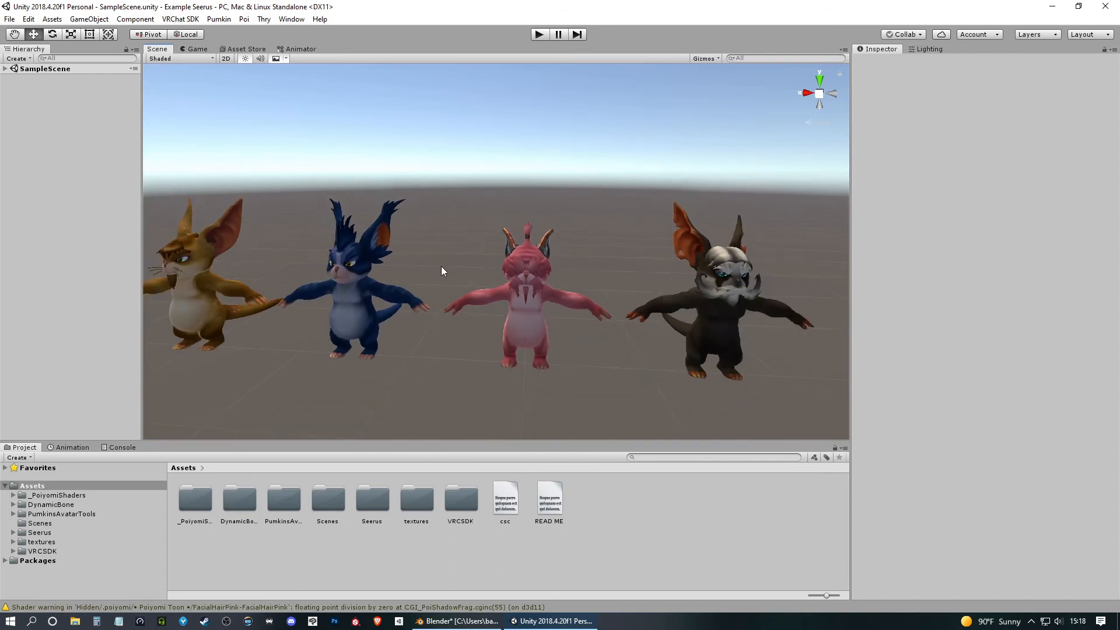
{"action": "scroll", "coordinate": [572, 275], "scroll_direction": "down", "scroll_amount": 2}
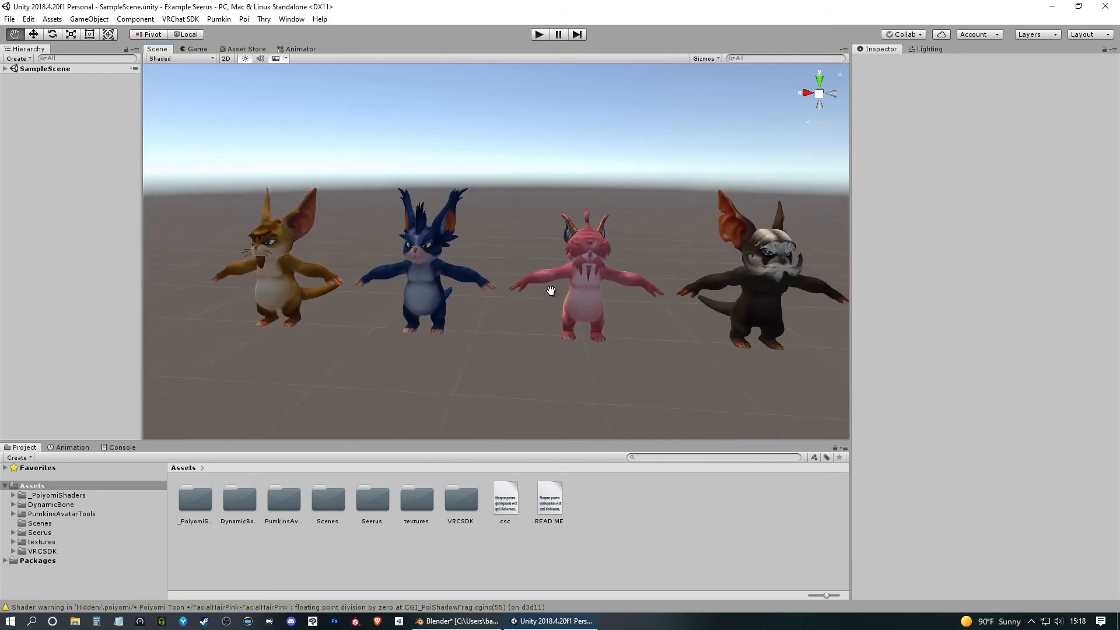
{"action": "right_click_drag", "start_coordinate": [466, 336], "coordinate": [526, 320]}
{"action": "middle_click_drag", "start_coordinate": [526, 319], "coordinate": [597, 300]}
{"action": "right_click_drag", "start_coordinate": [598, 300], "coordinate": [431, 275]}
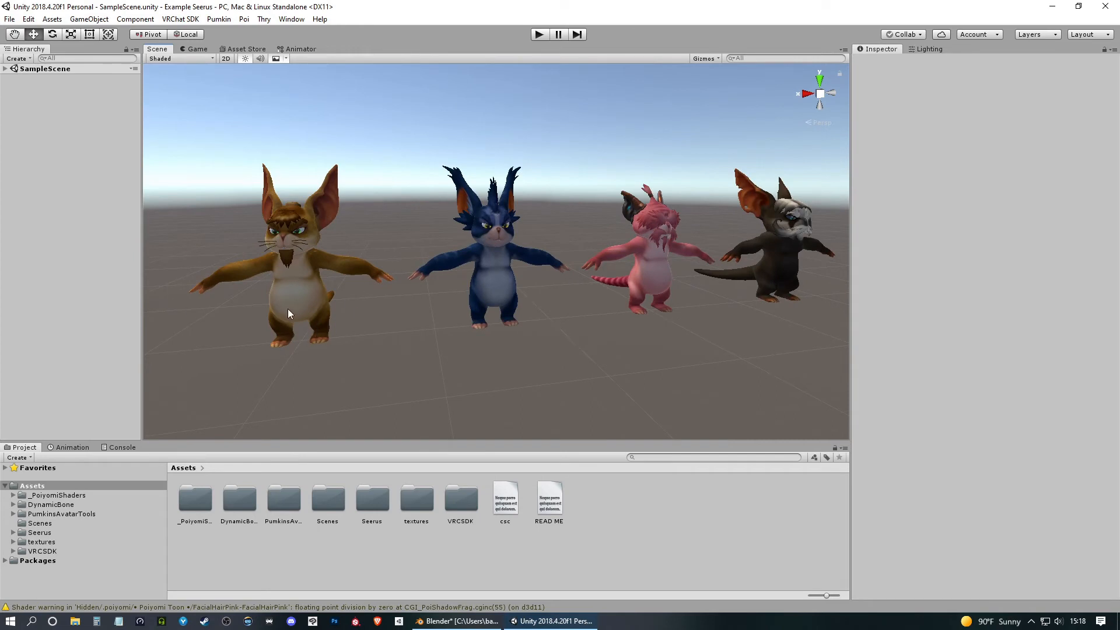
{"action": "middle_click_drag", "start_coordinate": [496, 287], "coordinate": [476, 295]}
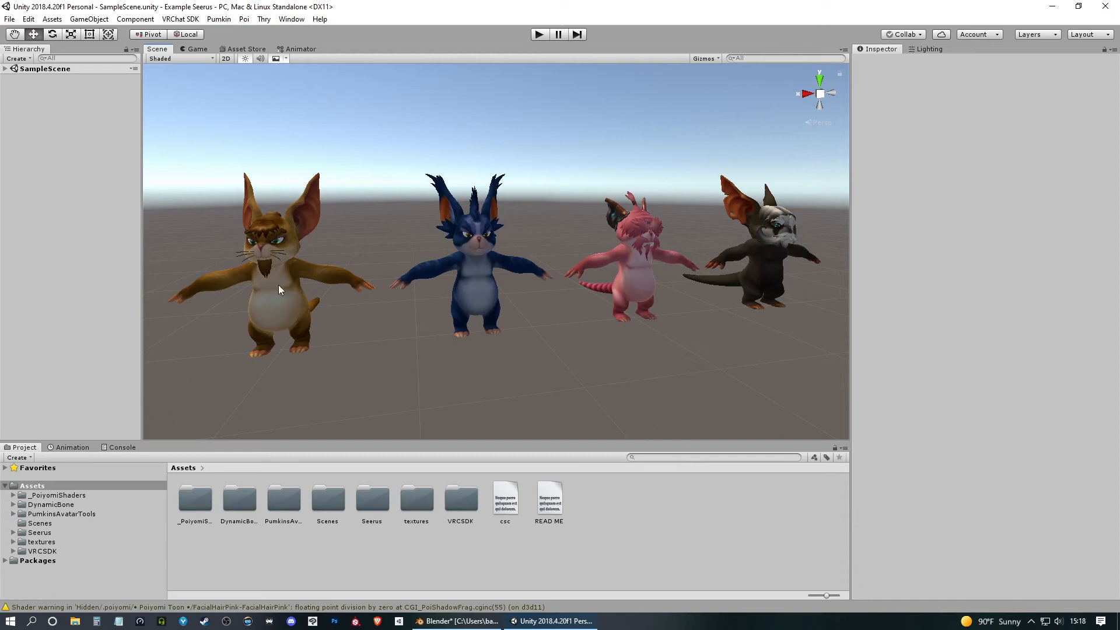
Switch to Blender and save the model over Seerus_v1.1_SAVE_AS_THIS_ONE.blend in VRChat Avatars > Example Seerus > Assets > Seerus > 1) Model.
{"action": "left_click", "coordinate": [450, 622]}
{"action": "middle_click_drag", "start_coordinate": [597, 232], "coordinate": [582, 289]}
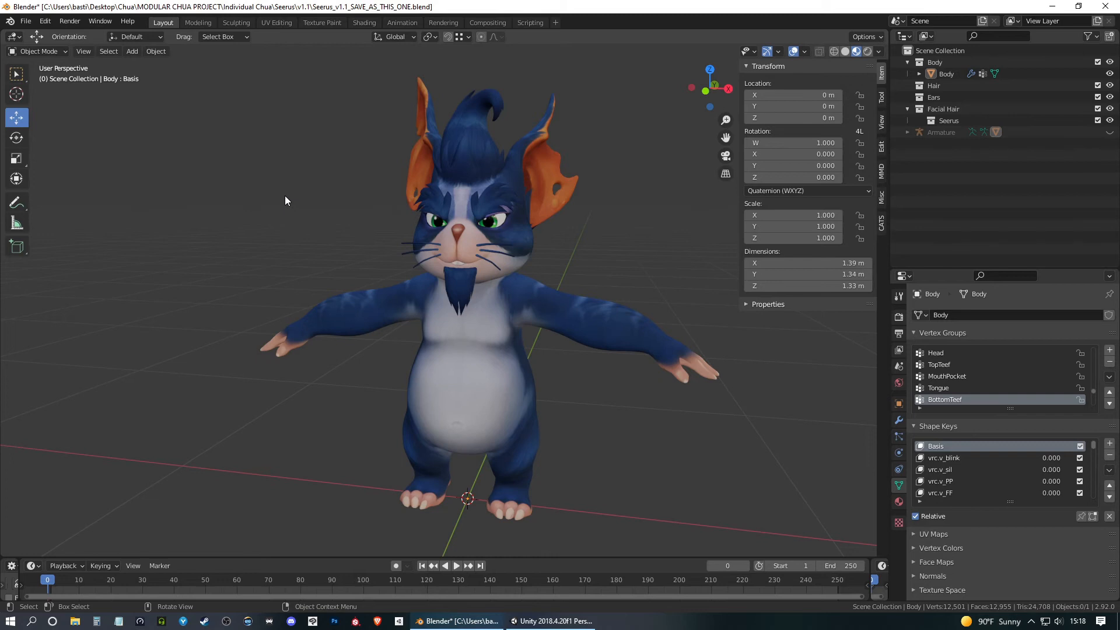
{"action": "left_click", "coordinate": [27, 22]}
{"action": "left_click", "coordinate": [64, 110]}
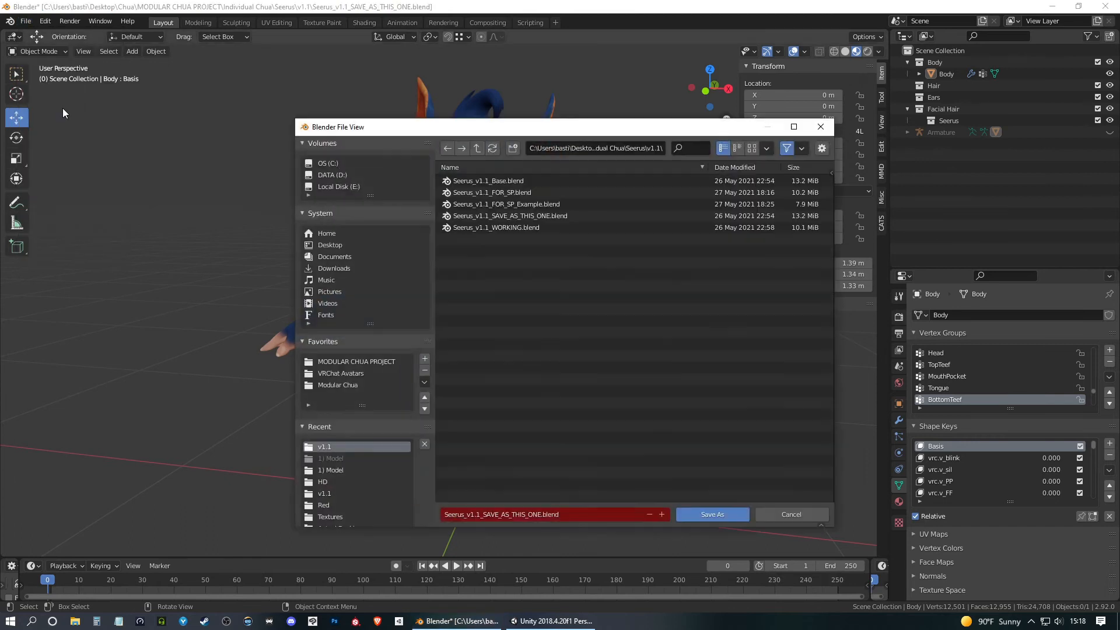
{"action": "left_click", "coordinate": [359, 373]}
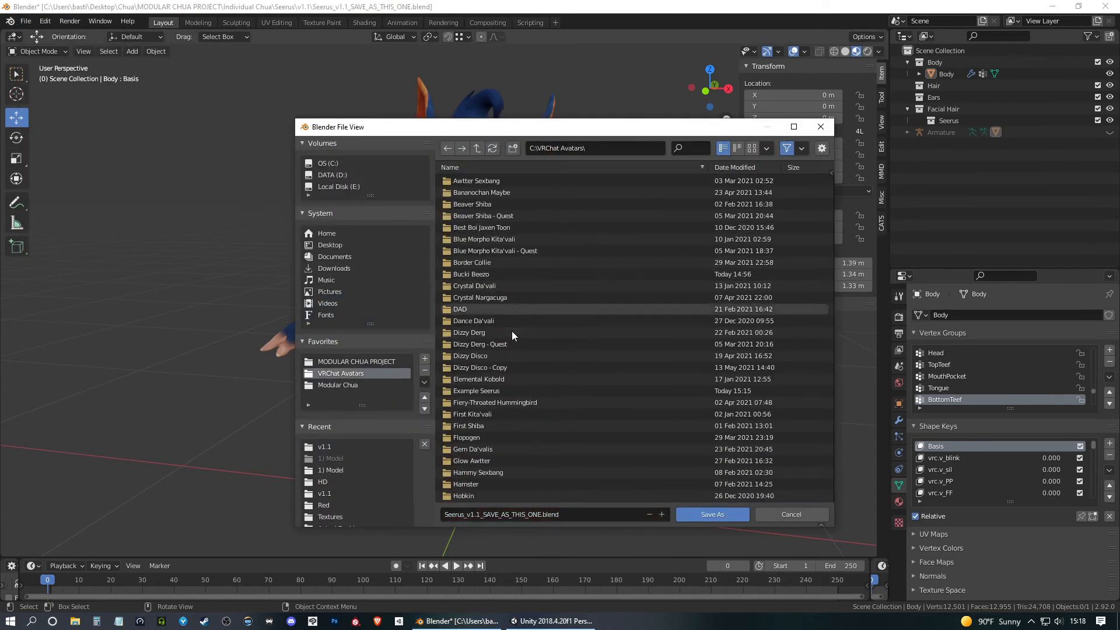
{"action": "left_click", "coordinate": [478, 391]}
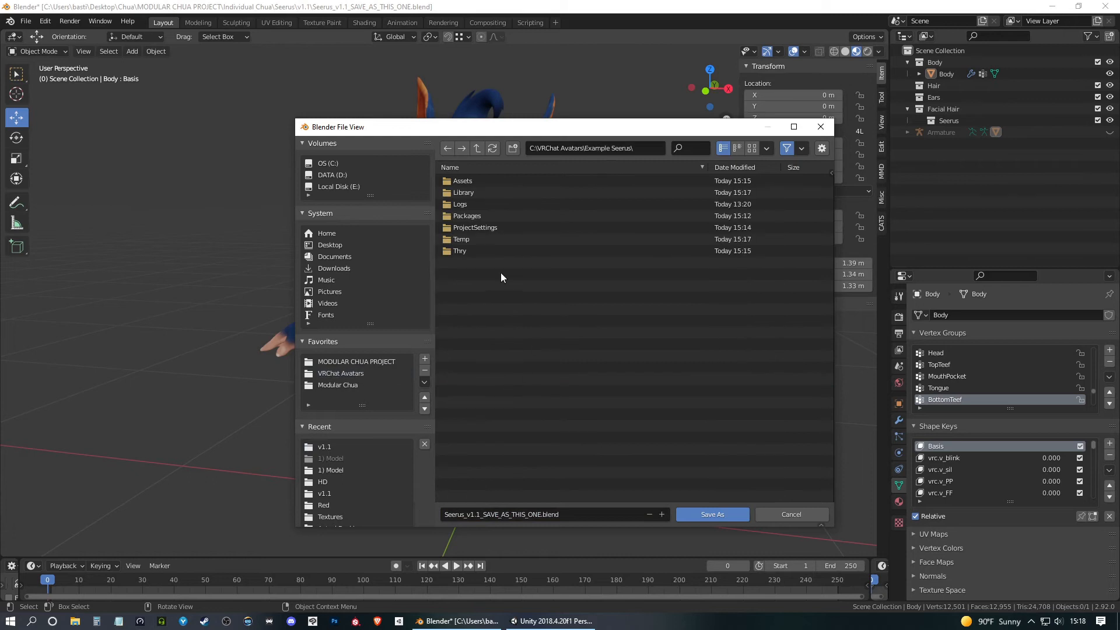
{"action": "double_click", "coordinate": [464, 181]}
{"action": "double_click", "coordinate": [463, 227]}
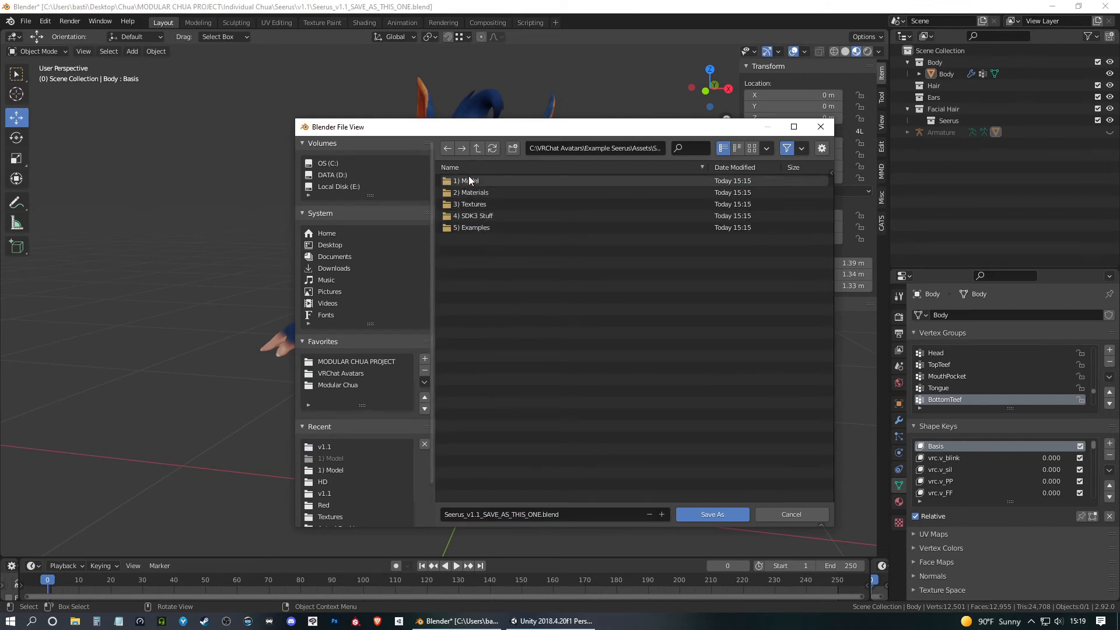
{"action": "double_click", "coordinate": [466, 181]}
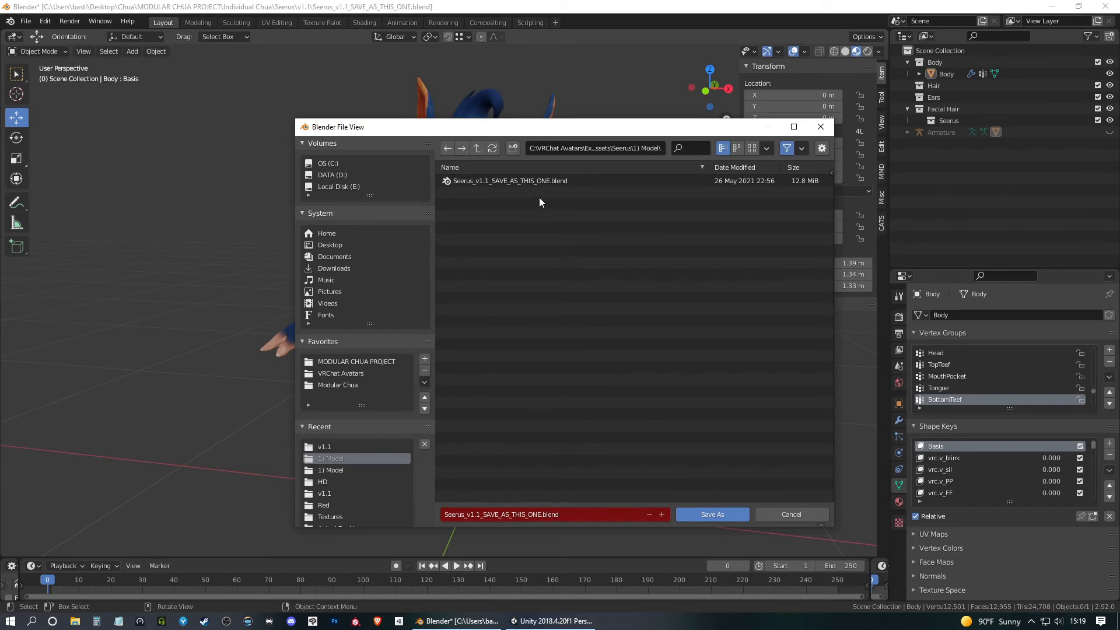
{"action": "left_click", "coordinate": [512, 181]}
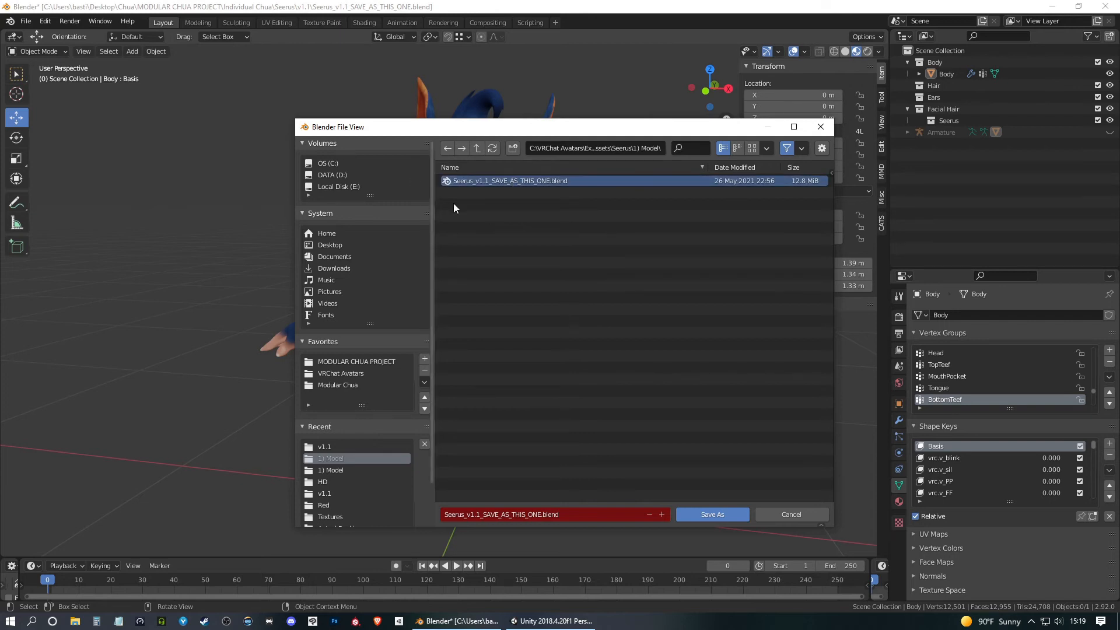
{"action": "left_click", "coordinate": [713, 514]}
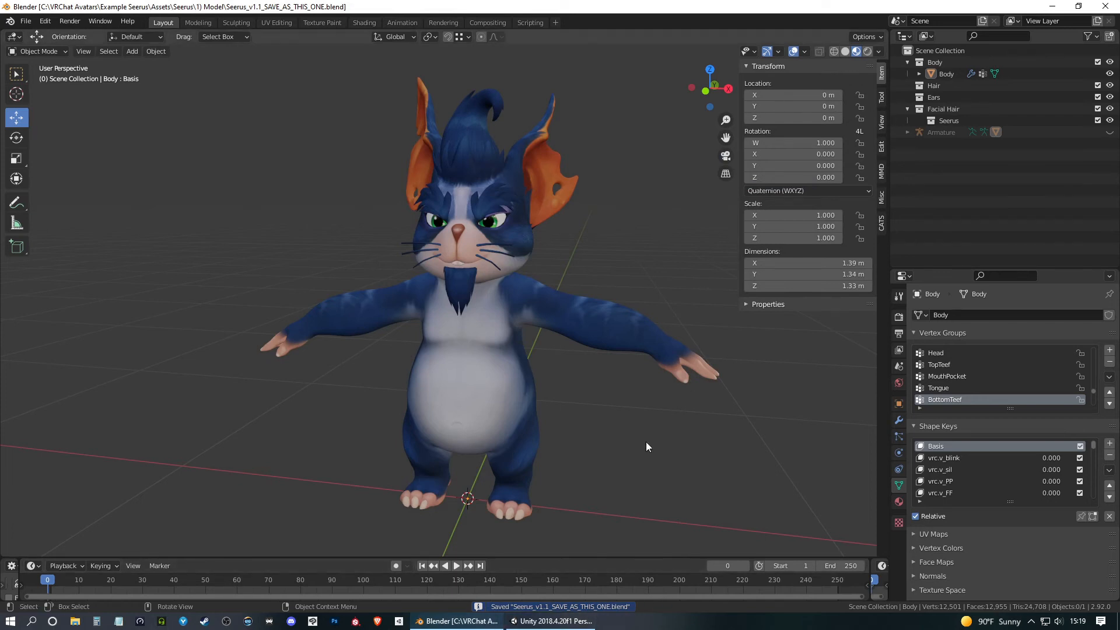
Return to Unity and examine the updated yellow Seerus avatar up close, including its hair, ears and facial hair.
{"action": "left_click", "coordinate": [550, 621]}
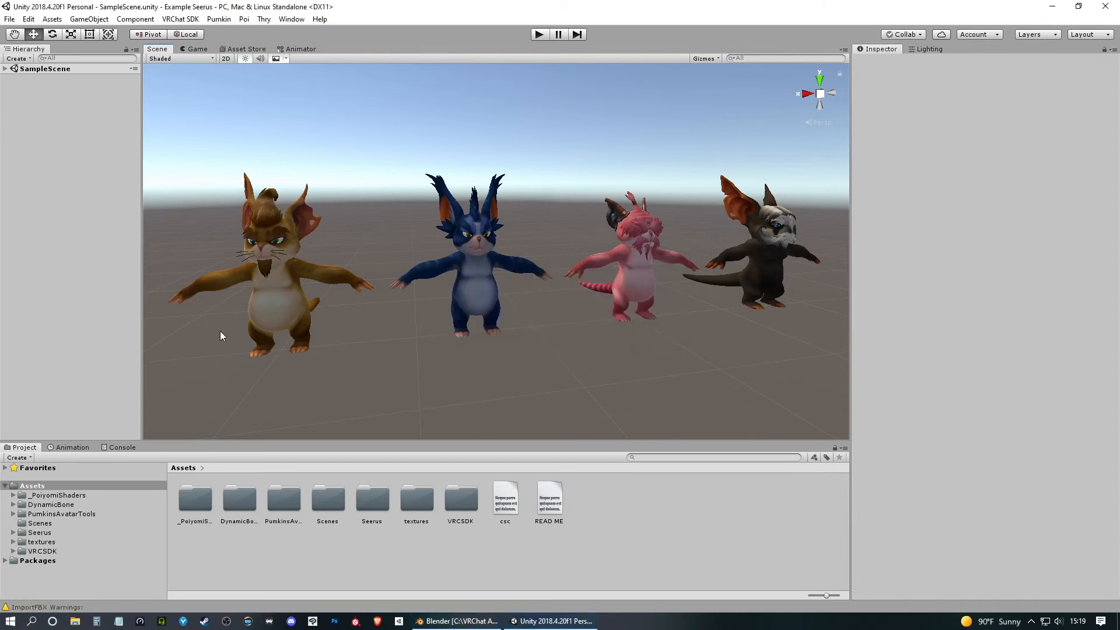
{"action": "middle_click_drag", "start_coordinate": [301, 309], "coordinate": [520, 305]}
{"action": "scroll", "coordinate": [477, 294], "scroll_direction": "up", "scroll_amount": 3}
{"action": "scroll", "coordinate": [520, 293], "scroll_direction": "up", "scroll_amount": 3}
{"action": "right_click_drag", "start_coordinate": [554, 310], "coordinate": [477, 310]}
{"action": "middle_click_drag", "start_coordinate": [478, 310], "coordinate": [348, 300]}
{"action": "scroll", "coordinate": [434, 292], "scroll_direction": "up", "scroll_amount": 3}
{"action": "middle_click_drag", "start_coordinate": [434, 293], "coordinate": [479, 297]}
{"action": "scroll", "coordinate": [479, 298], "scroll_direction": "down", "scroll_amount": 3}
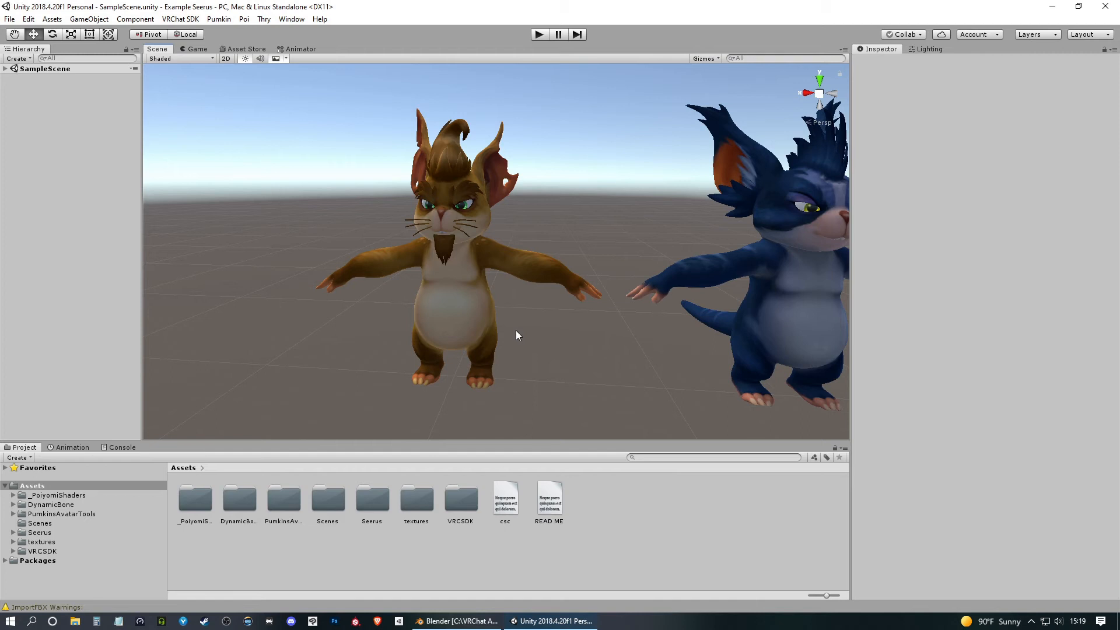
{"action": "right_click_drag", "start_coordinate": [479, 331], "coordinate": [502, 302]}
{"action": "middle_click_drag", "start_coordinate": [502, 303], "coordinate": [598, 292]}
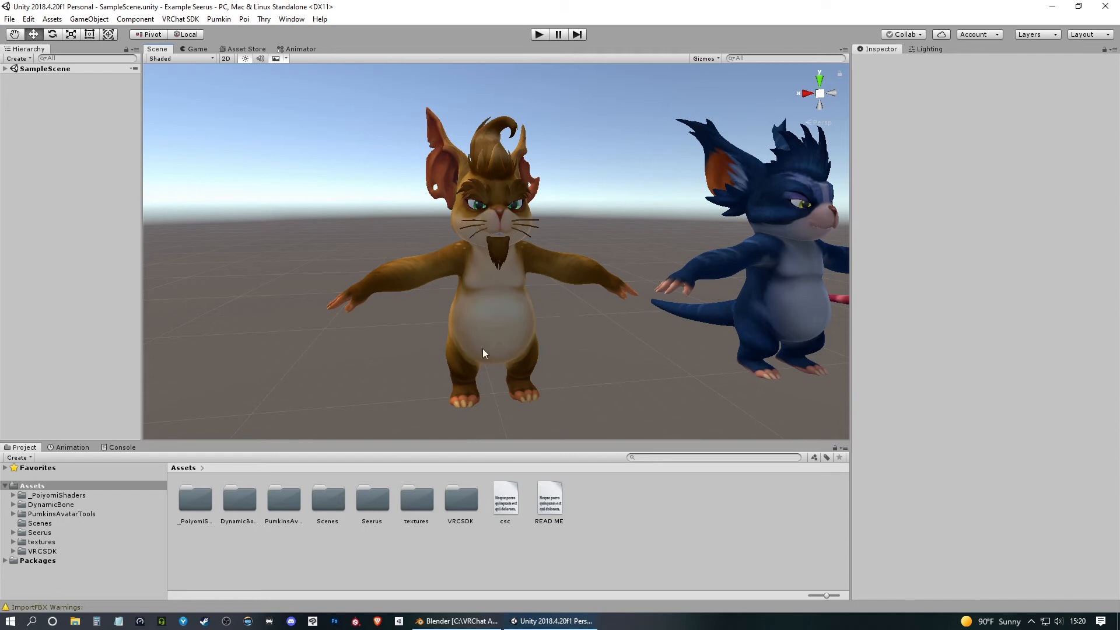
{"action": "middle_click_drag", "start_coordinate": [548, 342], "coordinate": [505, 346]}
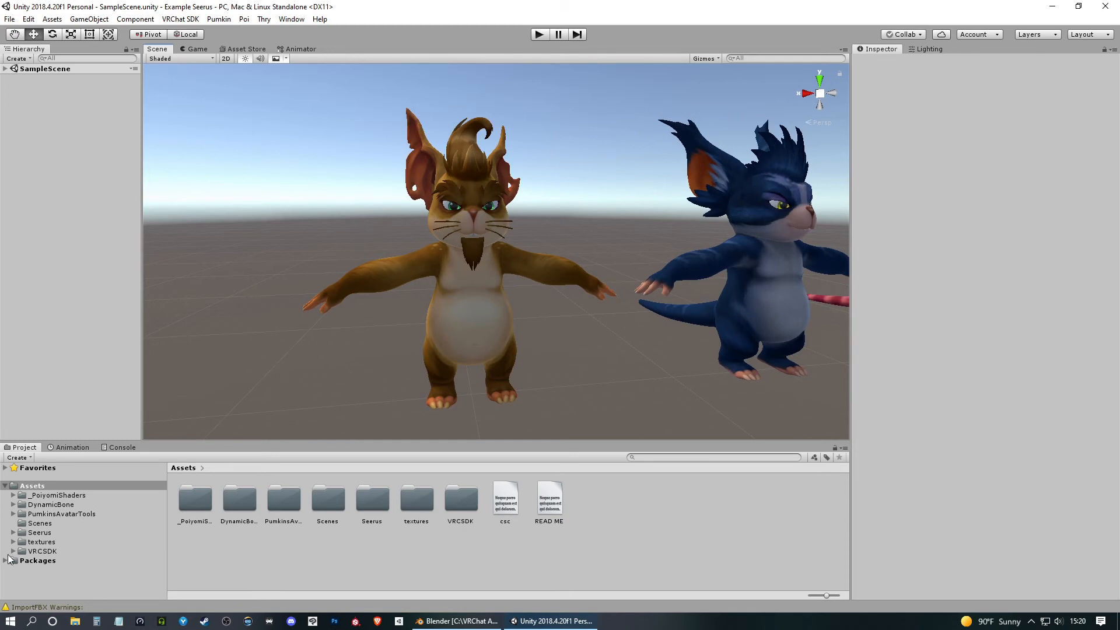
Expand the Seerus folder and its 3) Textures subfolder, and open the 2) Materials folder.
{"action": "left_click", "coordinate": [13, 532]}
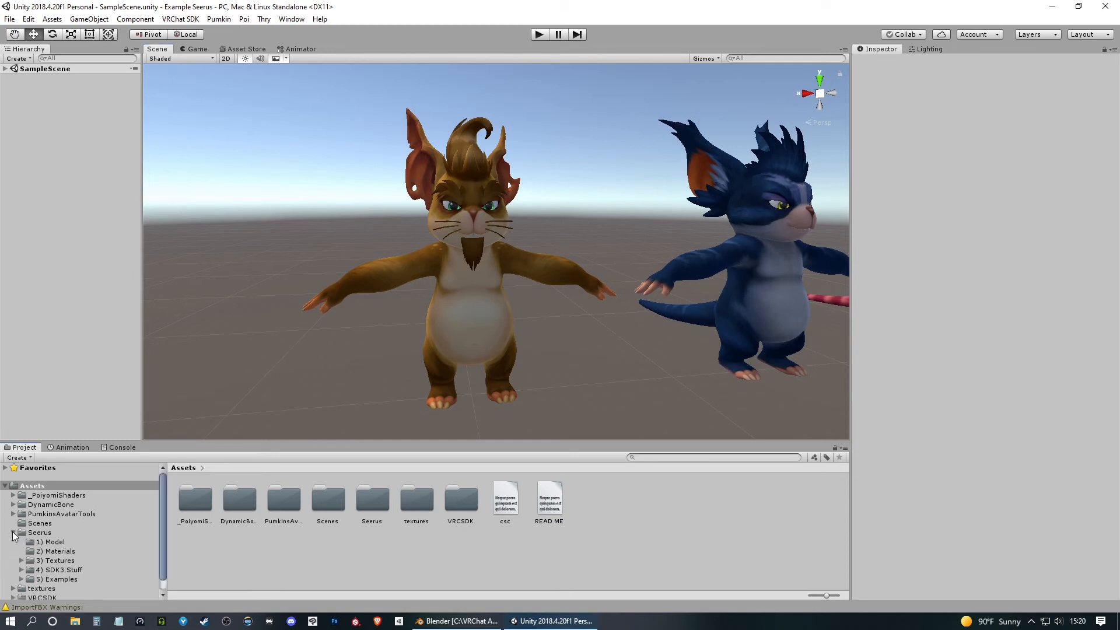
{"action": "left_click", "coordinate": [23, 561]}
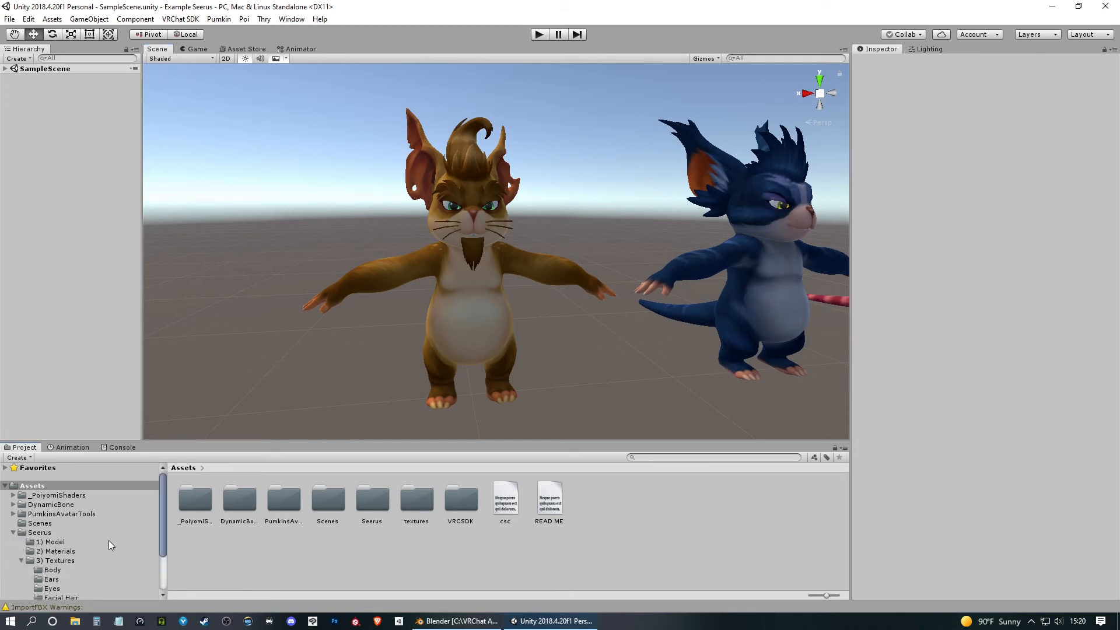
{"action": "scroll", "coordinate": [111, 545], "scroll_direction": "down", "scroll_amount": 3}
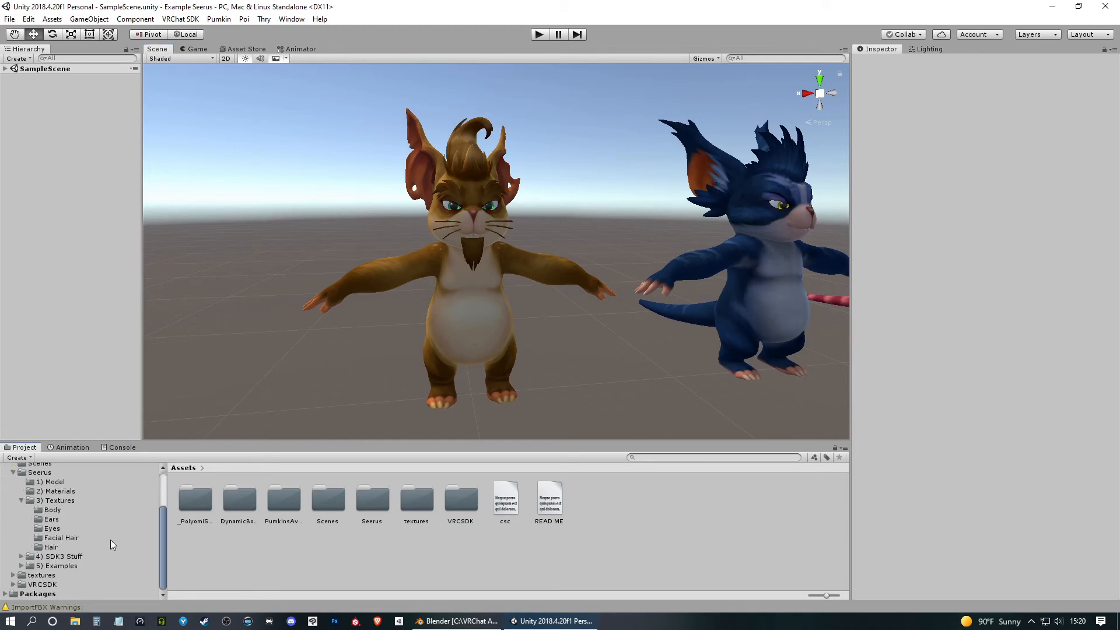
{"action": "left_click", "coordinate": [64, 493]}
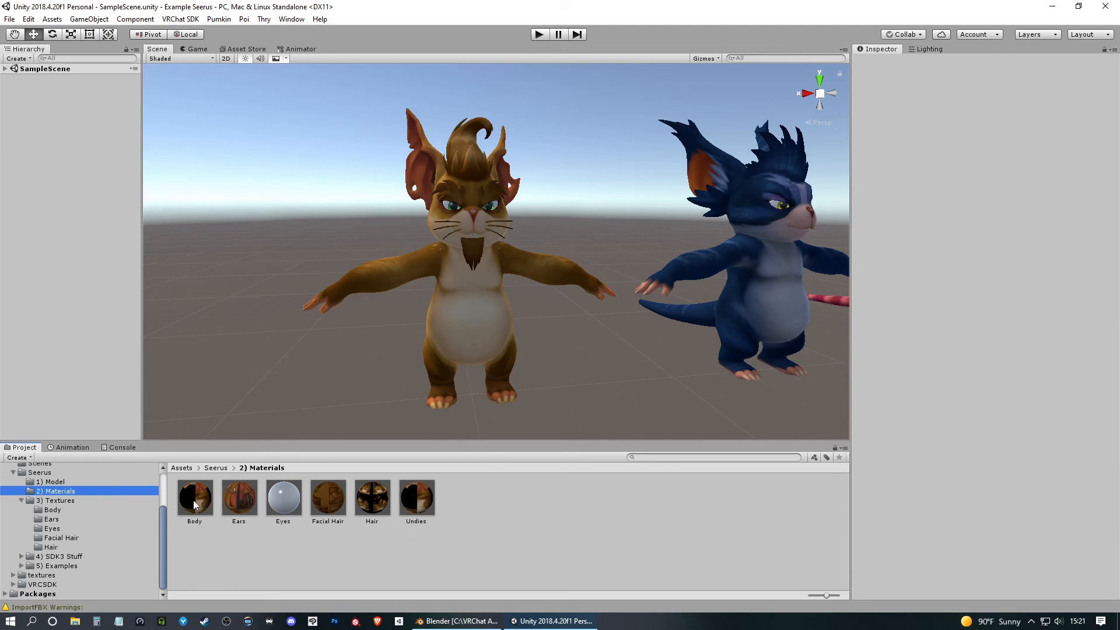
Widen the Inspector and set the Body material's main texture to Chua-Skin -- Seerus Pink.
{"action": "left_click", "coordinate": [239, 505]}
{"action": "left_click", "coordinate": [197, 509]}
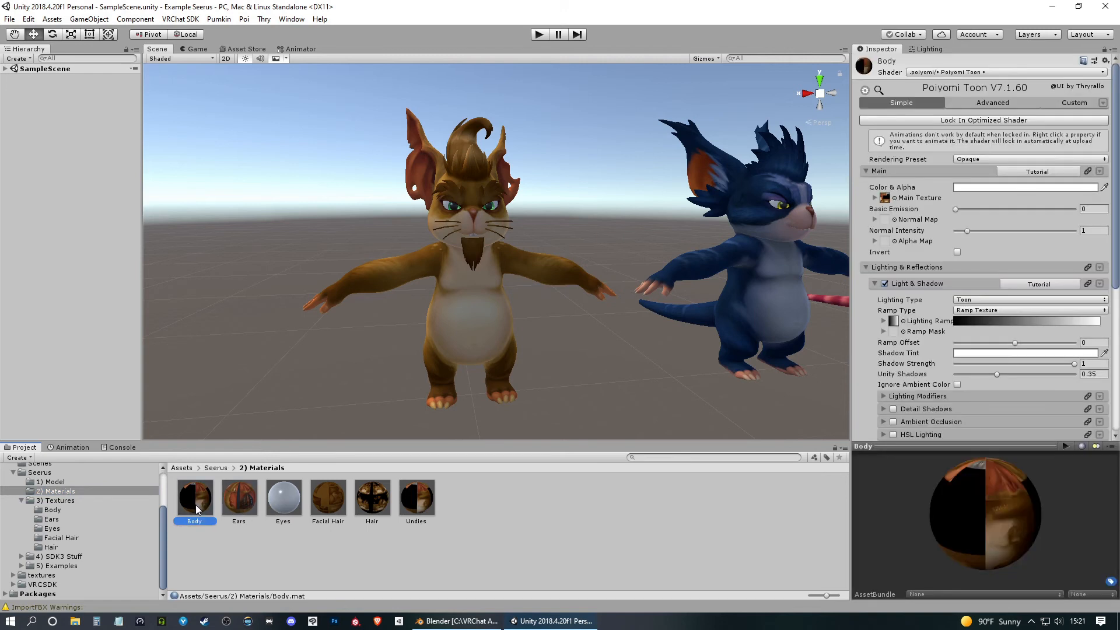
{"action": "left_click_drag", "start_coordinate": [851, 201], "coordinate": [806, 200]}
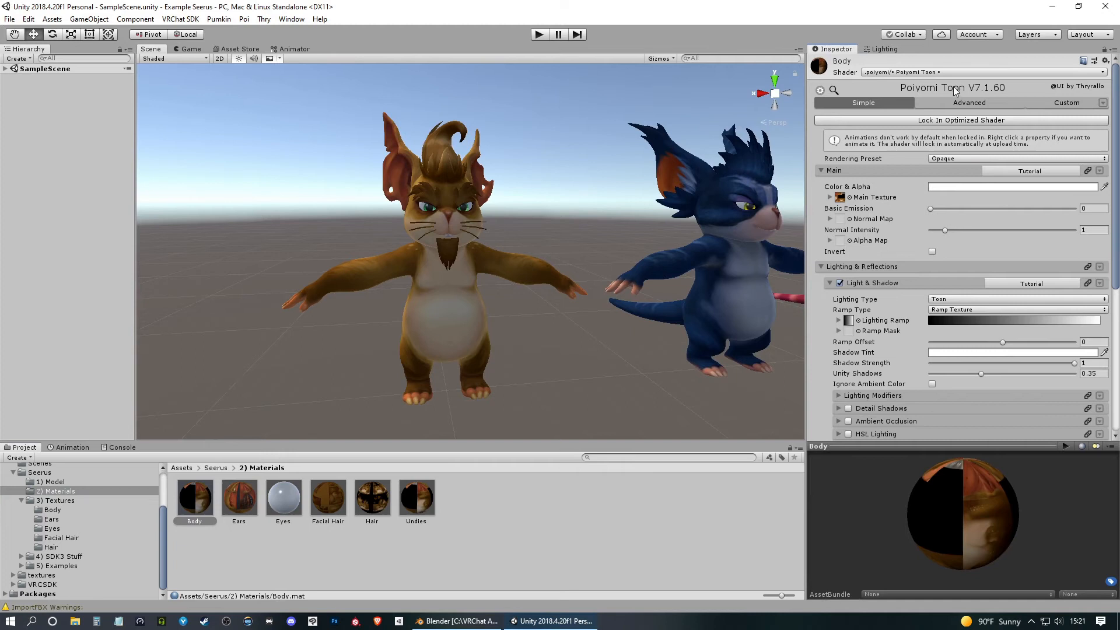
{"action": "left_click", "coordinate": [850, 198]}
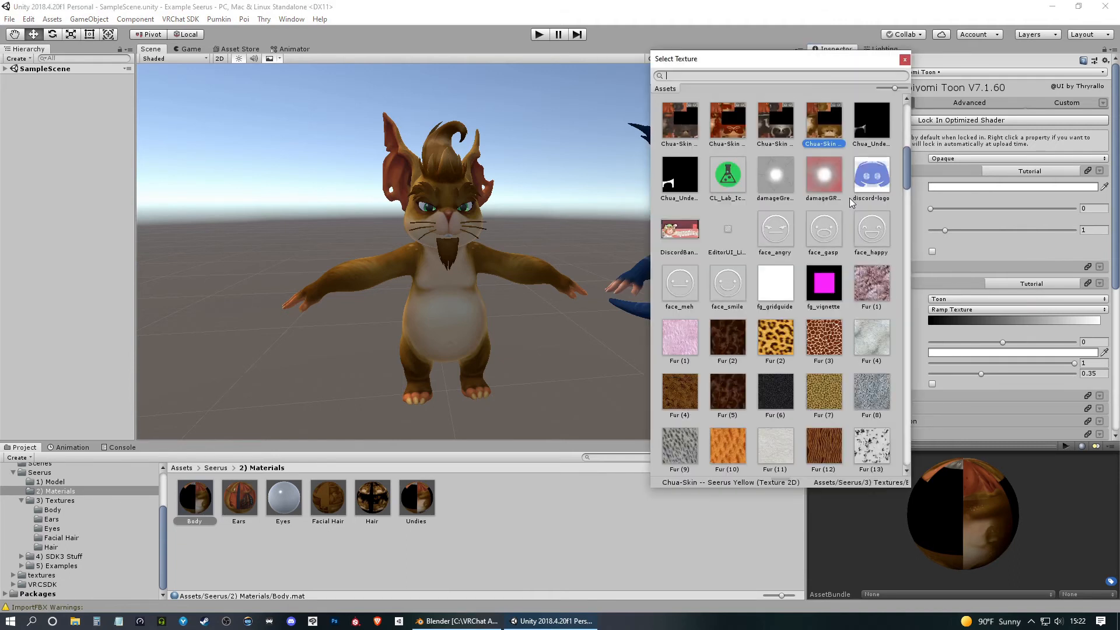
{"action": "left_click_drag", "start_coordinate": [822, 58], "coordinate": [754, 56]}
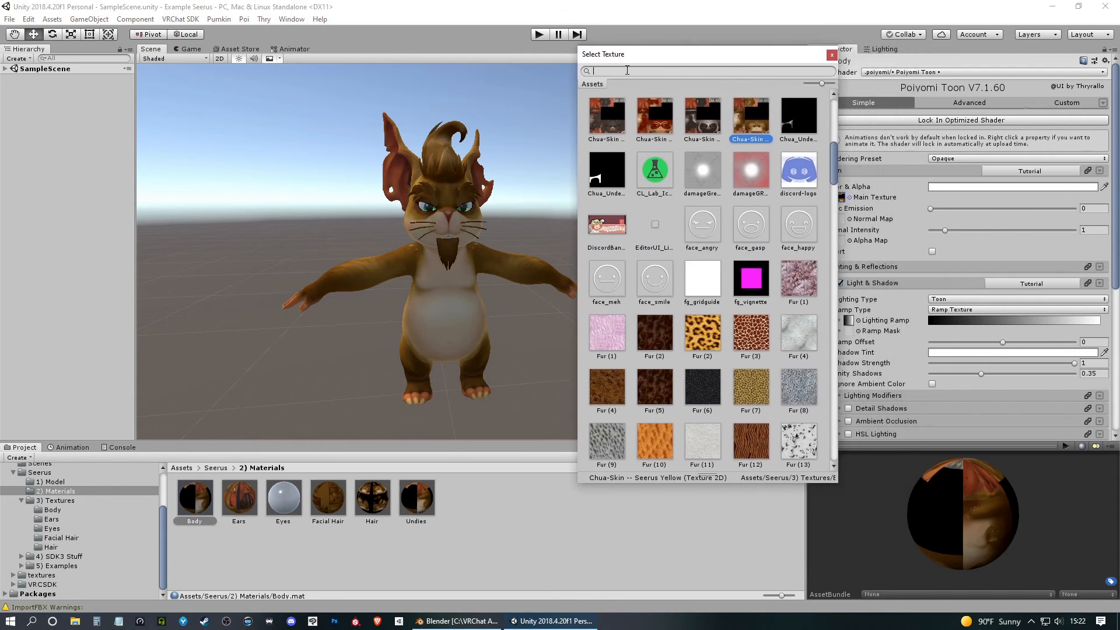
{"action": "scroll", "coordinate": [721, 175], "scroll_direction": "up", "scroll_amount": 3}
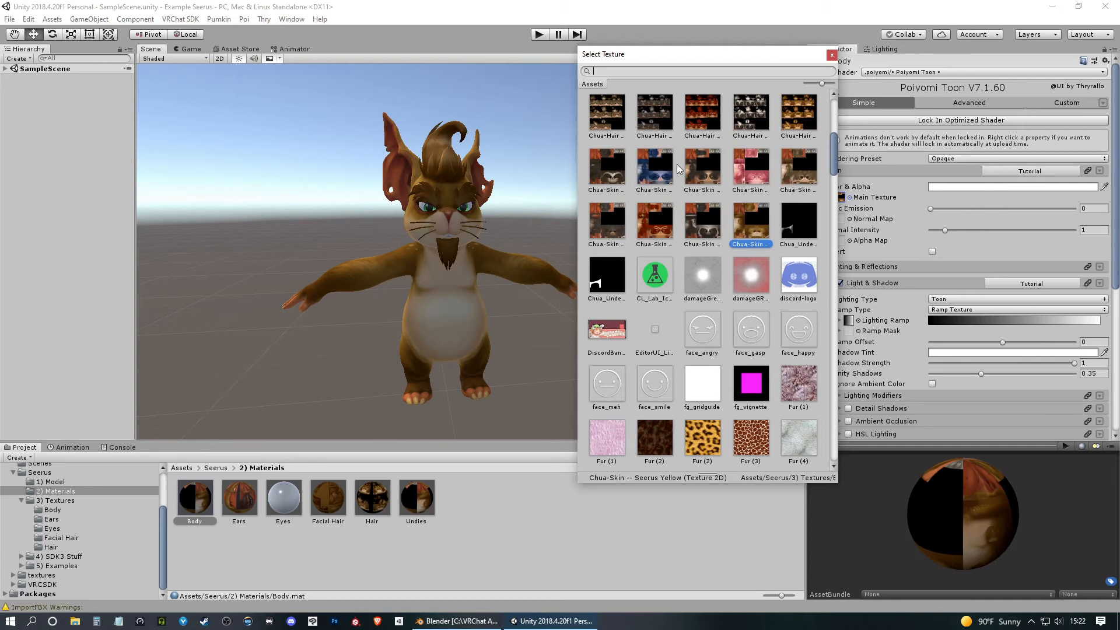
{"action": "left_click", "coordinate": [756, 167]}
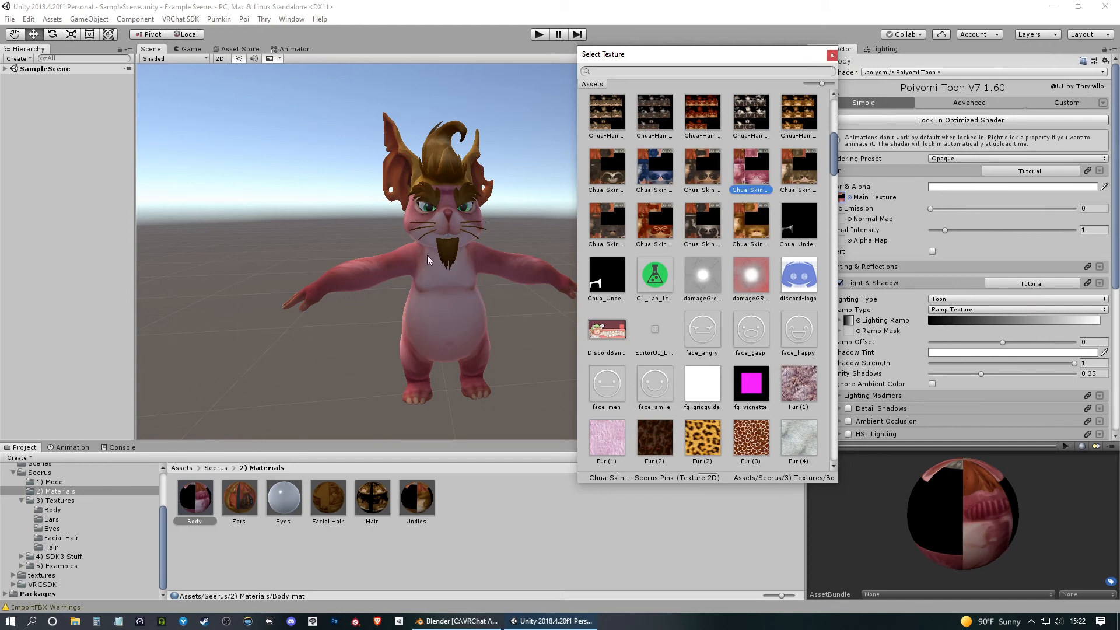
{"action": "left_click", "coordinate": [832, 55]}
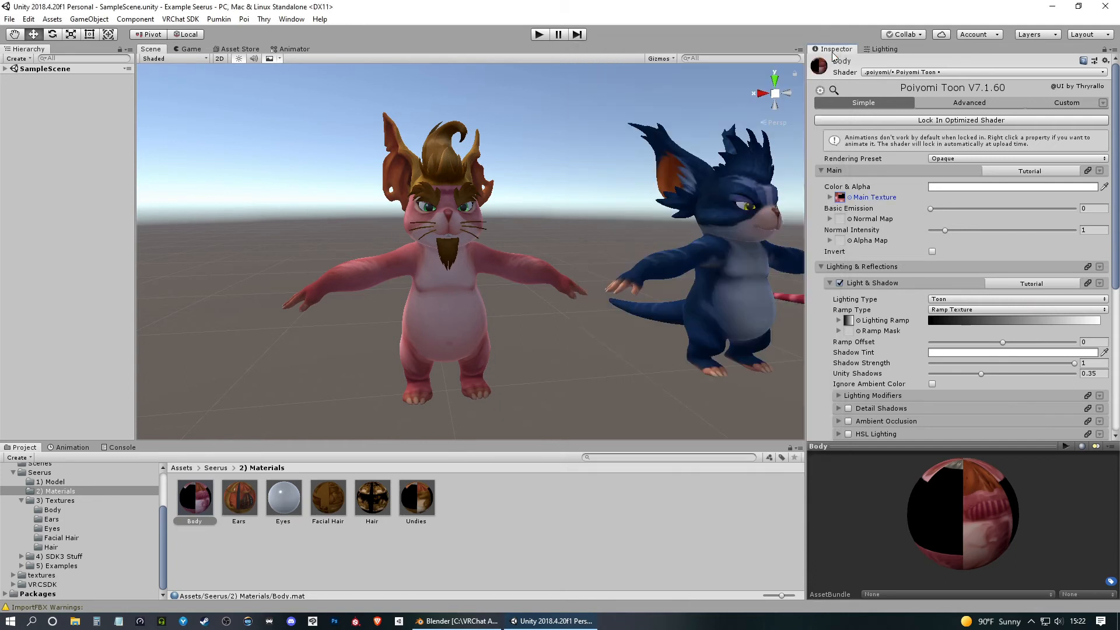
Set the Ears material's main texture to Chua-Ears -- Pink.
{"action": "left_click", "coordinate": [239, 503]}
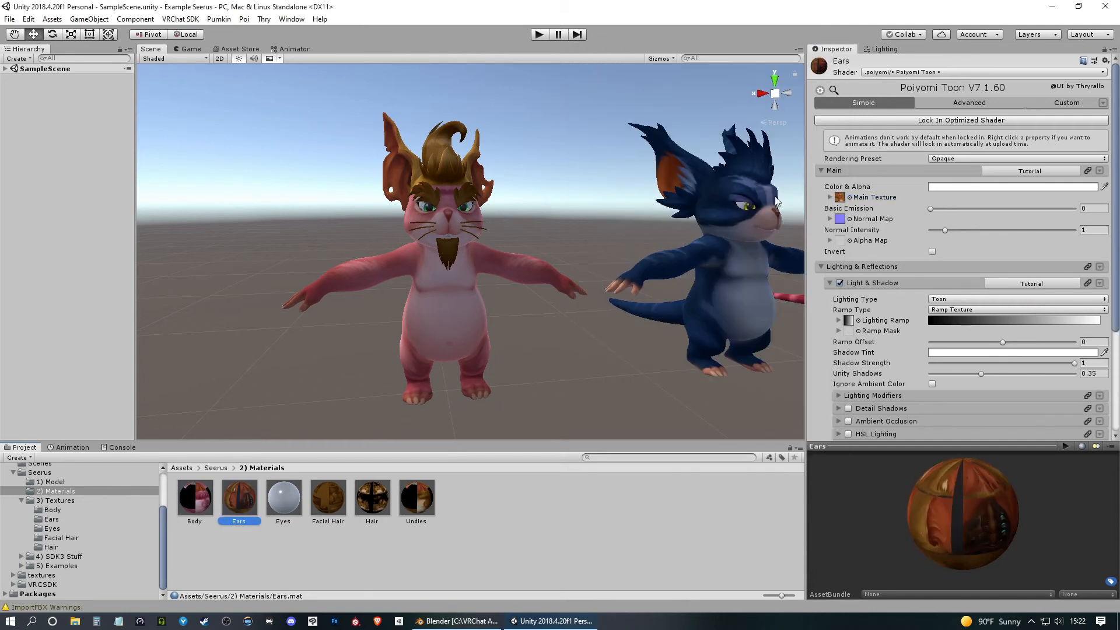
{"action": "left_click", "coordinate": [850, 199]}
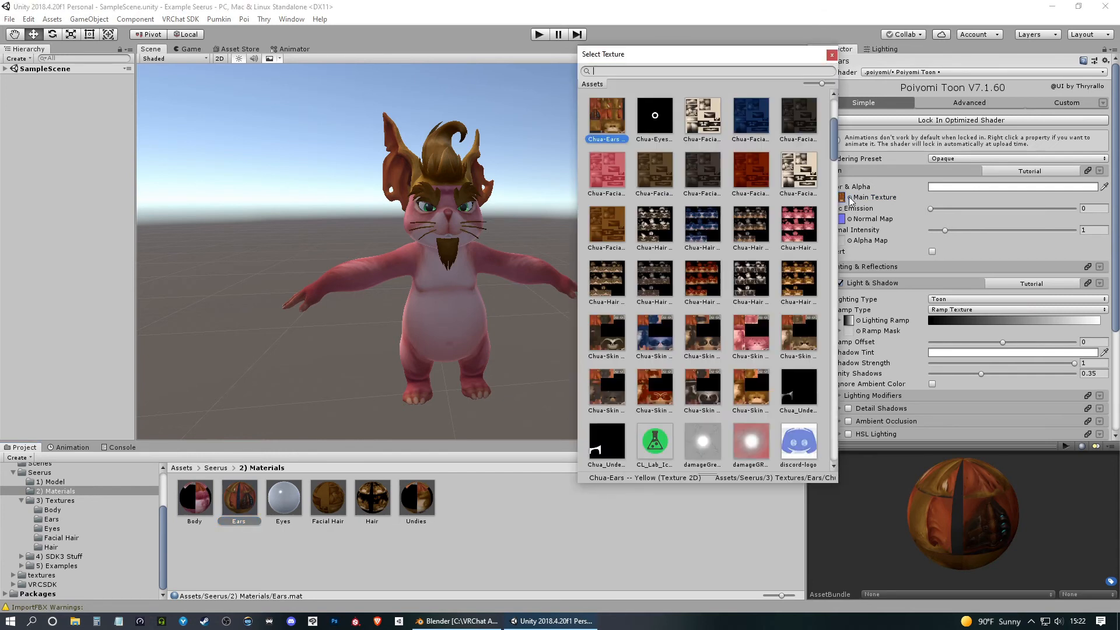
{"action": "left_click", "coordinate": [606, 169]}
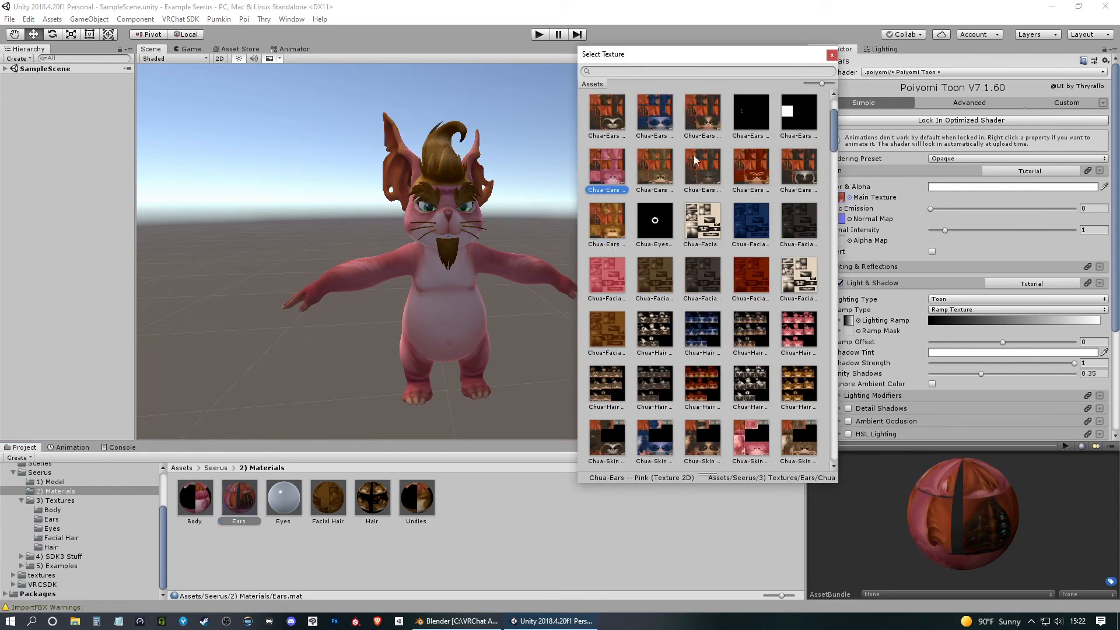
{"action": "left_click", "coordinate": [832, 55]}
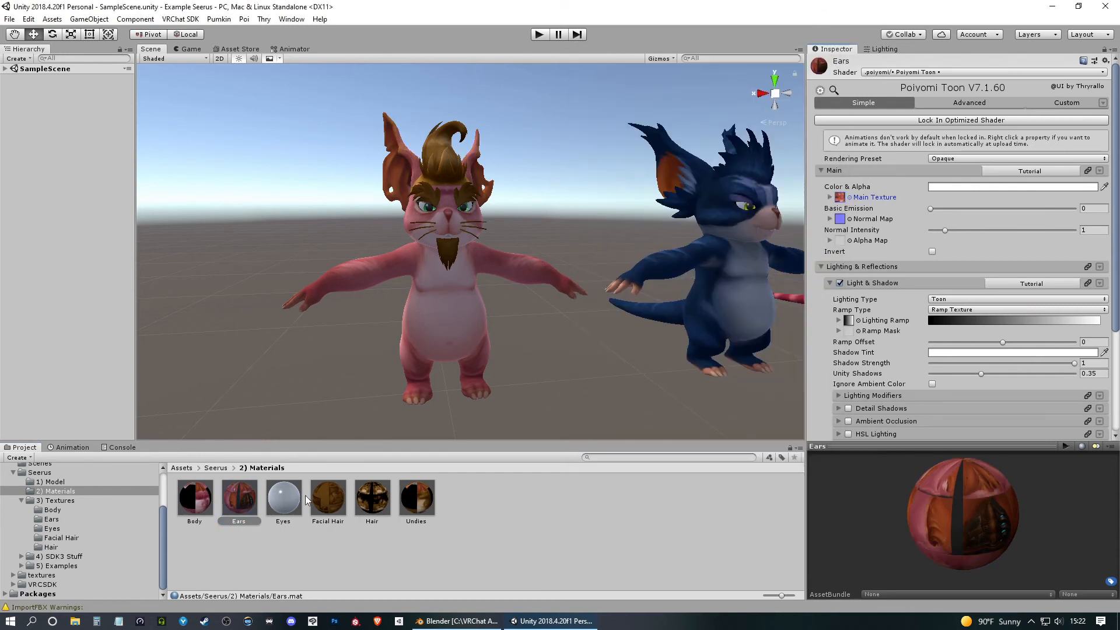
Assign the pink Chua-Facial-Hair texture as the main texture of the Facial Hair material.
{"action": "left_click", "coordinate": [324, 508]}
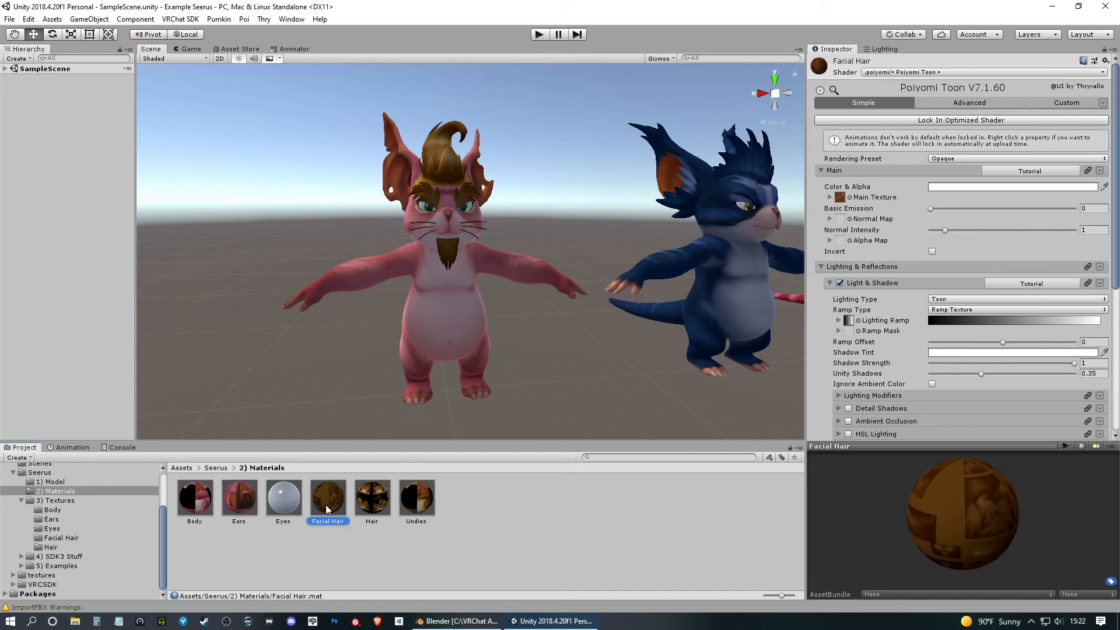
{"action": "left_click", "coordinate": [850, 197]}
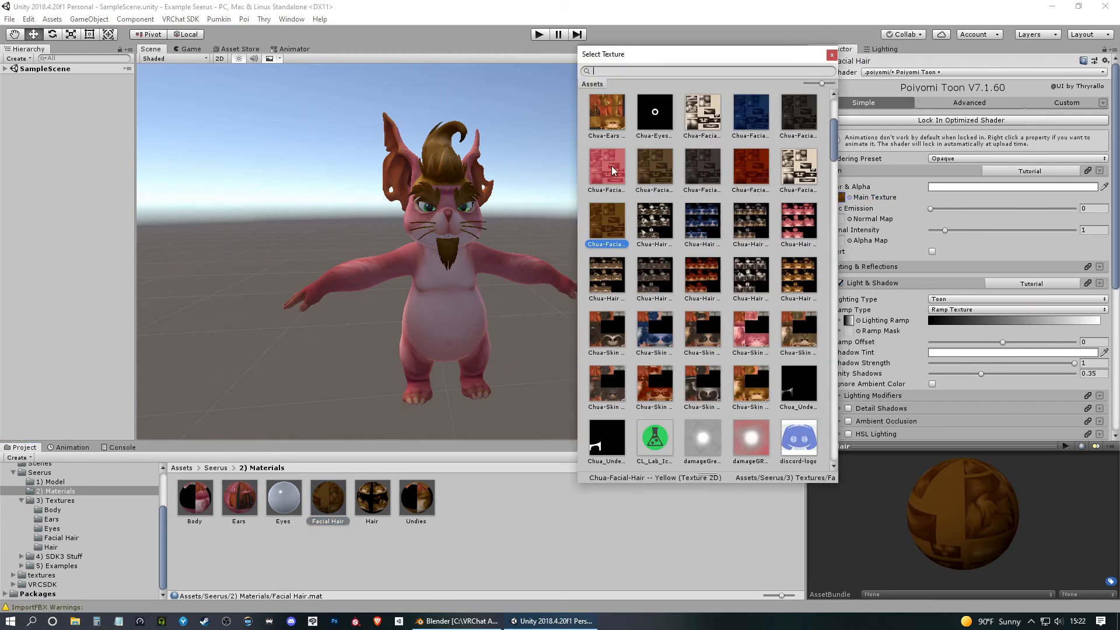
{"action": "left_click", "coordinate": [613, 170]}
{"action": "left_click", "coordinate": [832, 55]}
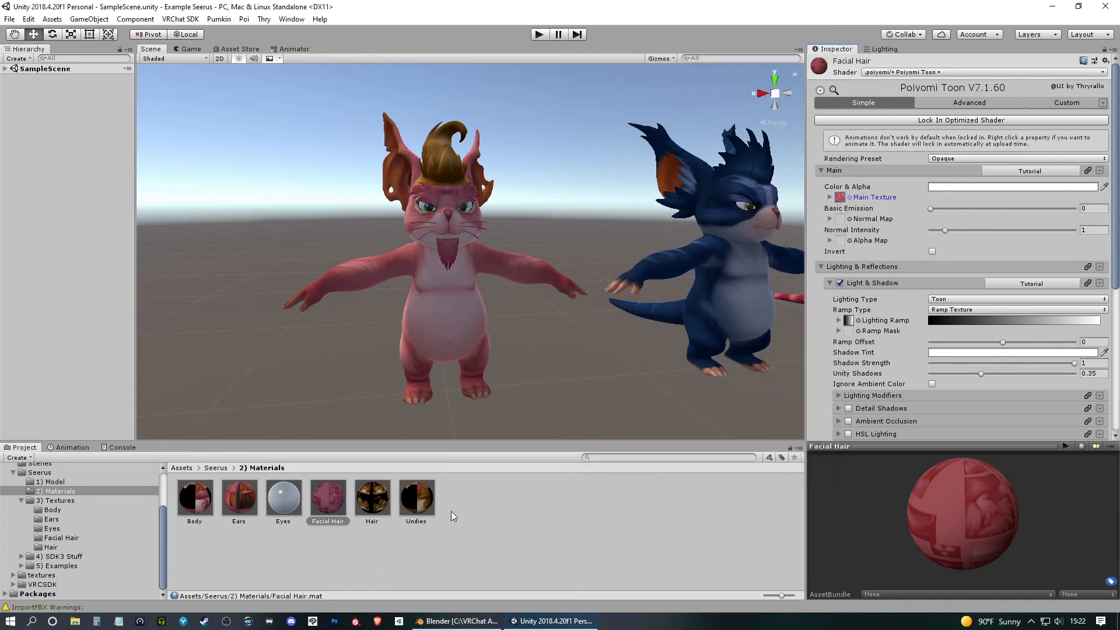
Assign the pink Chua-Hair texture as the main texture of the Hair material.
{"action": "left_click", "coordinate": [373, 504]}
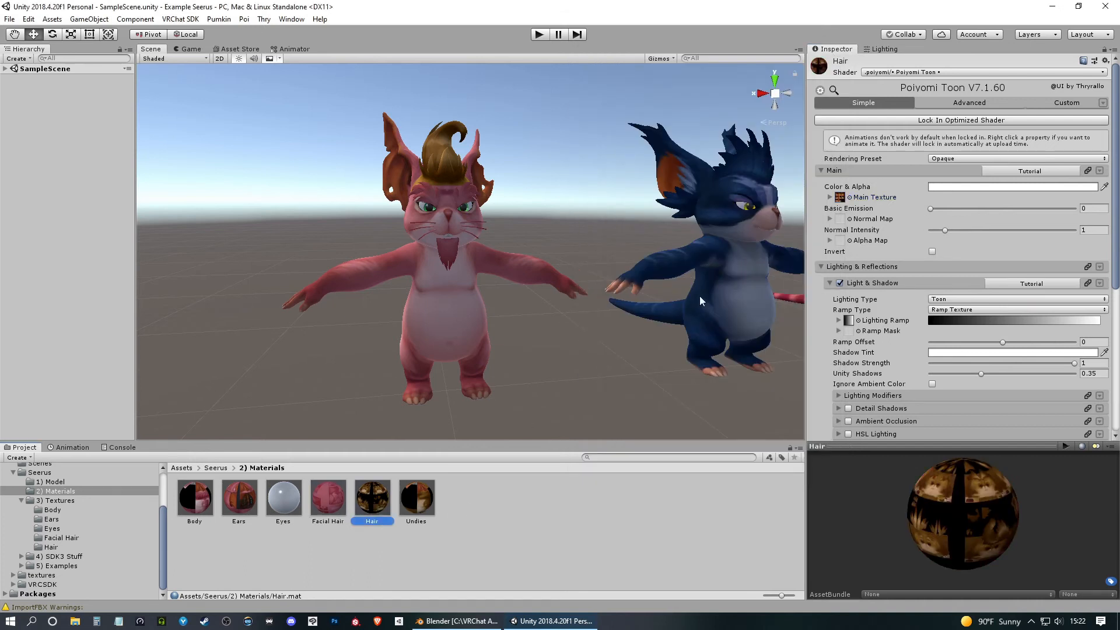
{"action": "left_click", "coordinate": [849, 197]}
{"action": "left_click", "coordinate": [796, 177]}
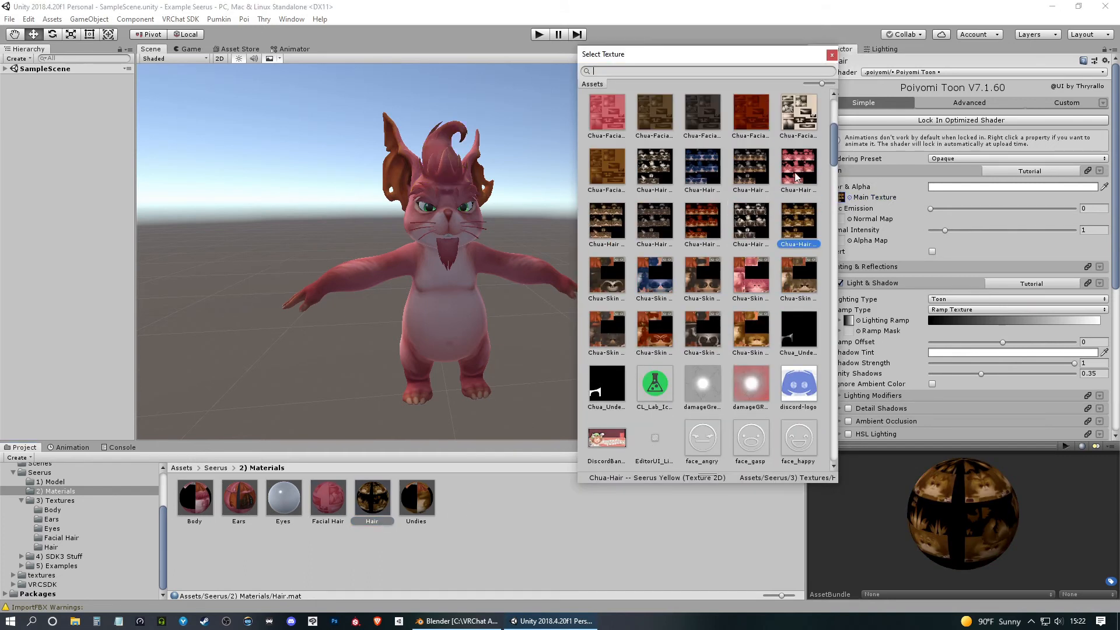
{"action": "left_click", "coordinate": [832, 55]}
Set the Undies material's main texture to Chua-Skin -- Seerus Pink.
{"action": "left_click", "coordinate": [434, 495]}
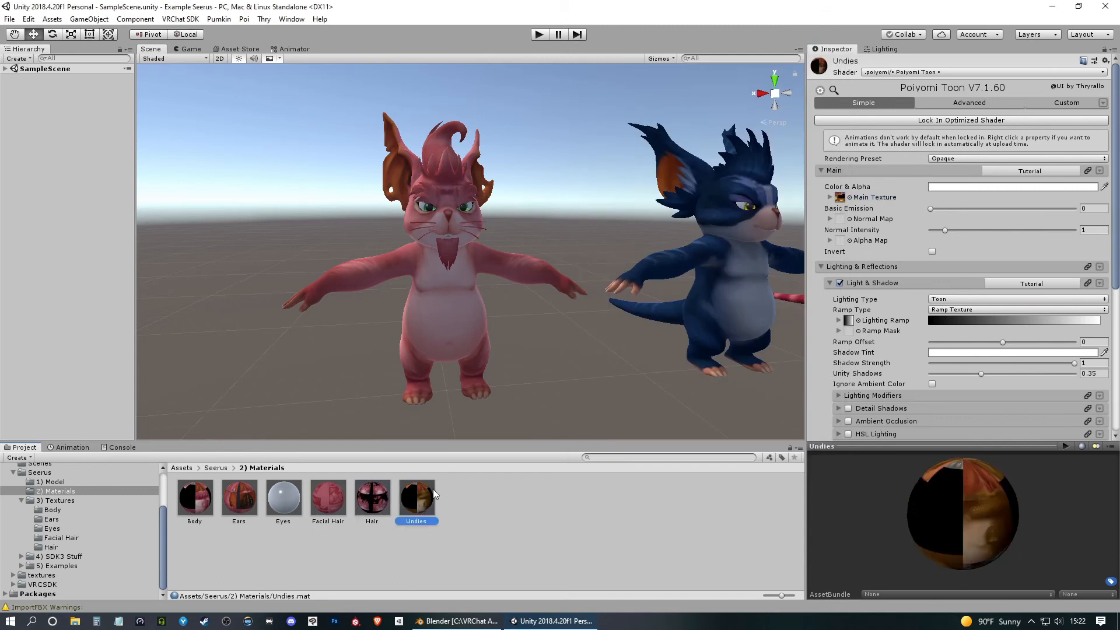
{"action": "left_click", "coordinate": [851, 198]}
{"action": "scroll", "coordinate": [750, 213], "scroll_direction": "up", "scroll_amount": 4}
{"action": "left_click", "coordinate": [753, 211]}
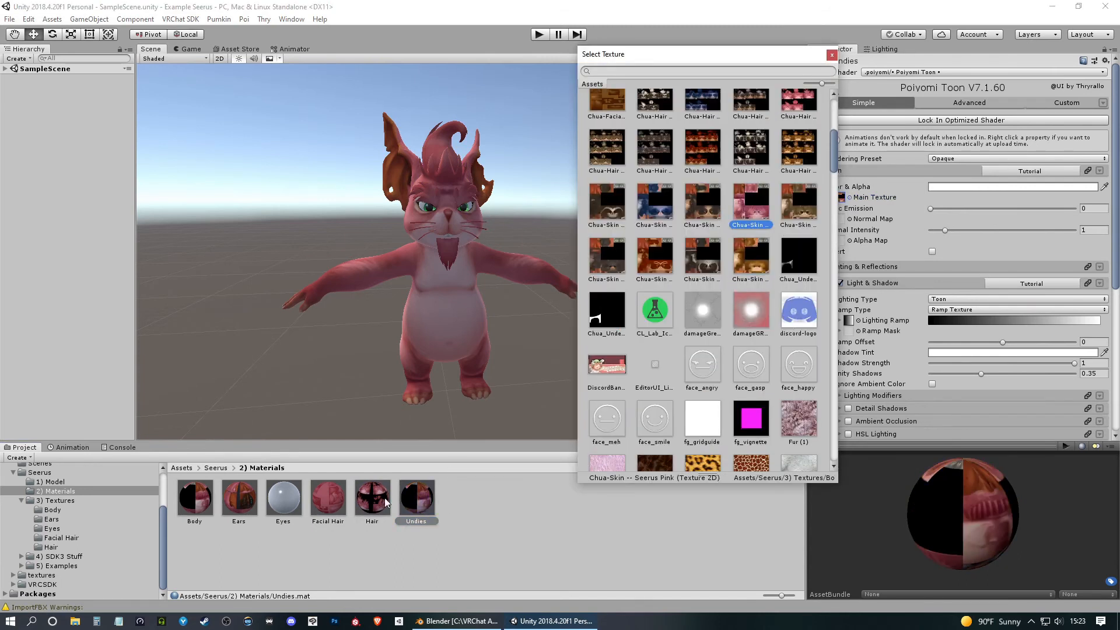
{"action": "left_click", "coordinate": [831, 56]}
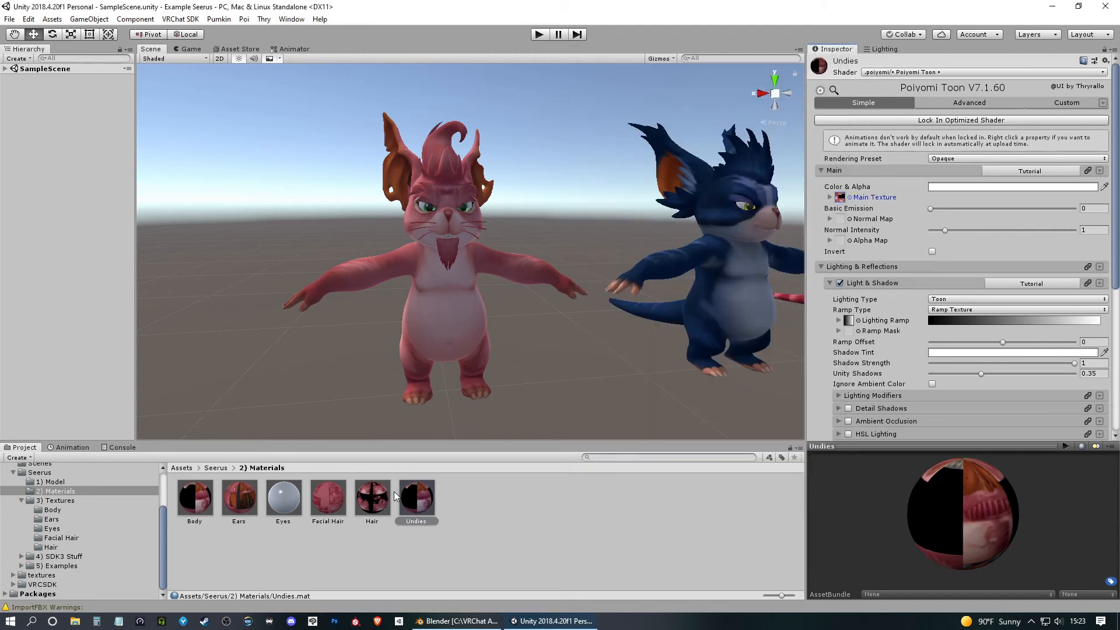
Examine the pink avatar's recoloured body, ears and hair from several angles in the scene.
{"action": "mouse_move", "coordinate": [558, 310]}
{"action": "middle_mouse_down"}
{"action": "mouse_move", "coordinate": [585, 303]}
{"action": "mouse_move", "coordinate": [571, 301]}
{"action": "middle_mouse_up"}
{"action": "right_click_drag", "start_coordinate": [571, 301], "coordinate": [509, 325]}
{"action": "middle_click_drag", "start_coordinate": [509, 325], "coordinate": [411, 310]}
{"action": "right_click_drag", "start_coordinate": [410, 310], "coordinate": [481, 301]}
{"action": "middle_click_drag", "start_coordinate": [482, 301], "coordinate": [573, 289]}
{"action": "scroll", "coordinate": [601, 289], "scroll_direction": "down", "scroll_amount": 3}
{"action": "scroll", "coordinate": [568, 303], "scroll_direction": "up", "scroll_amount": 3}
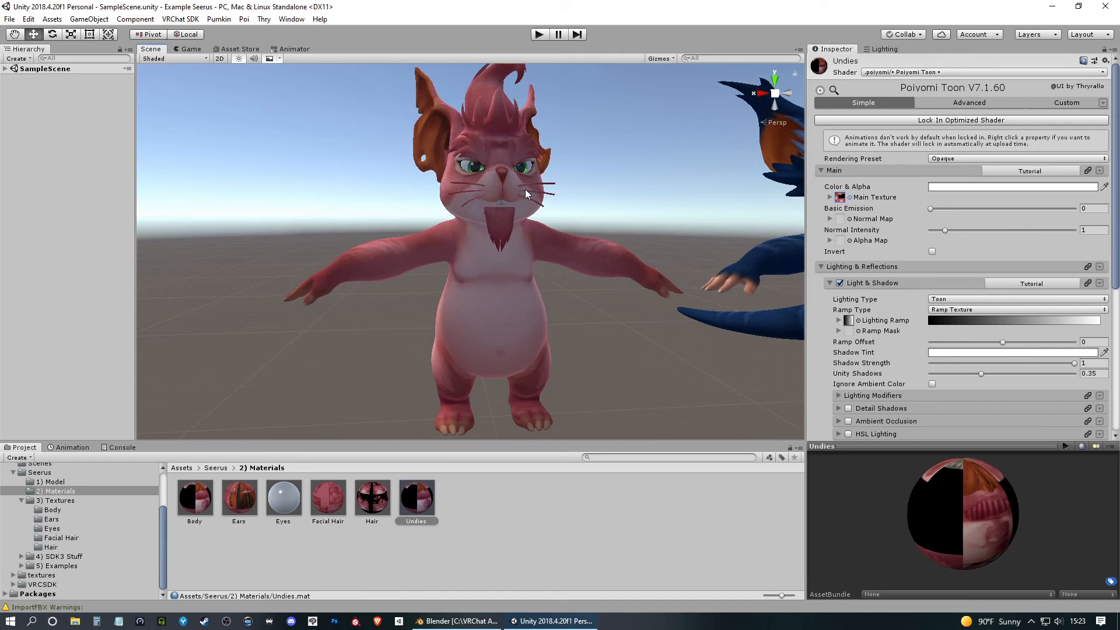
Try Chua Eyes -- Seerus Spooky as the Eyes material's main texture and restore Chua Eyes -- Seerus Regular.
{"action": "left_click", "coordinate": [283, 498]}
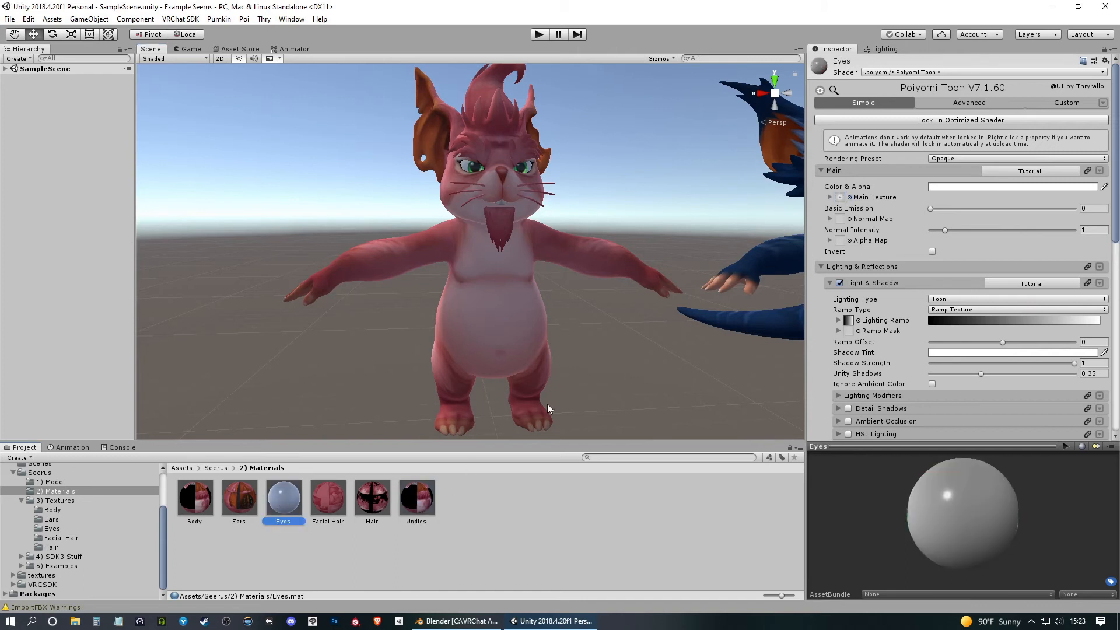
{"action": "scroll", "coordinate": [600, 243], "scroll_direction": "up", "scroll_amount": 5}
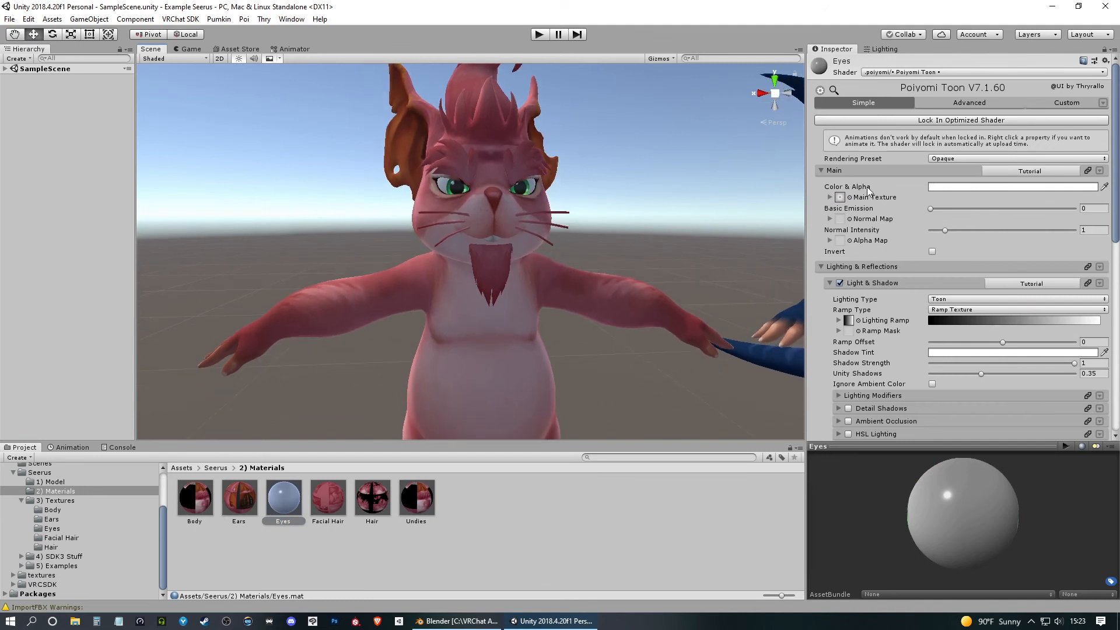
{"action": "left_click", "coordinate": [850, 198]}
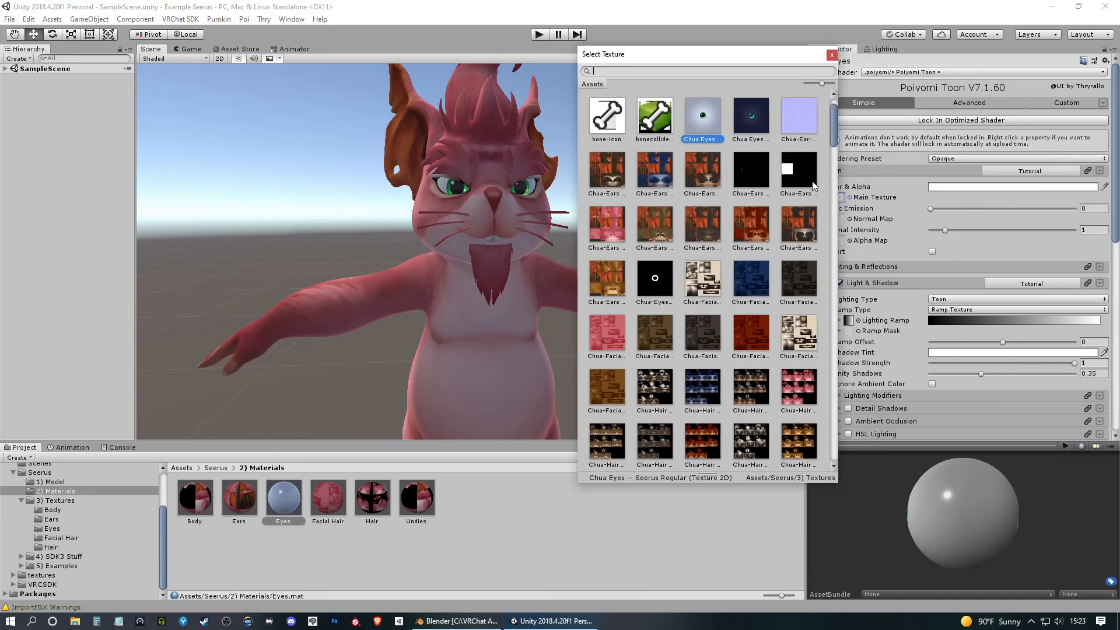
{"action": "left_click", "coordinate": [752, 119]}
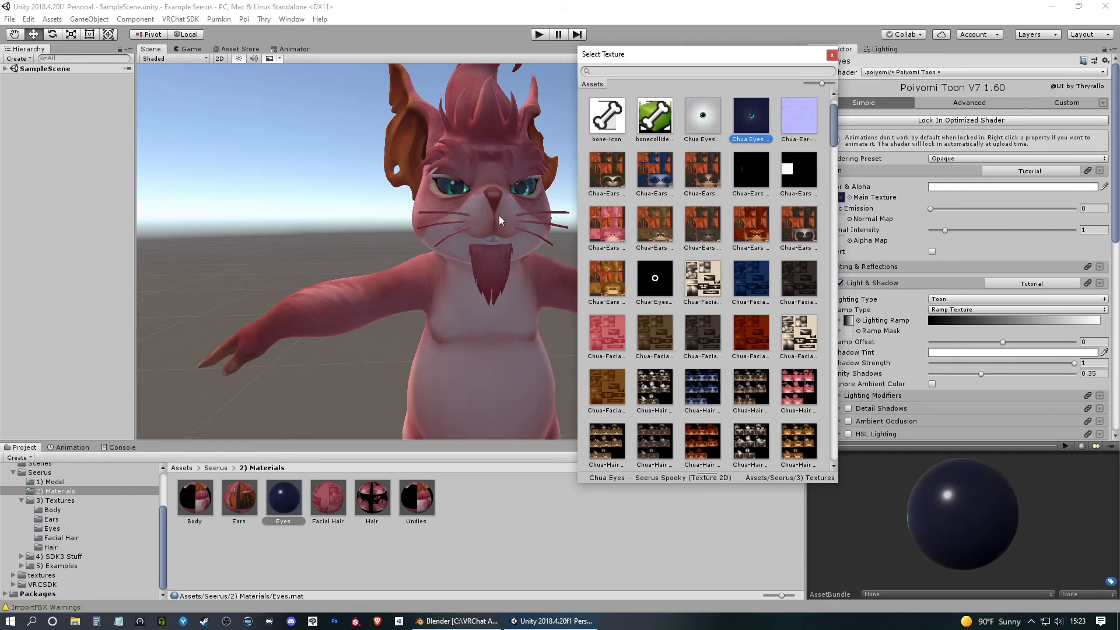
{"action": "left_click", "coordinate": [703, 119]}
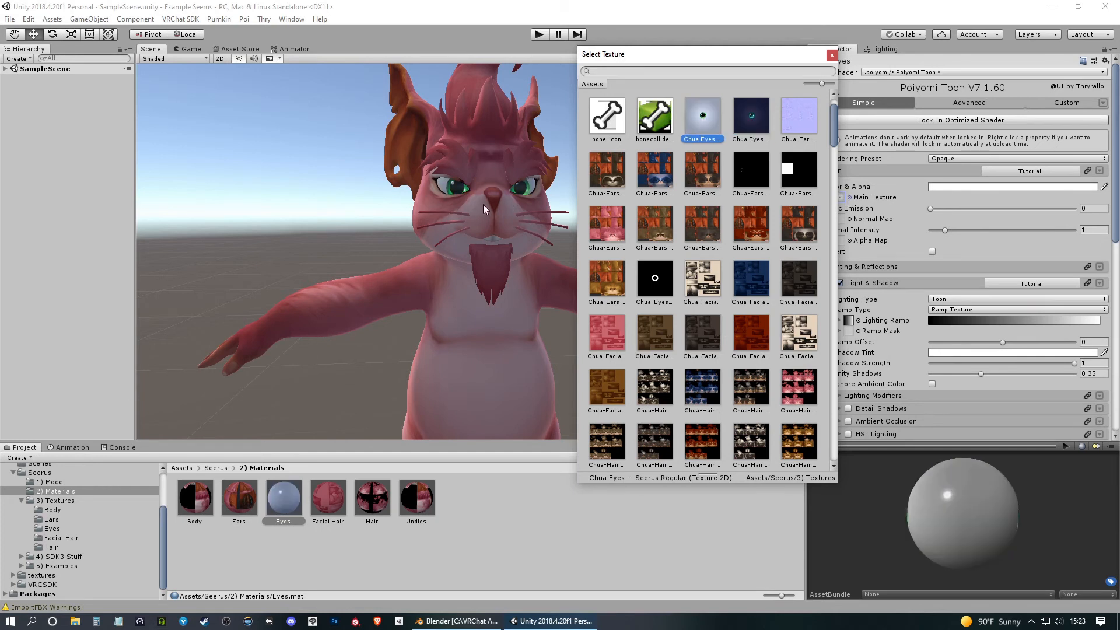
{"action": "left_click", "coordinate": [831, 54]}
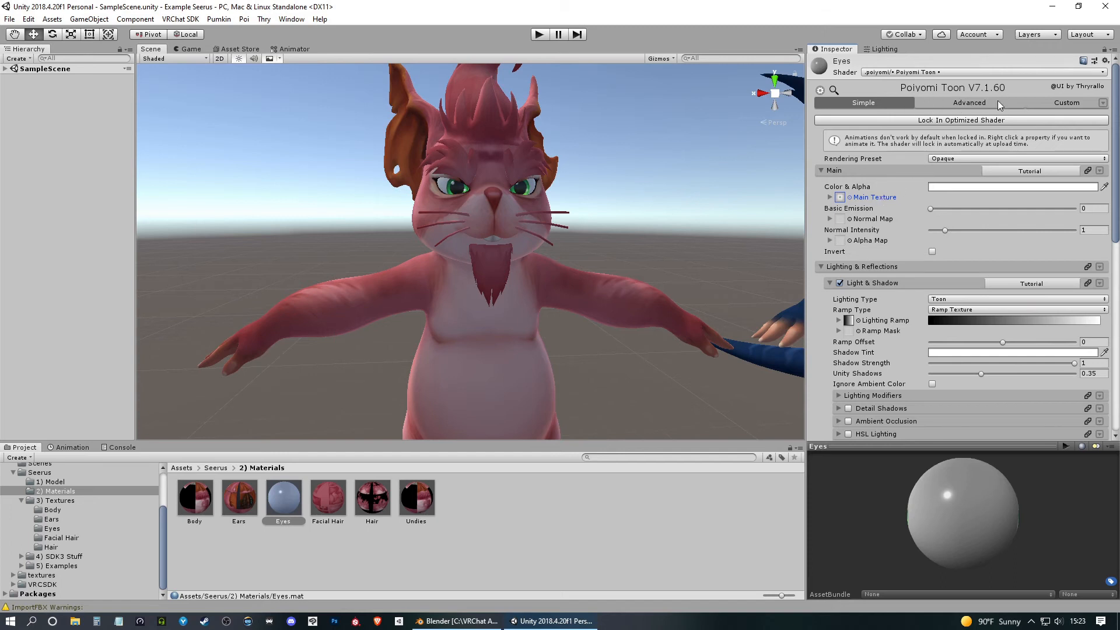
Enable Color Adjust in the Eyes material's advanced shader settings and set Hue Shift to 0.393.
{"action": "left_click", "coordinate": [972, 103]}
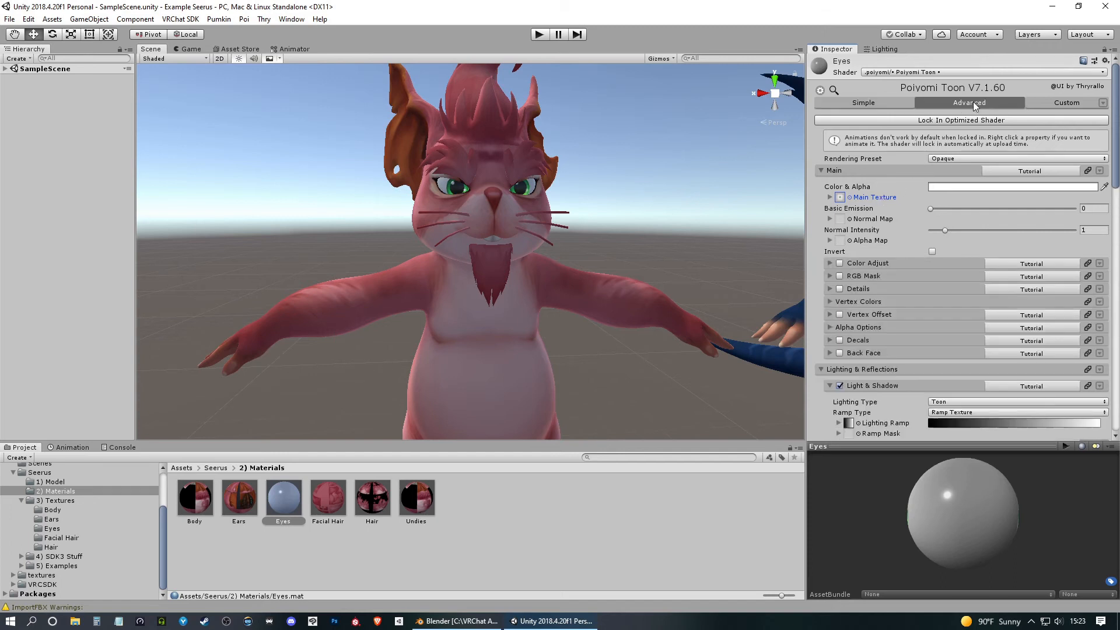
{"action": "left_click", "coordinate": [829, 262]}
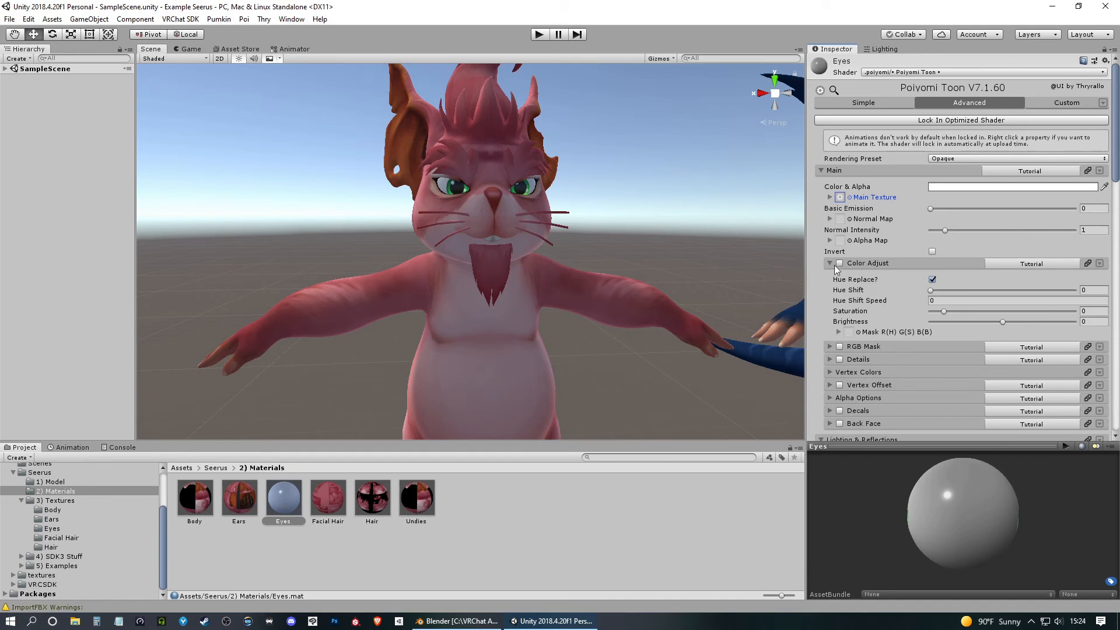
{"action": "left_click", "coordinate": [841, 262]}
{"action": "left_click_drag", "start_coordinate": [930, 290], "coordinate": [987, 284]}
Inspect the eyes' new colour up close and the whole avatar from several angles.
{"action": "mouse_move", "coordinate": [634, 239]}
{"action": "middle_mouse_down"}
{"action": "mouse_move", "coordinate": [607, 245]}
{"action": "mouse_move", "coordinate": [633, 245]}
{"action": "middle_mouse_up"}
{"action": "scroll", "coordinate": [633, 245], "scroll_direction": "up", "scroll_amount": 4}
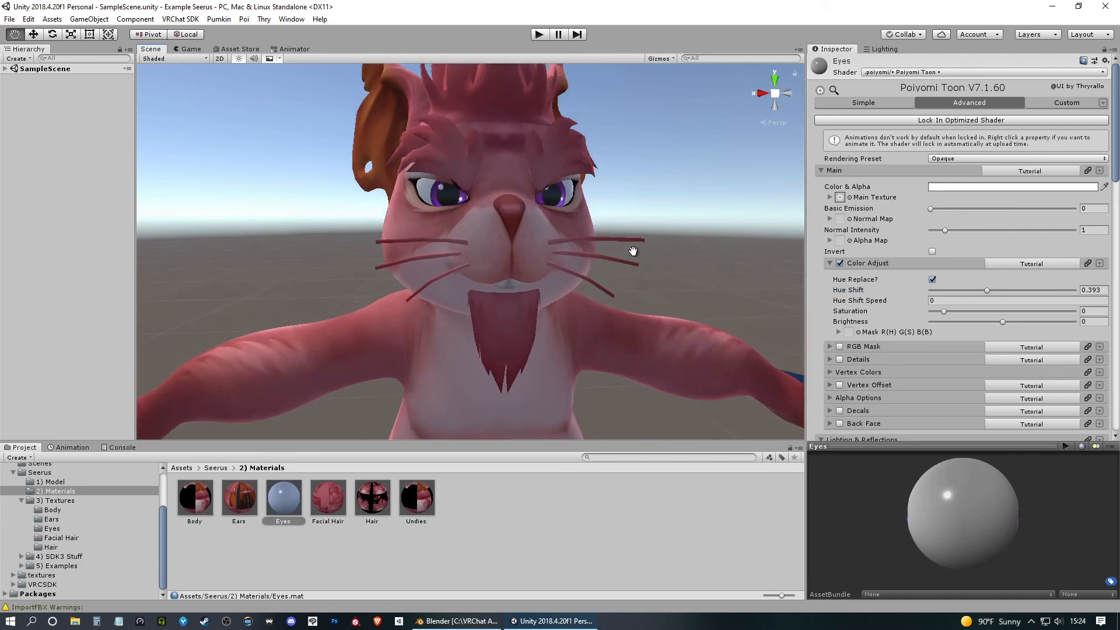
{"action": "scroll", "coordinate": [634, 257], "scroll_direction": "down", "scroll_amount": 5}
{"action": "mouse_move", "coordinate": [602, 309]}
{"action": "middle_mouse_down"}
{"action": "mouse_move", "coordinate": [607, 282]}
{"action": "mouse_move", "coordinate": [610, 298]}
{"action": "middle_mouse_up"}
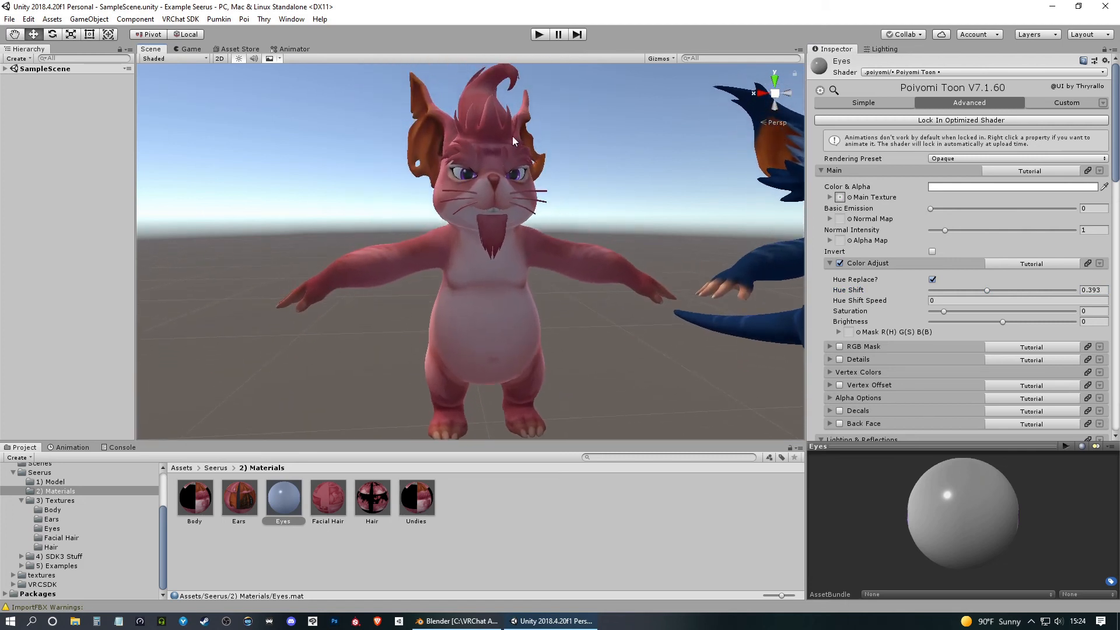
{"action": "right_click_drag", "start_coordinate": [579, 318], "coordinate": [490, 280]}
{"action": "mouse_move", "coordinate": [489, 280]}
{"action": "middle_mouse_down"}
{"action": "mouse_move", "coordinate": [409, 296]}
{"action": "mouse_move", "coordinate": [474, 277]}
{"action": "middle_mouse_up"}
{"action": "right_click_drag", "start_coordinate": [475, 278], "coordinate": [547, 275]}
{"action": "middle_click_drag", "start_coordinate": [547, 276], "coordinate": [597, 273]}
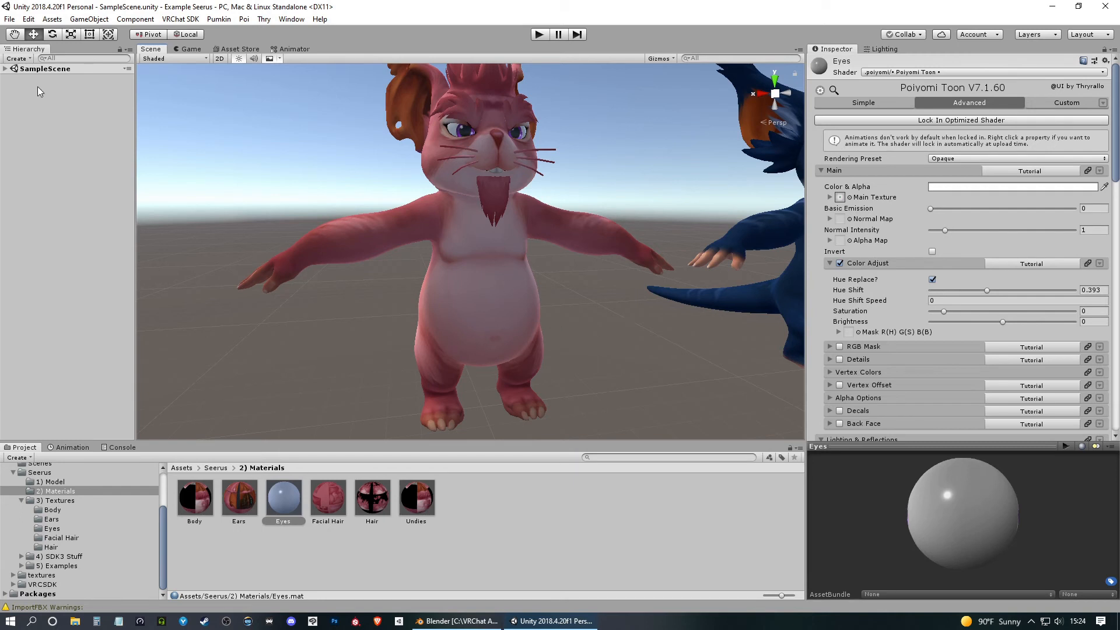
Show the BlendShapes of the pink Seerus avatar's Body mesh and test the vrc.v_AA mouth shape.
{"action": "left_click", "coordinate": [5, 69]}
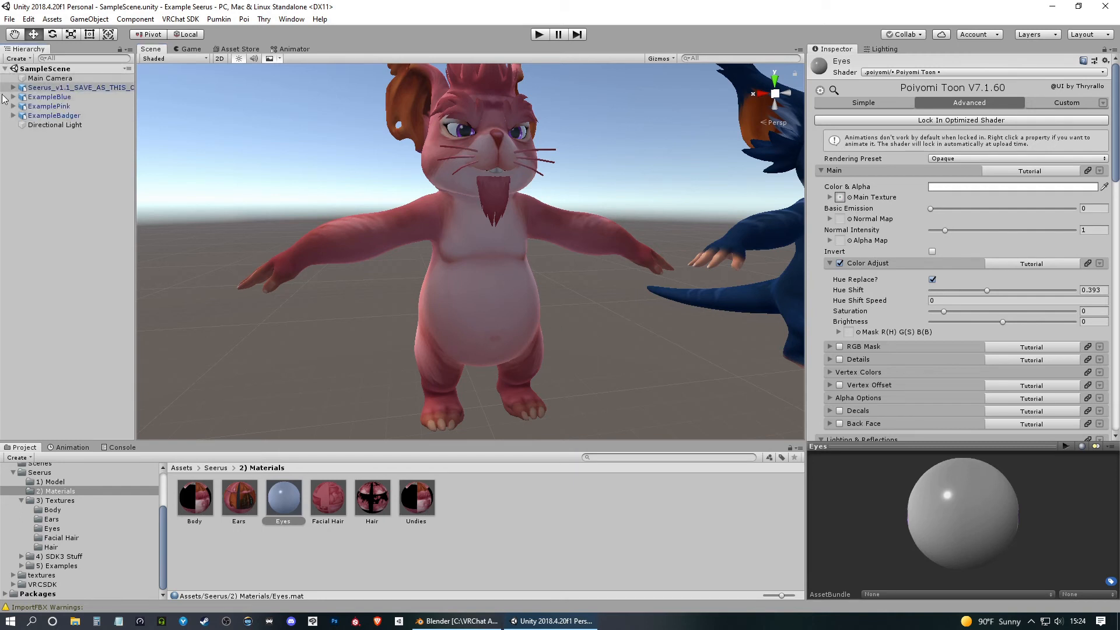
{"action": "left_click", "coordinate": [513, 277]}
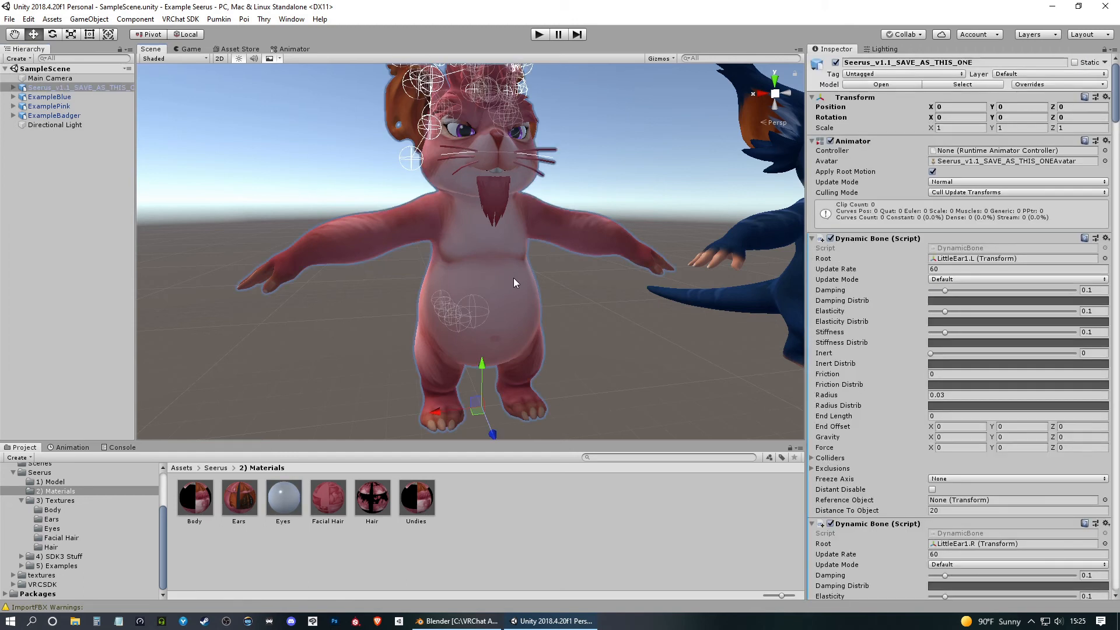
{"action": "left_click", "coordinate": [513, 278]}
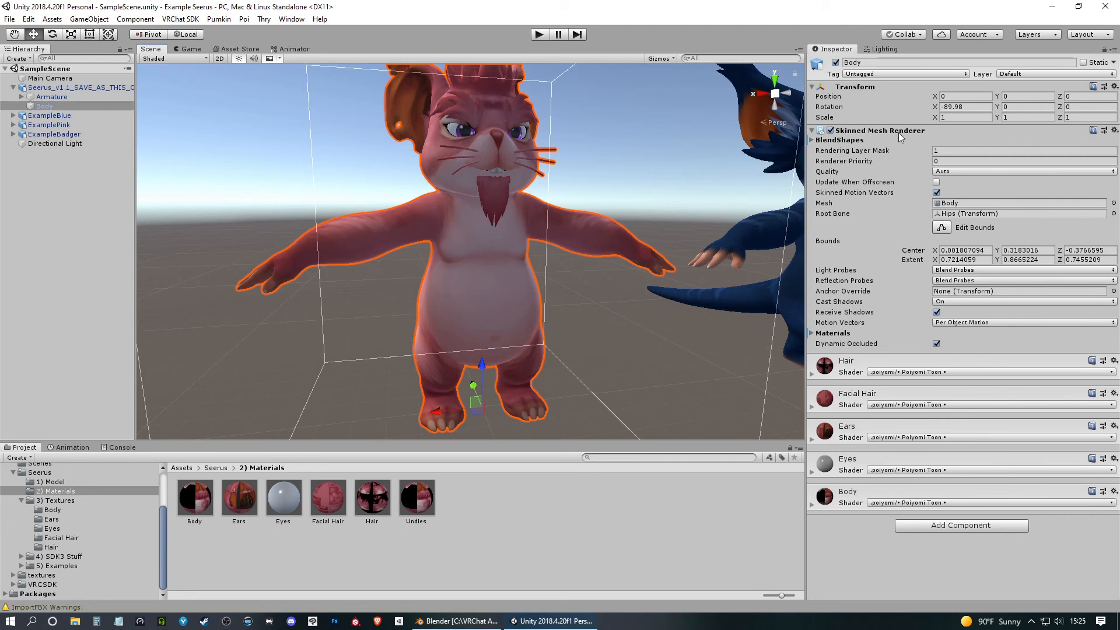
{"action": "left_click", "coordinate": [812, 140]}
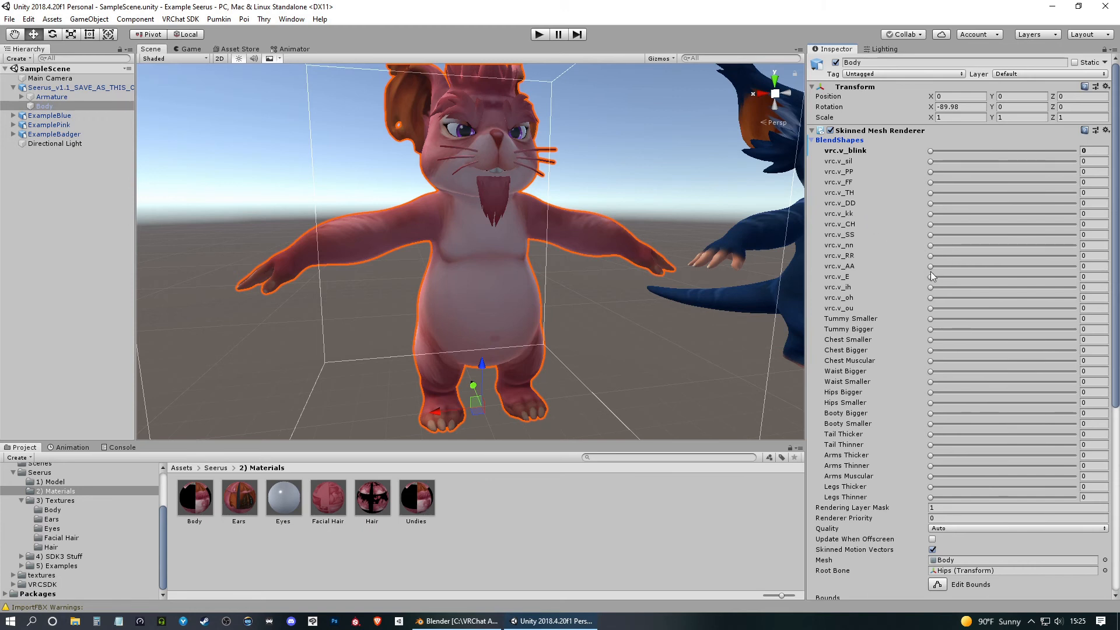
{"action": "left_click_drag", "start_coordinate": [927, 266], "coordinate": [1049, 273]}
{"action": "left_click_drag", "start_coordinate": [943, 267], "coordinate": [1049, 273]}
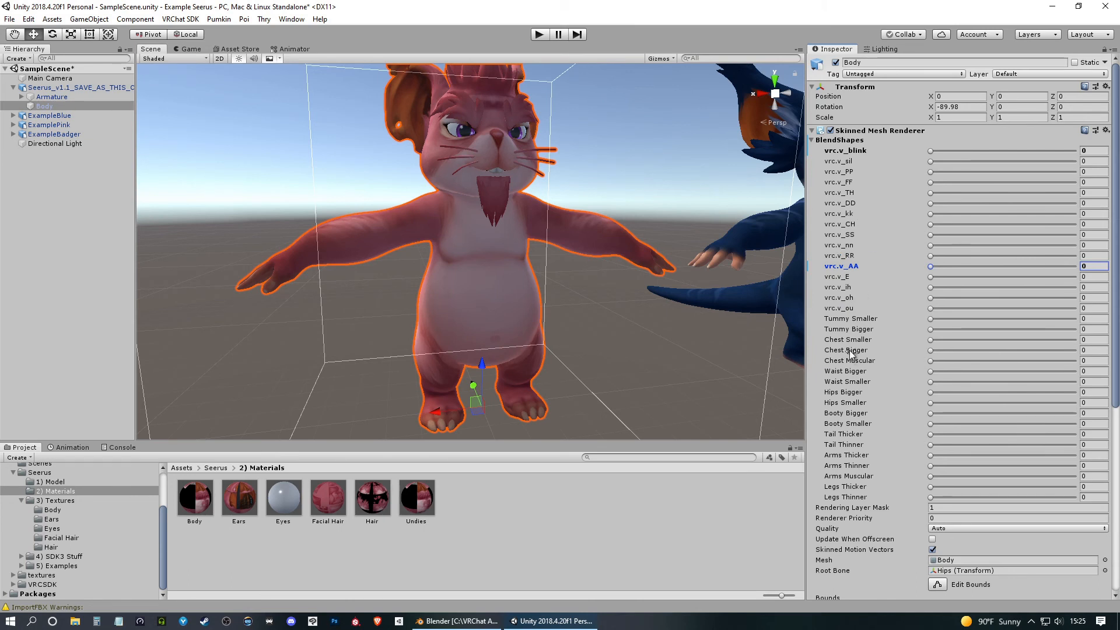
Set the Body mesh's Tummy, Chest, Waist, Hips and Booty Bigger blend shapes to 100.
{"action": "scroll", "coordinate": [856, 338], "scroll_direction": "down", "scroll_amount": 3}
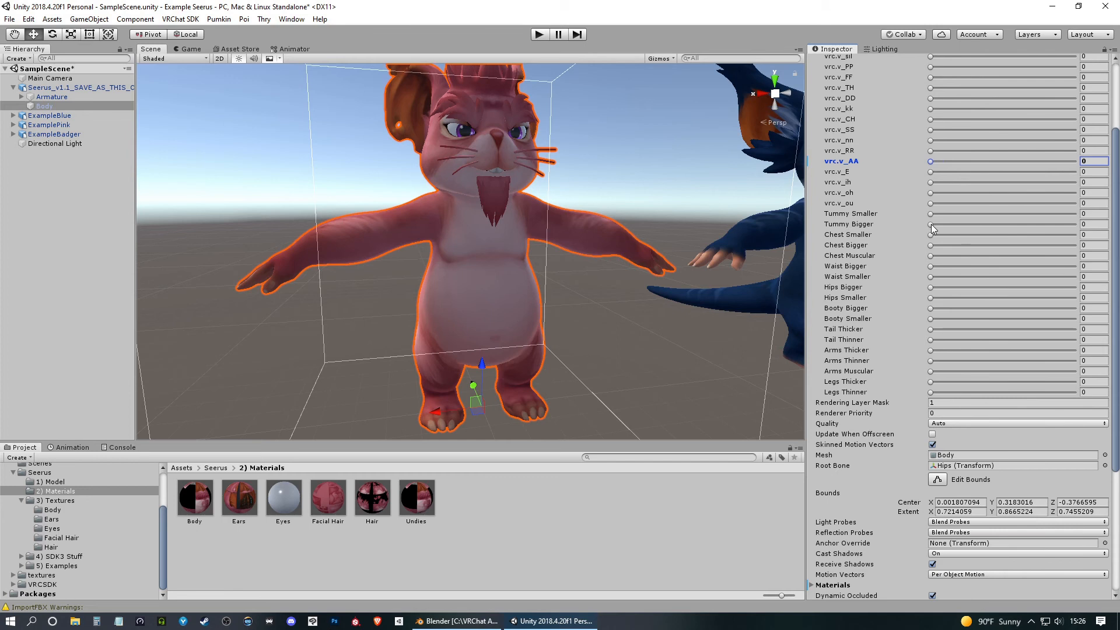
{"action": "left_click_drag", "start_coordinate": [931, 225], "coordinate": [1085, 227]}
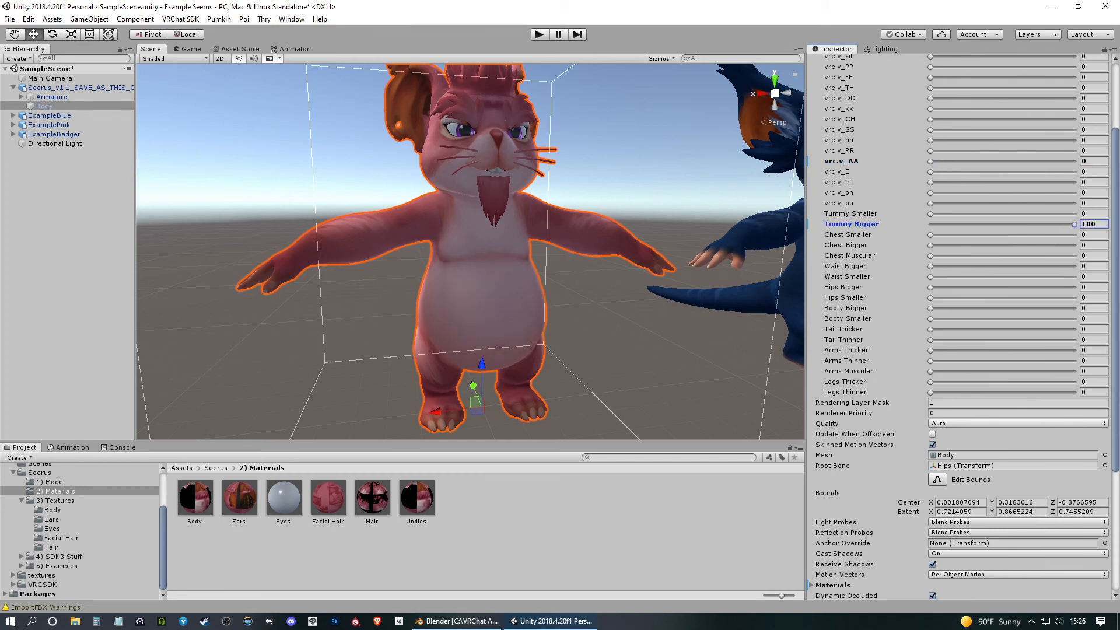
{"action": "left_click_drag", "start_coordinate": [932, 246], "coordinate": [1079, 245]}
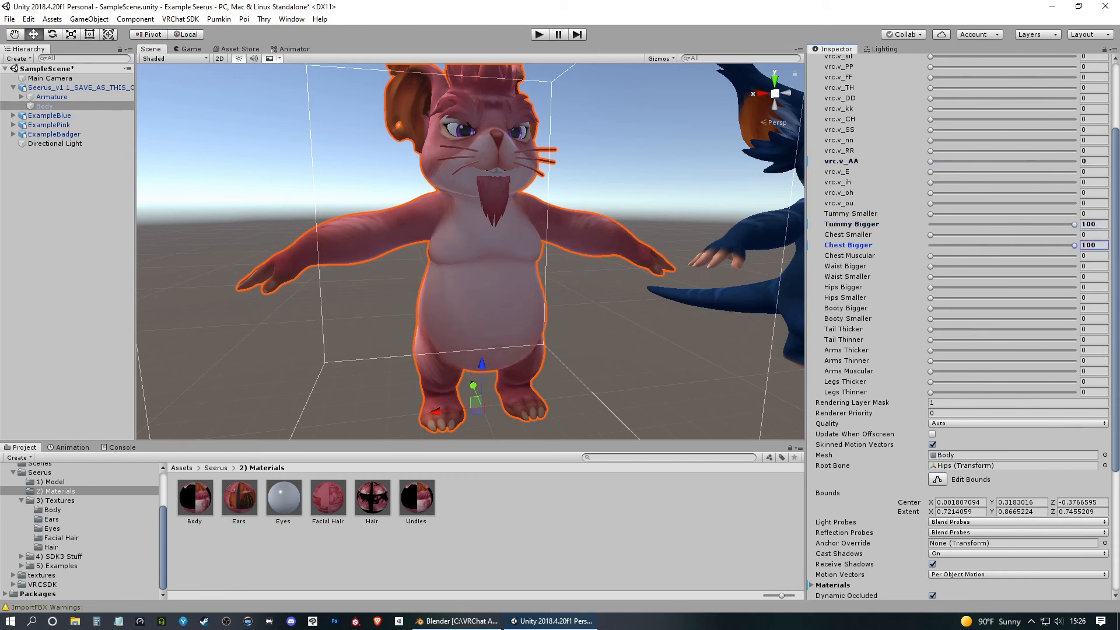
{"action": "left_click_drag", "start_coordinate": [932, 266], "coordinate": [1085, 269]}
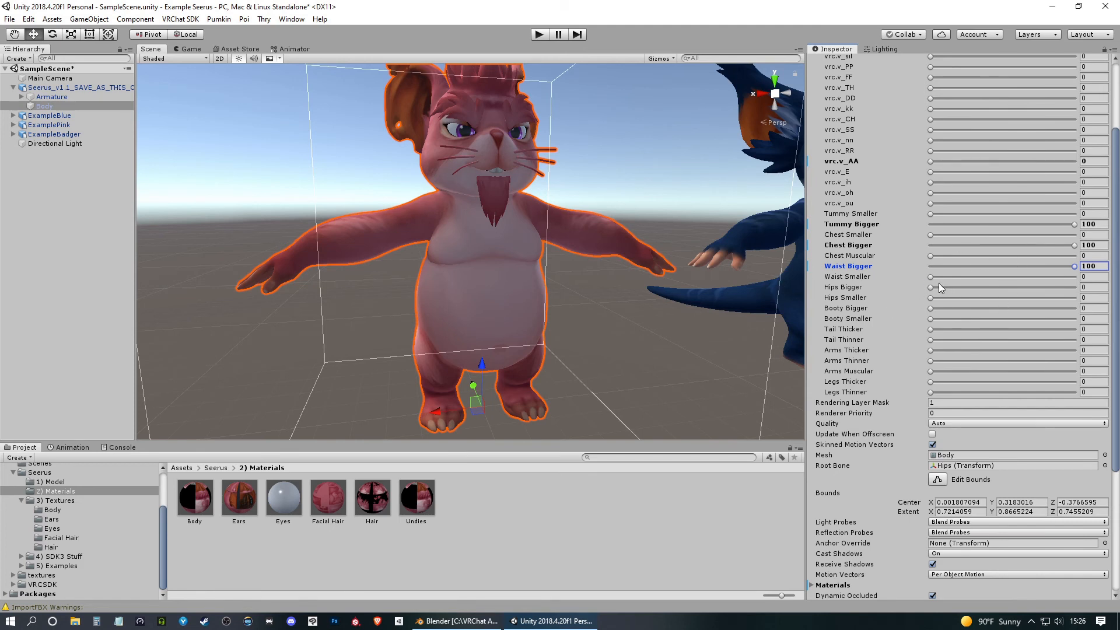
{"action": "left_click_drag", "start_coordinate": [930, 289], "coordinate": [1076, 289]}
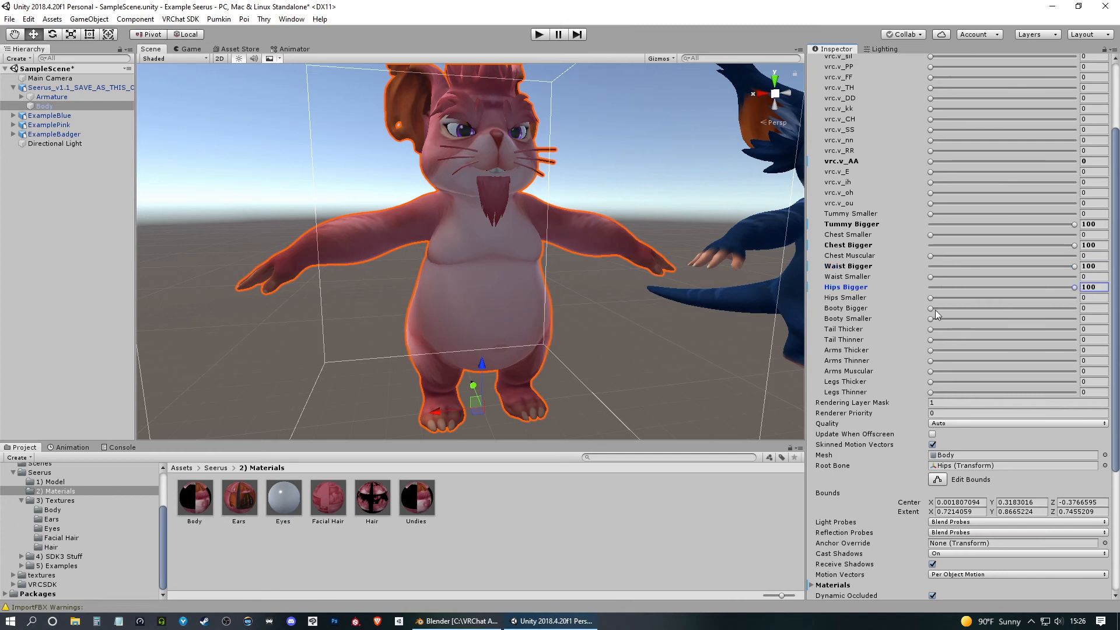
{"action": "left_click_drag", "start_coordinate": [932, 308], "coordinate": [1115, 320]}
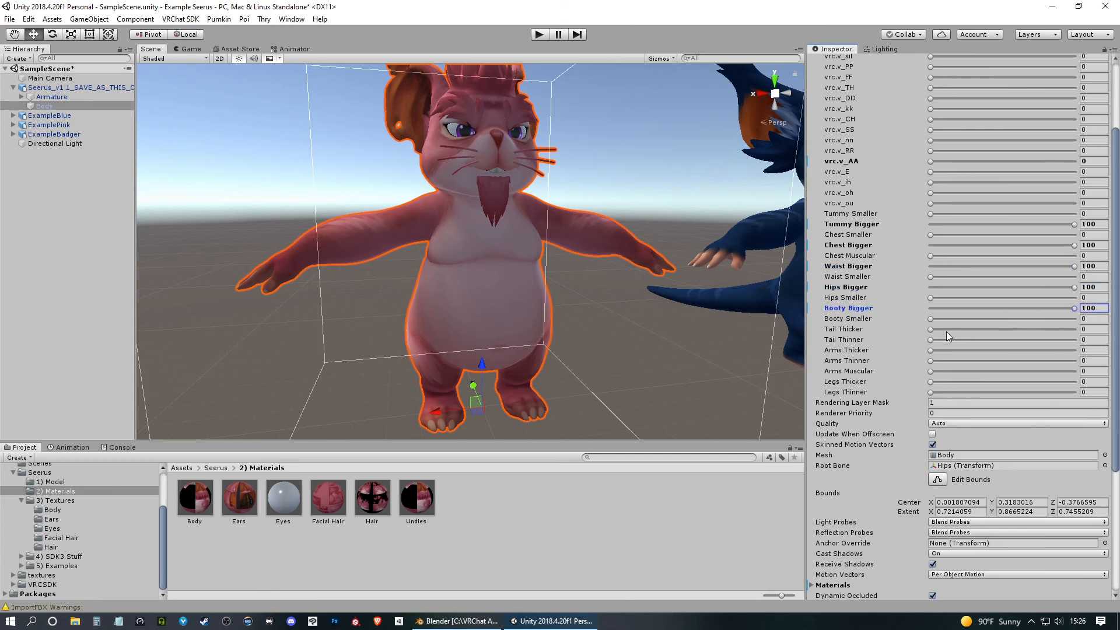
Set the Body mesh's Tail Thicker, Arms Thicker and Legs Thicker blend shapes to 100.
{"action": "left_click_drag", "start_coordinate": [930, 330], "coordinate": [1084, 330]}
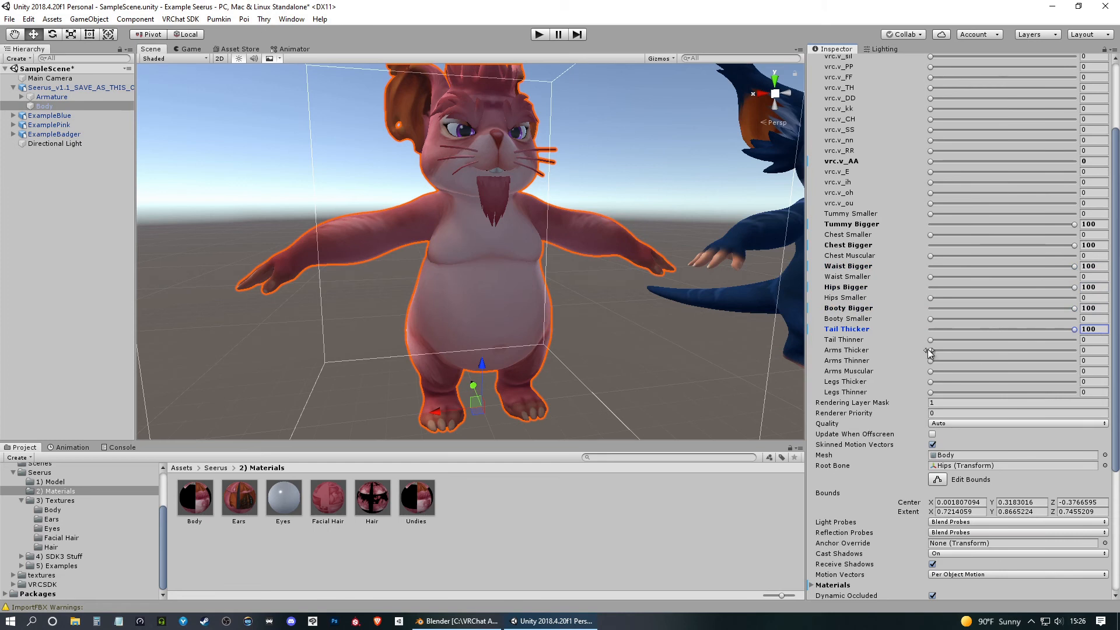
{"action": "left_click_drag", "start_coordinate": [931, 350], "coordinate": [1088, 352]}
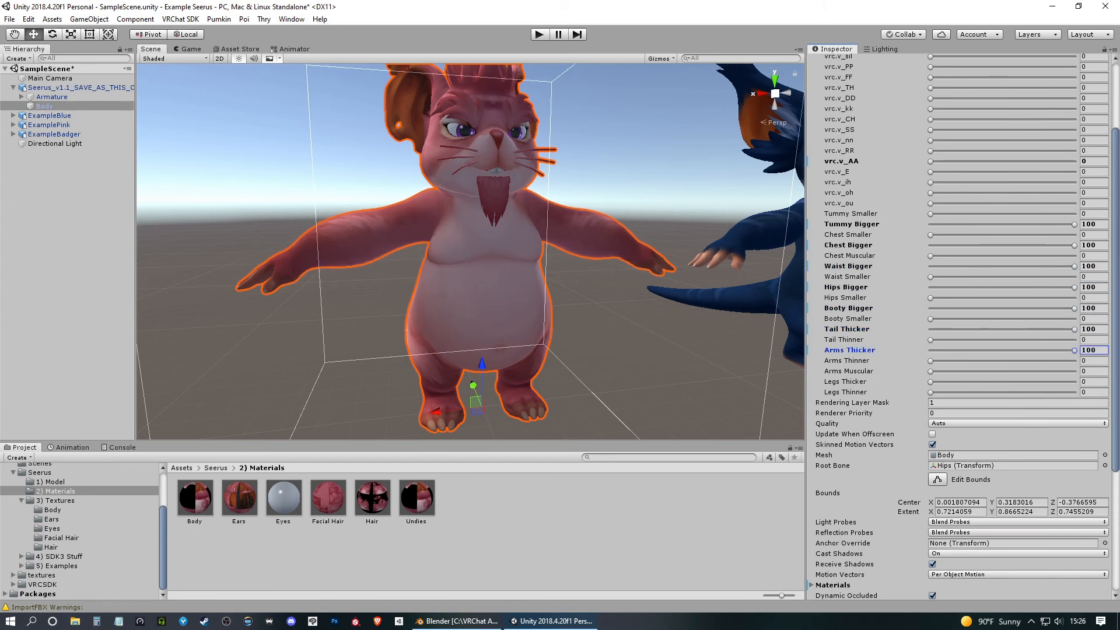
{"action": "left_click_drag", "start_coordinate": [937, 383], "coordinate": [1088, 383]}
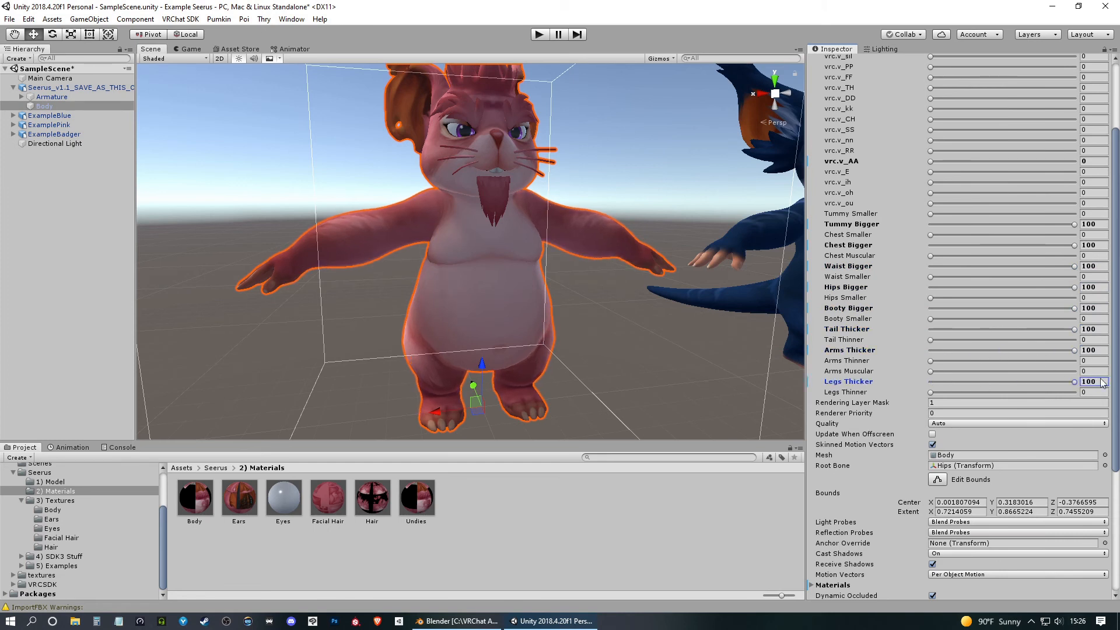
Inspect the reshaped avatar's body, limbs and tail from the front and sides.
{"action": "middle_click_drag", "start_coordinate": [663, 321], "coordinate": [617, 288]}
{"action": "right_click_drag", "start_coordinate": [616, 288], "coordinate": [587, 290]}
{"action": "mouse_move", "coordinate": [587, 290]}
{"action": "middle_mouse_down"}
{"action": "mouse_move", "coordinate": [567, 345]}
{"action": "mouse_move", "coordinate": [607, 296]}
{"action": "middle_mouse_up"}
{"action": "scroll", "coordinate": [608, 295], "scroll_direction": "down", "scroll_amount": 3}
{"action": "right_click_drag", "start_coordinate": [607, 296], "coordinate": [691, 279]}
{"action": "middle_click_drag", "start_coordinate": [513, 279], "coordinate": [636, 292]}
{"action": "right_click_drag", "start_coordinate": [714, 294], "coordinate": [643, 293]}
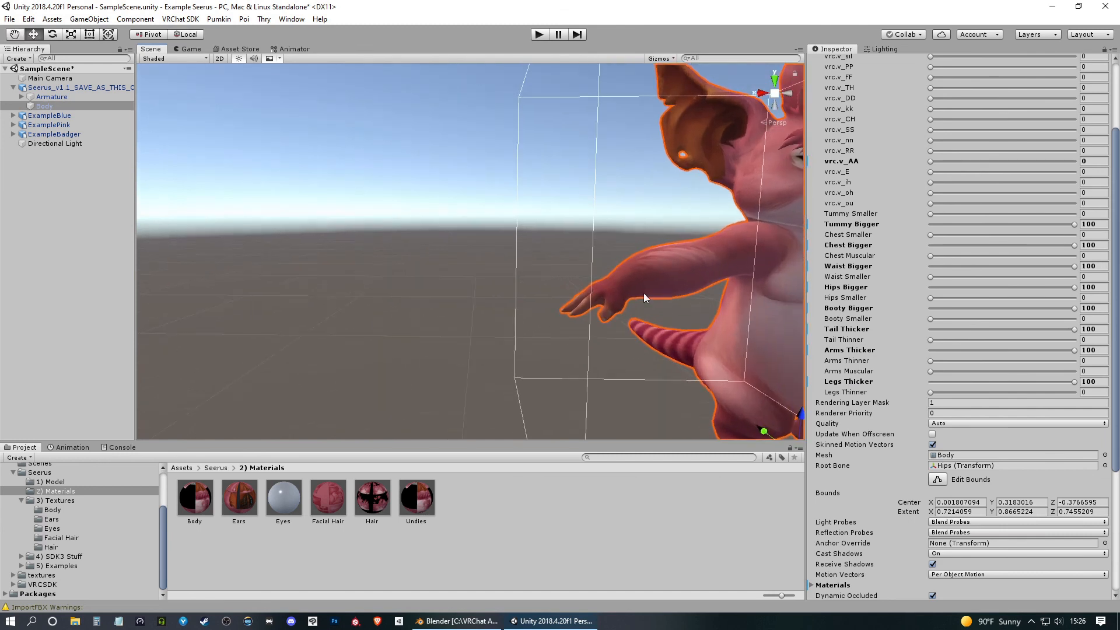
{"action": "middle_click_drag", "start_coordinate": [643, 293], "coordinate": [567, 268]}
{"action": "scroll", "coordinate": [571, 273], "scroll_direction": "down", "scroll_amount": 3}
{"action": "scroll", "coordinate": [572, 278], "scroll_direction": "down", "scroll_amount": 3}
{"action": "right_click_drag", "start_coordinate": [583, 267], "coordinate": [665, 207]}
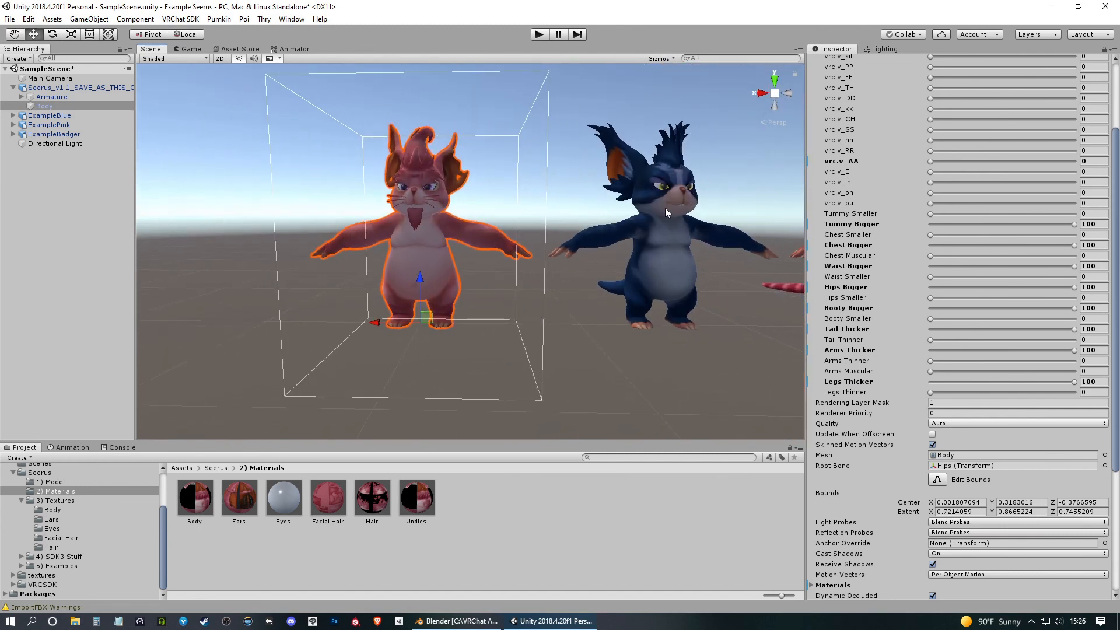
Deselect the Body mesh and compare the pink avatar's build with the blue example beside it.
{"action": "middle_click_drag", "start_coordinate": [606, 309], "coordinate": [488, 320]}
{"action": "left_click", "coordinate": [486, 366]}
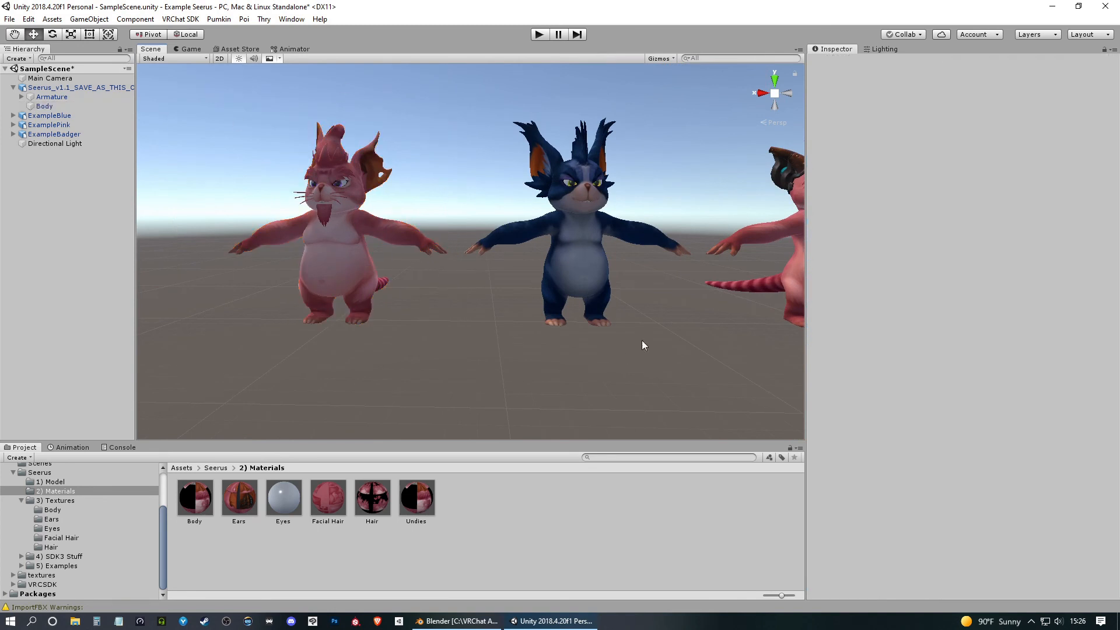
{"action": "middle_click_drag", "start_coordinate": [453, 356], "coordinate": [709, 388]}
{"action": "scroll", "coordinate": [617, 325], "scroll_direction": "up", "scroll_amount": 5}
{"action": "left_click_drag", "start_coordinate": [644, 322], "coordinate": [593, 307], "text": "alt"}
{"action": "left_click_drag", "start_coordinate": [665, 325], "coordinate": [603, 292], "text": "alt"}
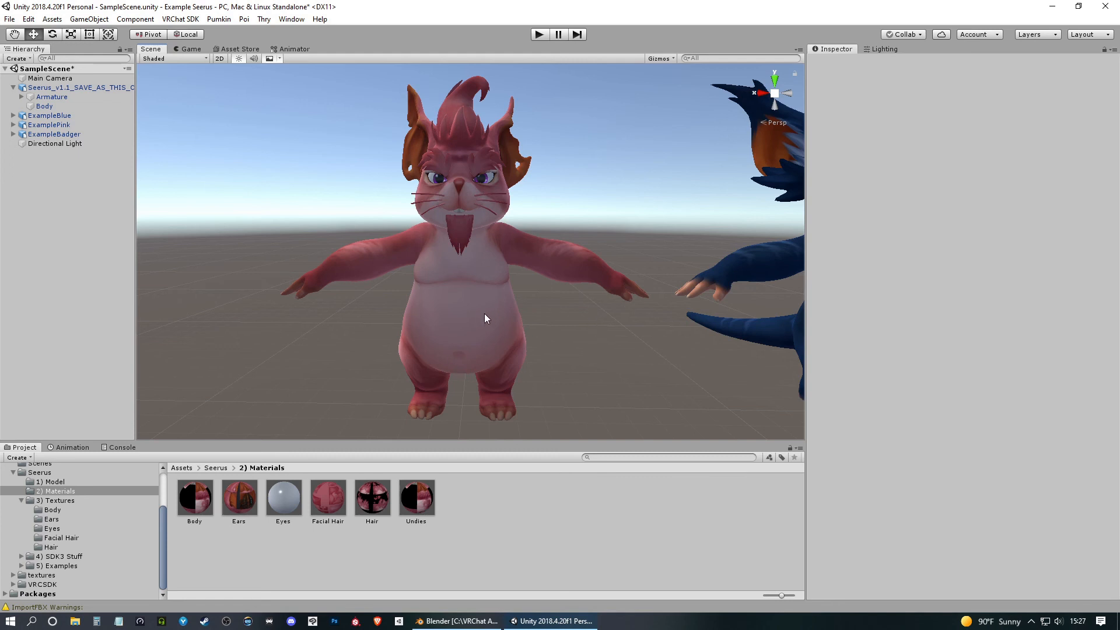
{"action": "right_click_drag", "start_coordinate": [498, 317], "coordinate": [580, 296]}
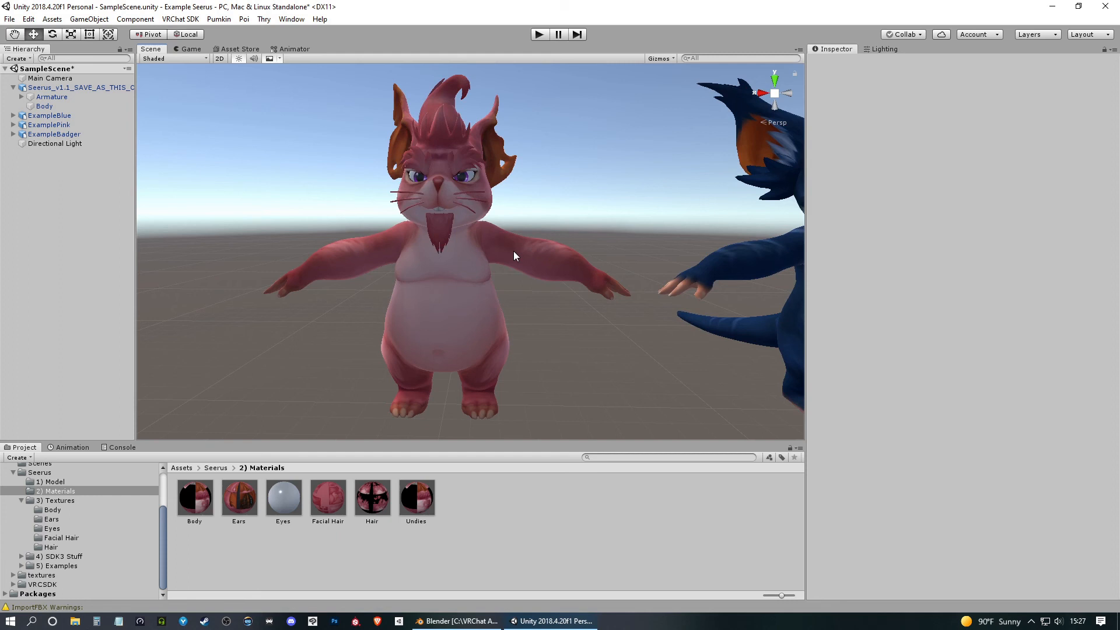
Select the pink avatar and examine its dynamic bones around the ears, hair and tail.
{"action": "left_click", "coordinate": [454, 326]}
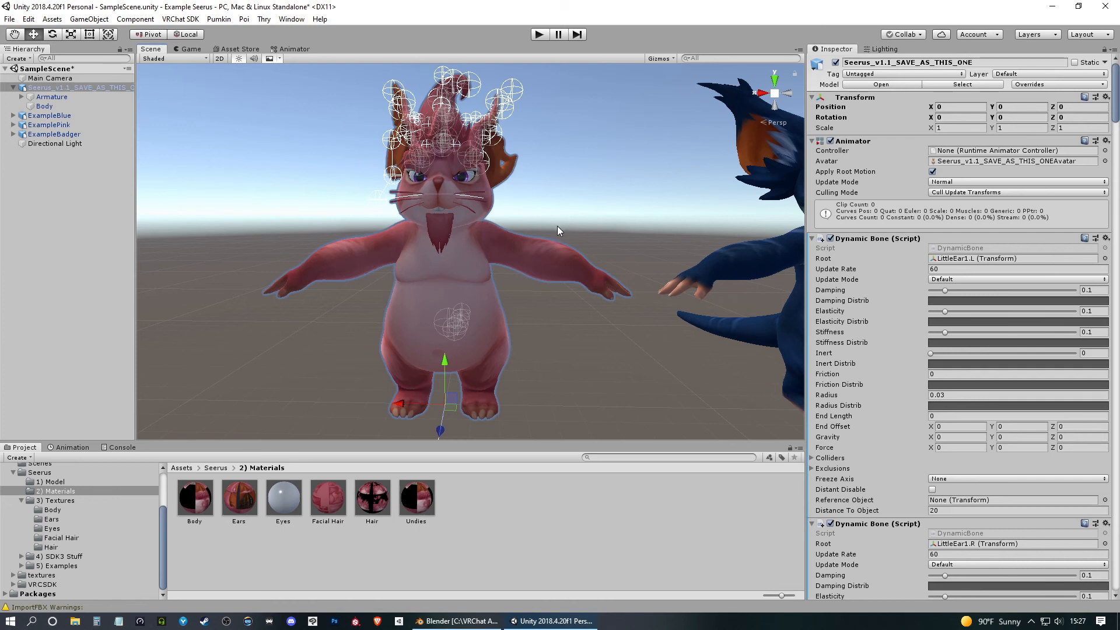
{"action": "middle_click_drag", "start_coordinate": [558, 227], "coordinate": [562, 234]}
{"action": "right_click_drag", "start_coordinate": [563, 234], "coordinate": [496, 162]}
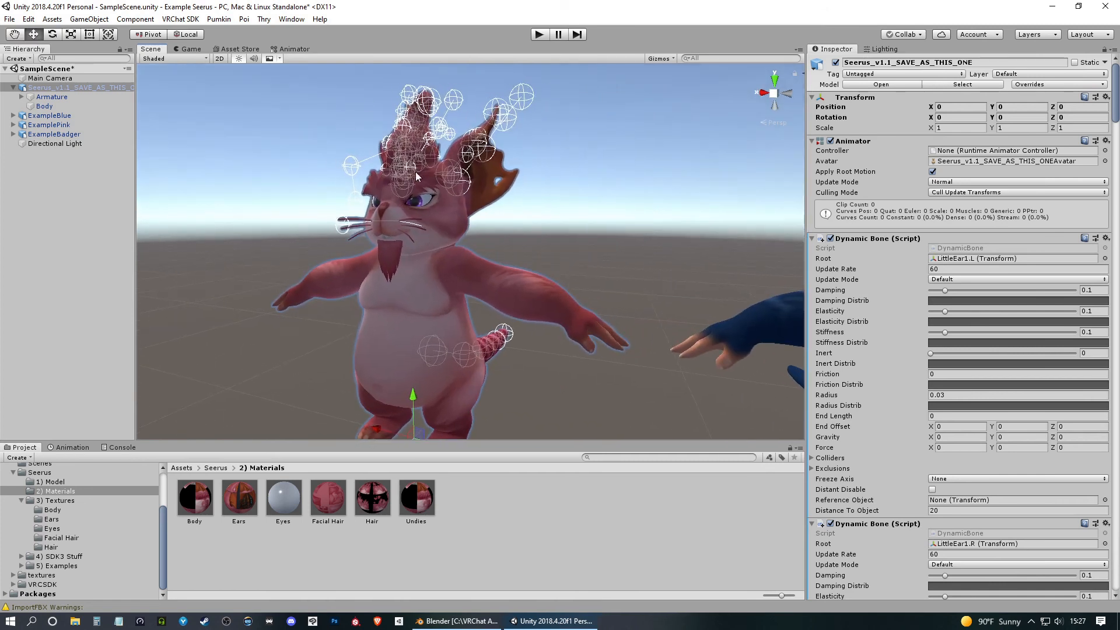
{"action": "middle_click_drag", "start_coordinate": [457, 263], "coordinate": [465, 252]}
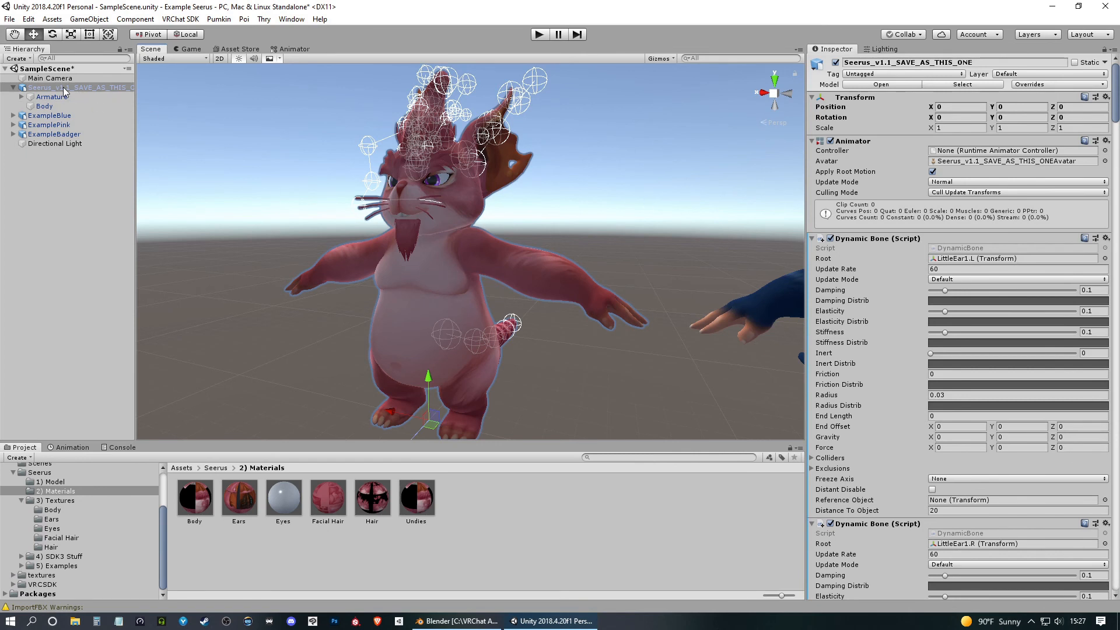
Remove the LittleEar1.L and LittleEar1.R Dynamic Bone components from the pink Seerus_v1.1_SAVE_AS_THIS_ONE avatar.
{"action": "left_click", "coordinate": [215, 120]}
{"action": "left_click", "coordinate": [77, 88]}
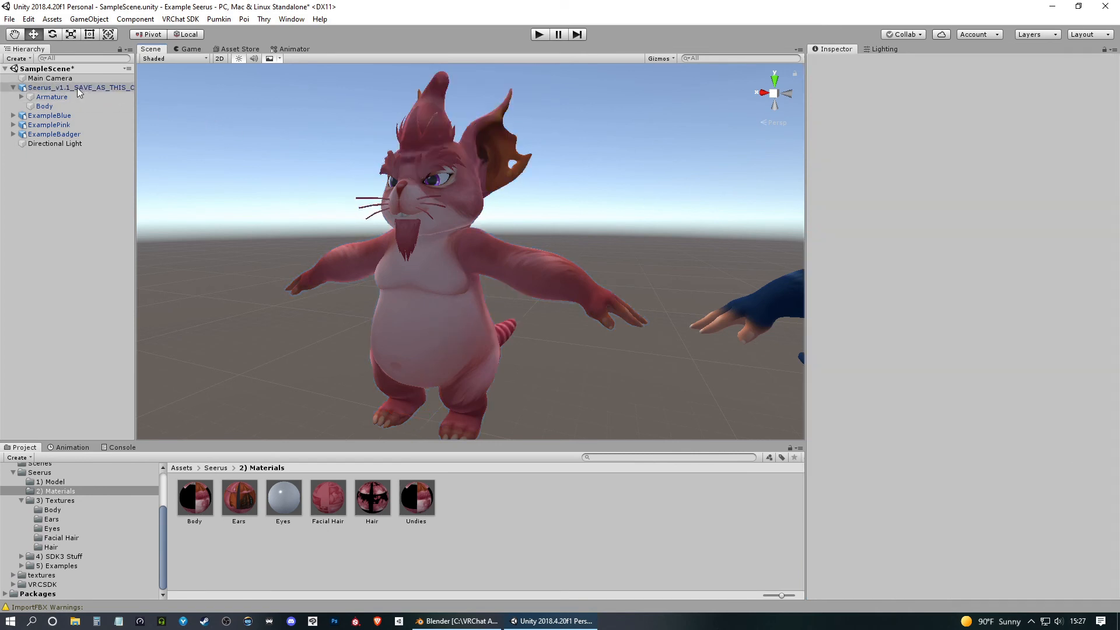
{"action": "left_click", "coordinate": [42, 88]}
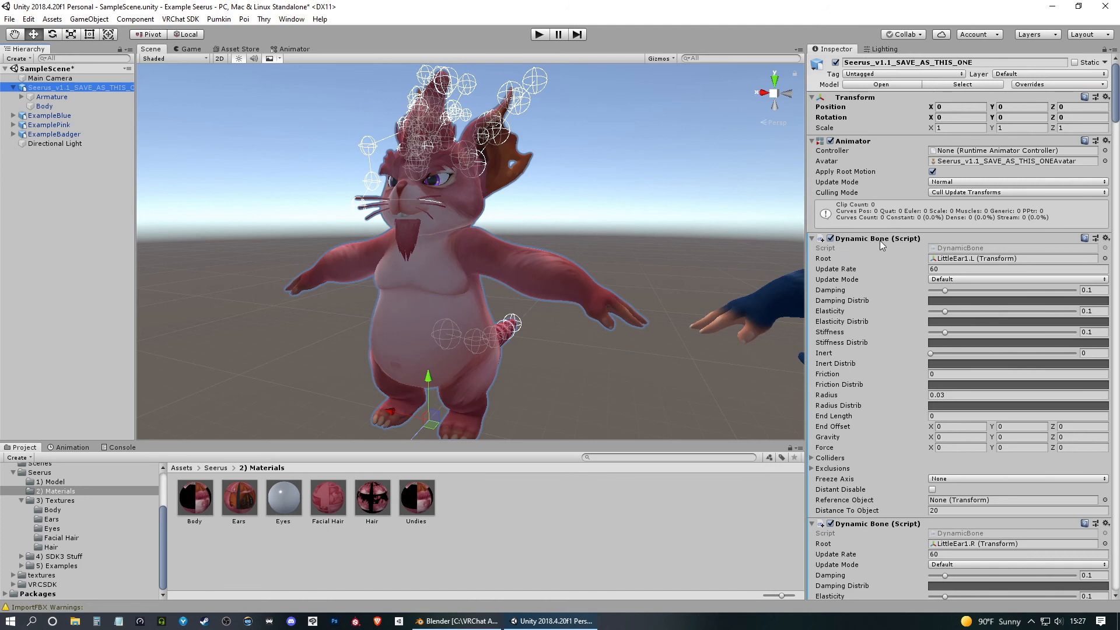
{"action": "right_click_drag", "start_coordinate": [568, 239], "coordinate": [596, 237]}
{"action": "middle_click_drag", "start_coordinate": [596, 237], "coordinate": [626, 252]}
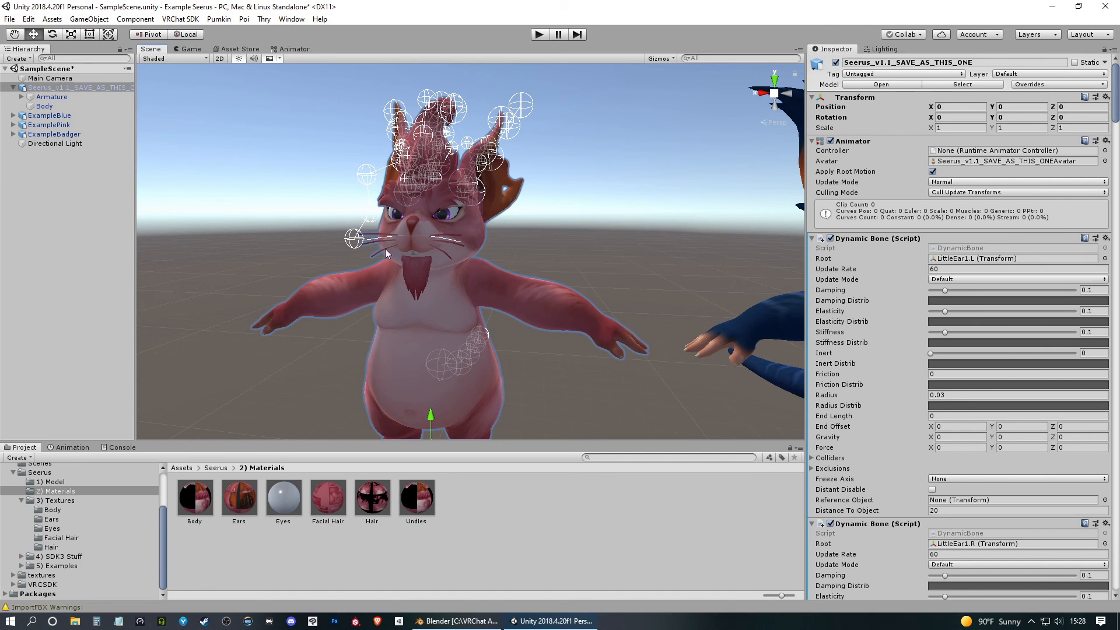
{"action": "middle_click_drag", "start_coordinate": [530, 315], "coordinate": [523, 263]}
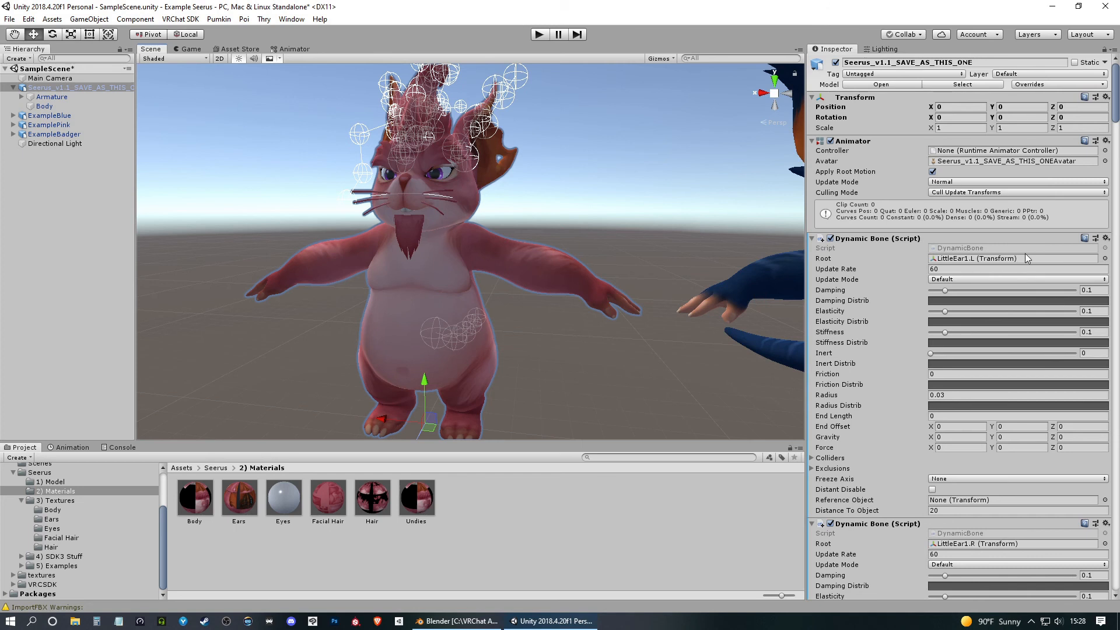
{"action": "left_click", "coordinate": [1105, 239]}
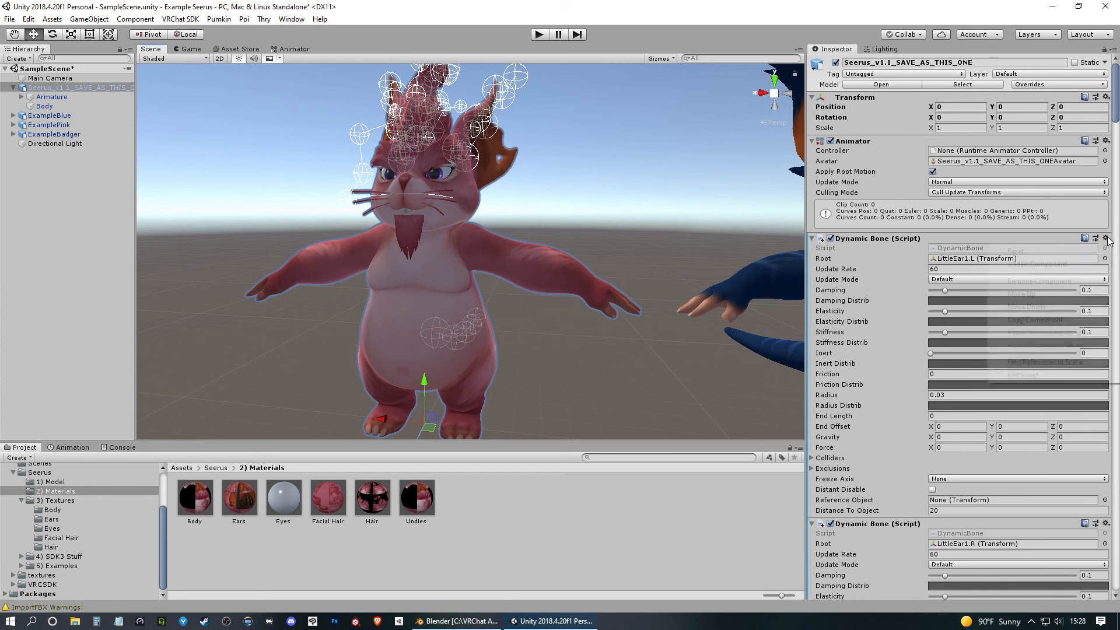
{"action": "left_click", "coordinate": [1037, 281]}
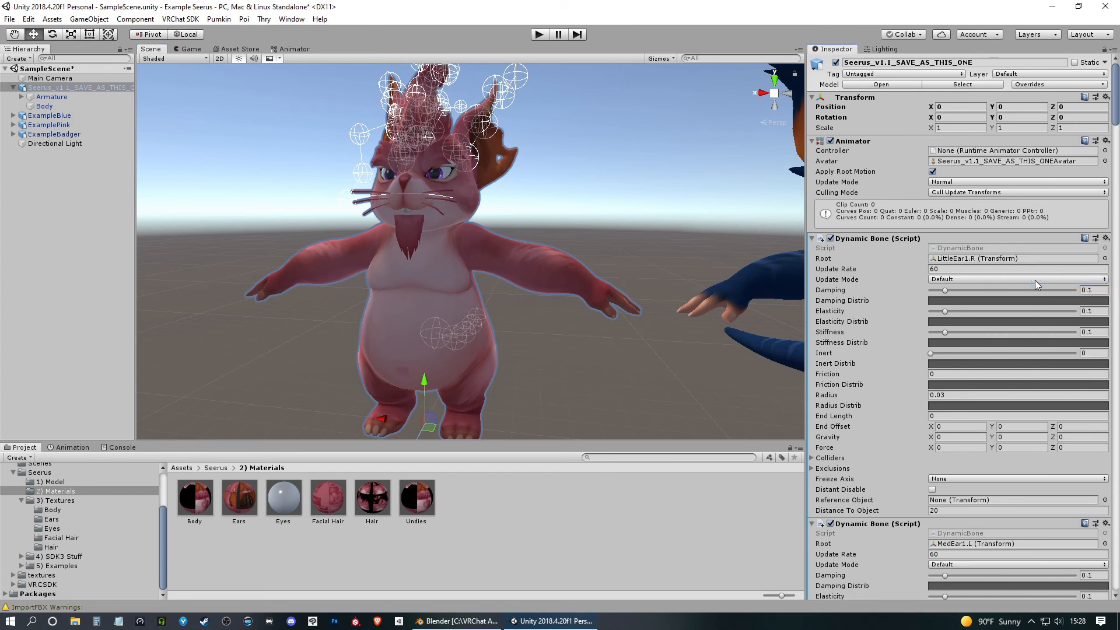
{"action": "left_click", "coordinate": [1107, 239]}
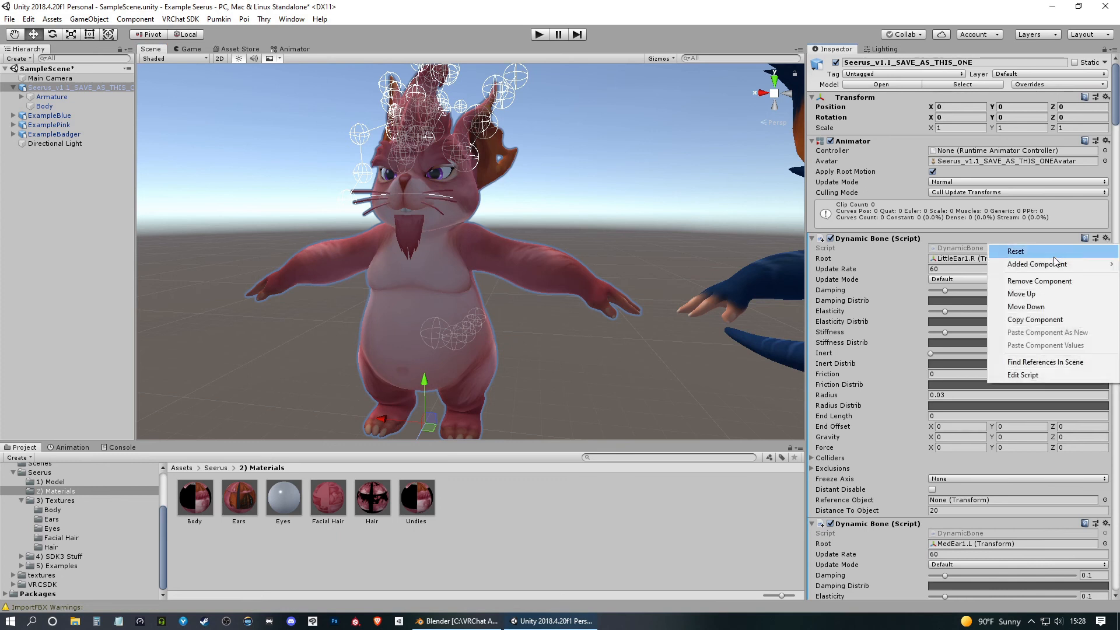
{"action": "left_click", "coordinate": [1049, 283]}
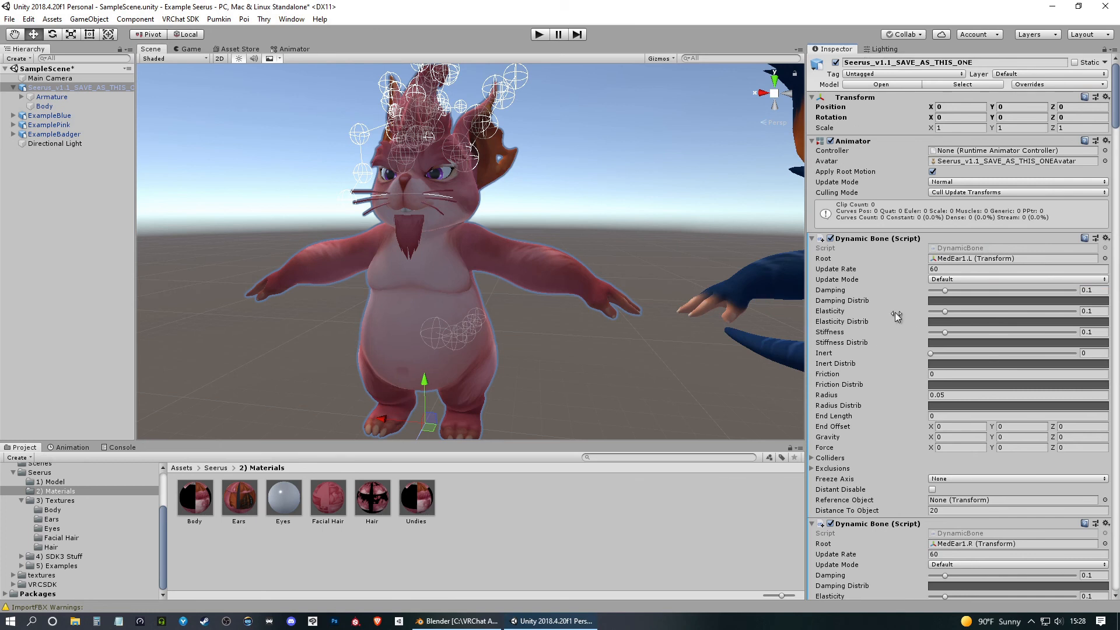
Remove the Dynamic Bone components rooted at MedEar1.R and Ear1.L from the pink avatar.
{"action": "scroll", "coordinate": [885, 376], "scroll_direction": "down", "scroll_amount": 5}
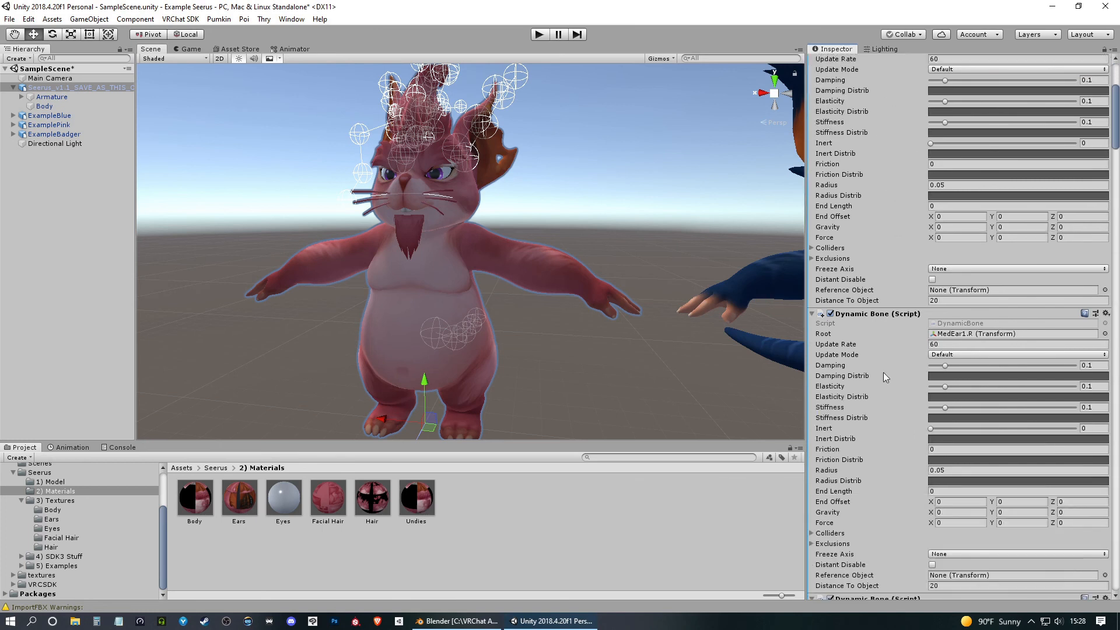
{"action": "left_click", "coordinate": [1106, 313]}
{"action": "left_click", "coordinate": [1036, 357]}
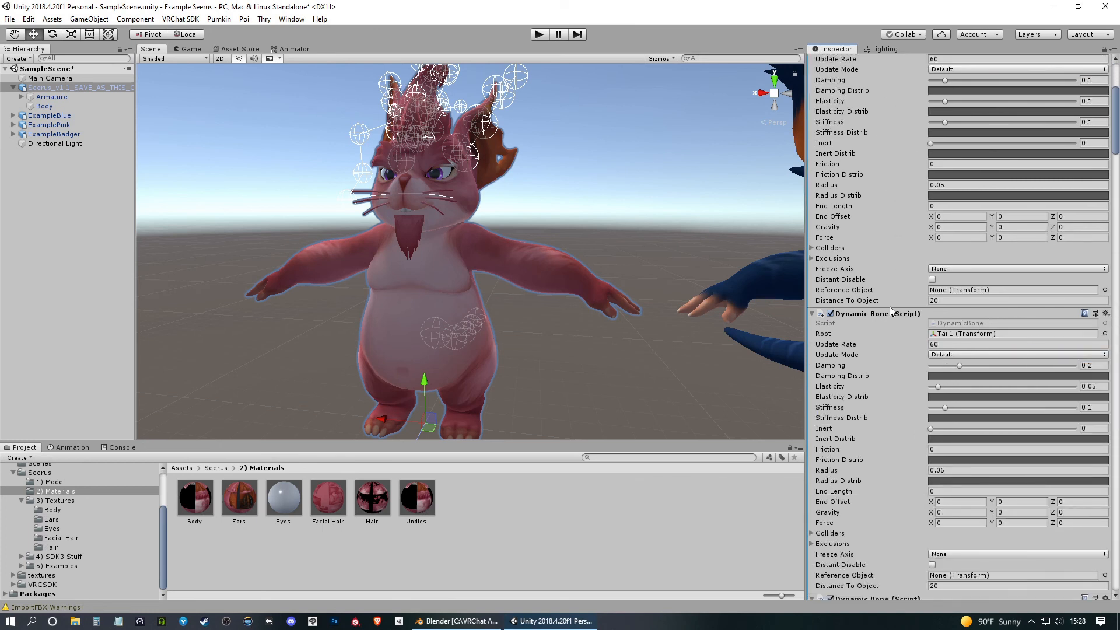
{"action": "scroll", "coordinate": [881, 330], "scroll_direction": "down", "scroll_amount": 10}
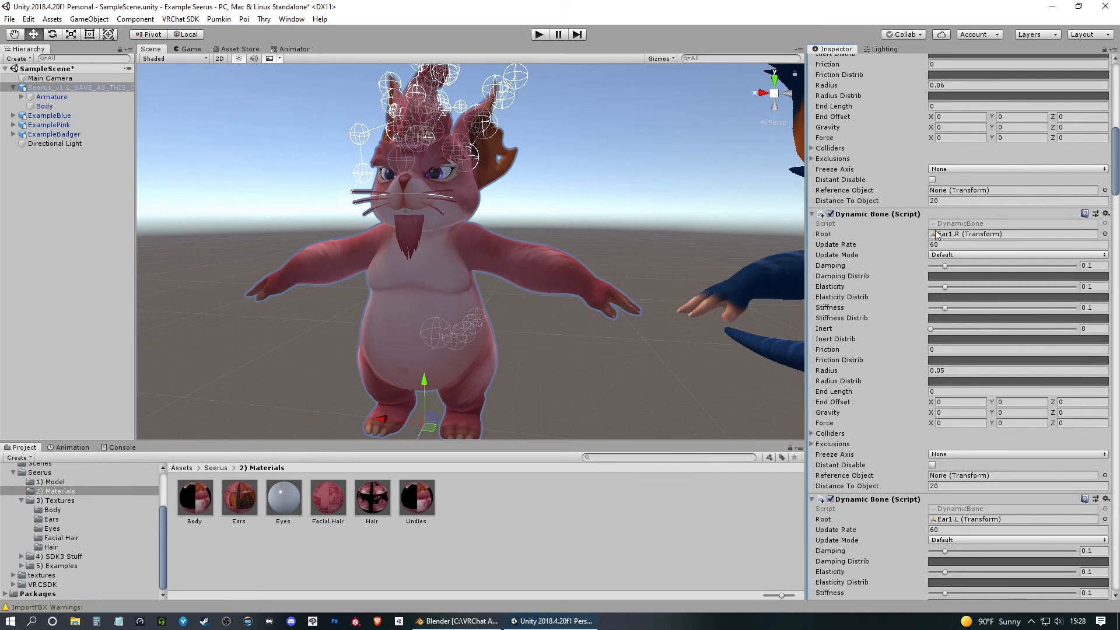
{"action": "scroll", "coordinate": [873, 315], "scroll_direction": "down", "scroll_amount": 7}
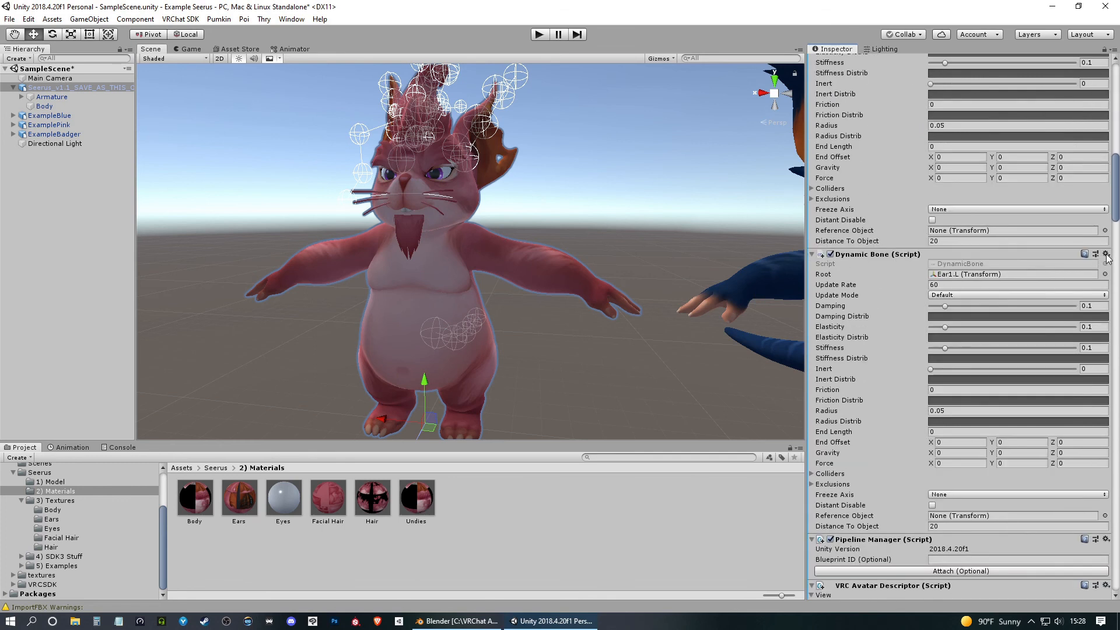
{"action": "left_click", "coordinate": [1106, 254]}
{"action": "left_click", "coordinate": [939, 297]}
Remove the Swoop1 and Sprout1 hair Dynamic Bone components, keeping the WhiskerAnchor one.
{"action": "scroll", "coordinate": [928, 307], "scroll_direction": "down", "scroll_amount": 15}
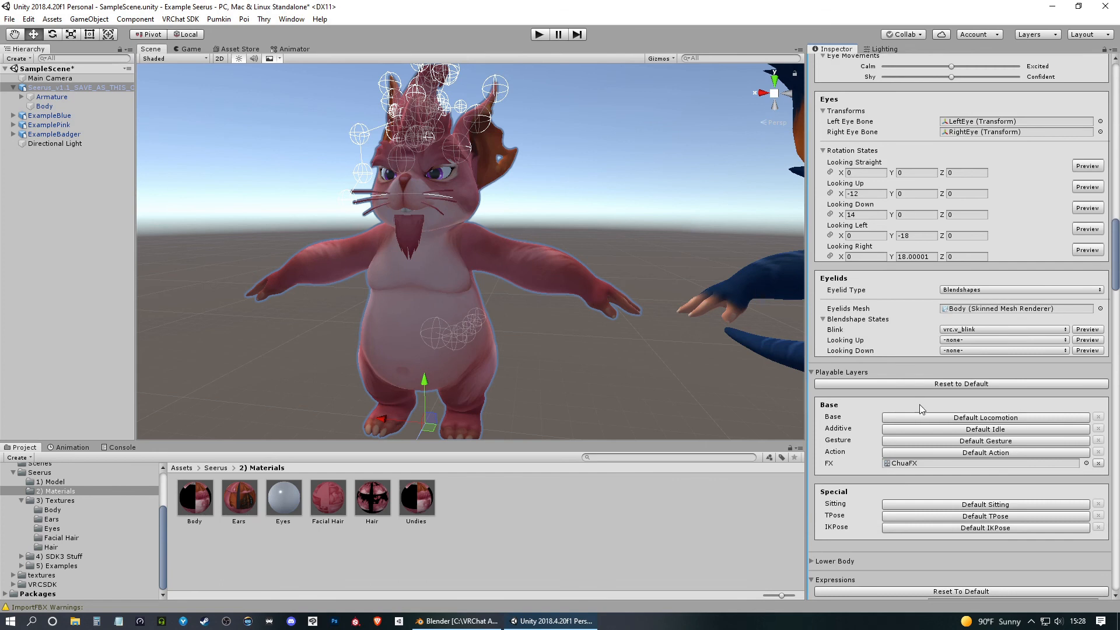
{"action": "scroll", "coordinate": [901, 308], "scroll_direction": "down", "scroll_amount": 5}
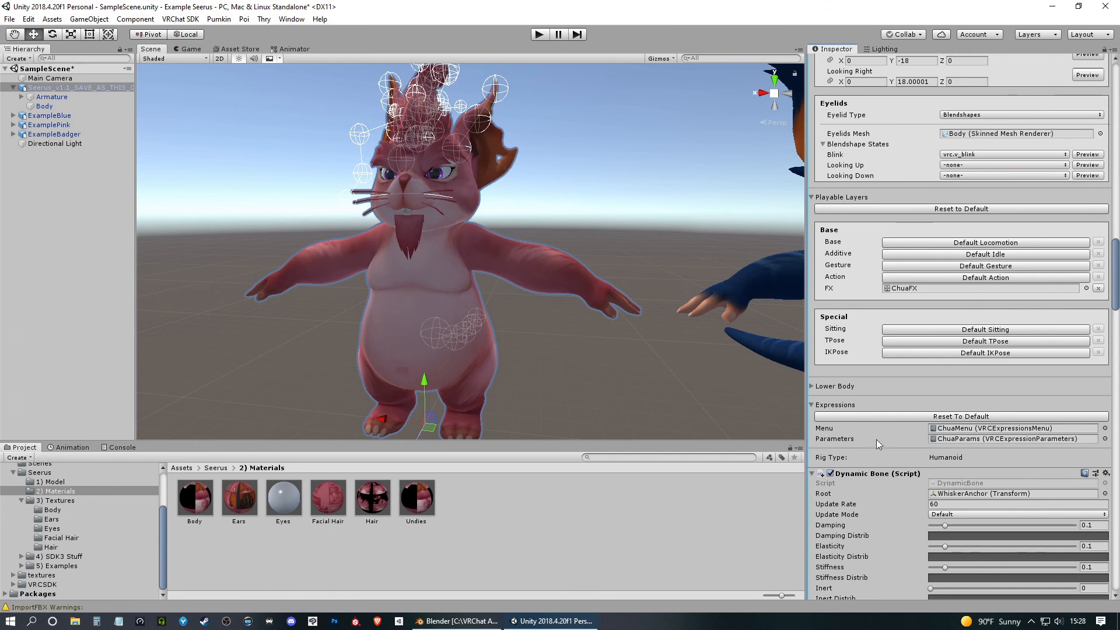
{"action": "scroll", "coordinate": [870, 461], "scroll_direction": "down", "scroll_amount": 3}
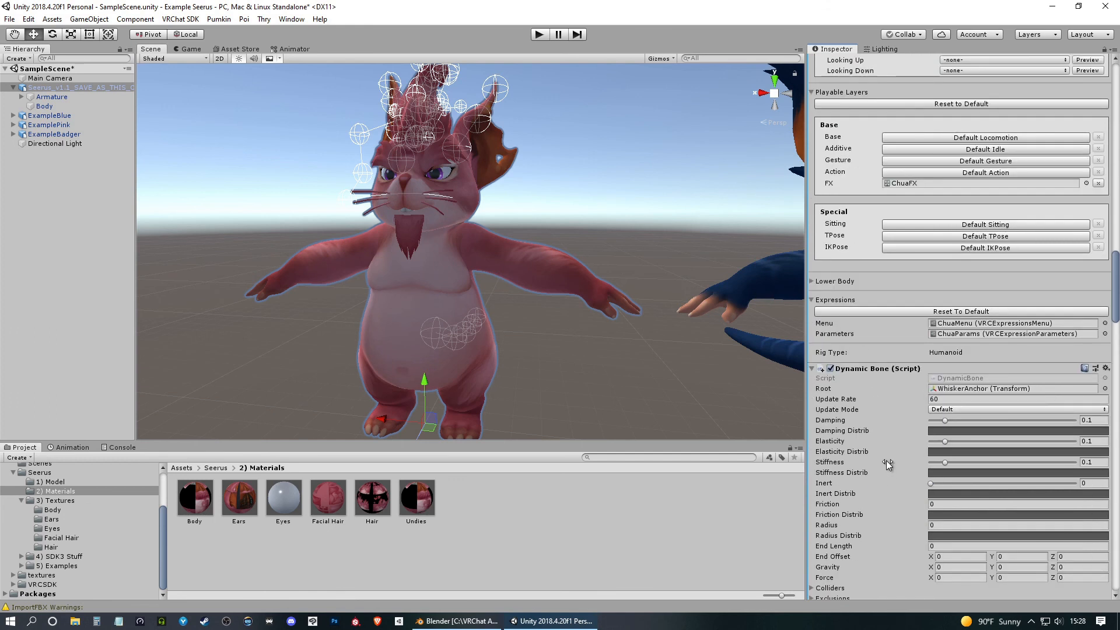
{"action": "mouse_move", "coordinate": [886, 461]}
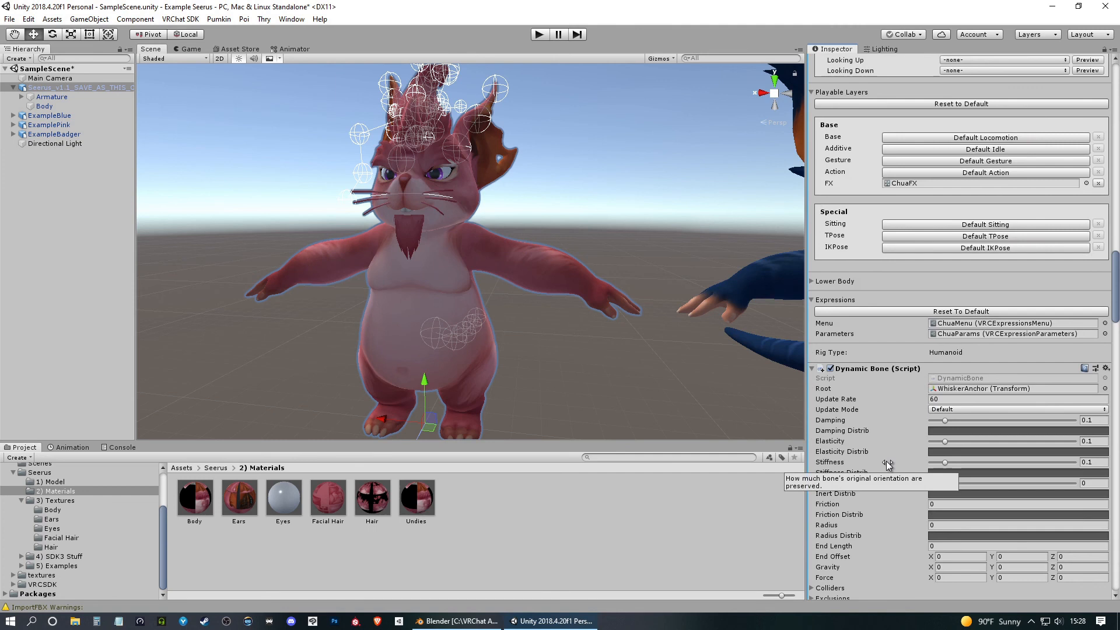
{"action": "scroll", "coordinate": [910, 402], "scroll_direction": "down", "scroll_amount": 4}
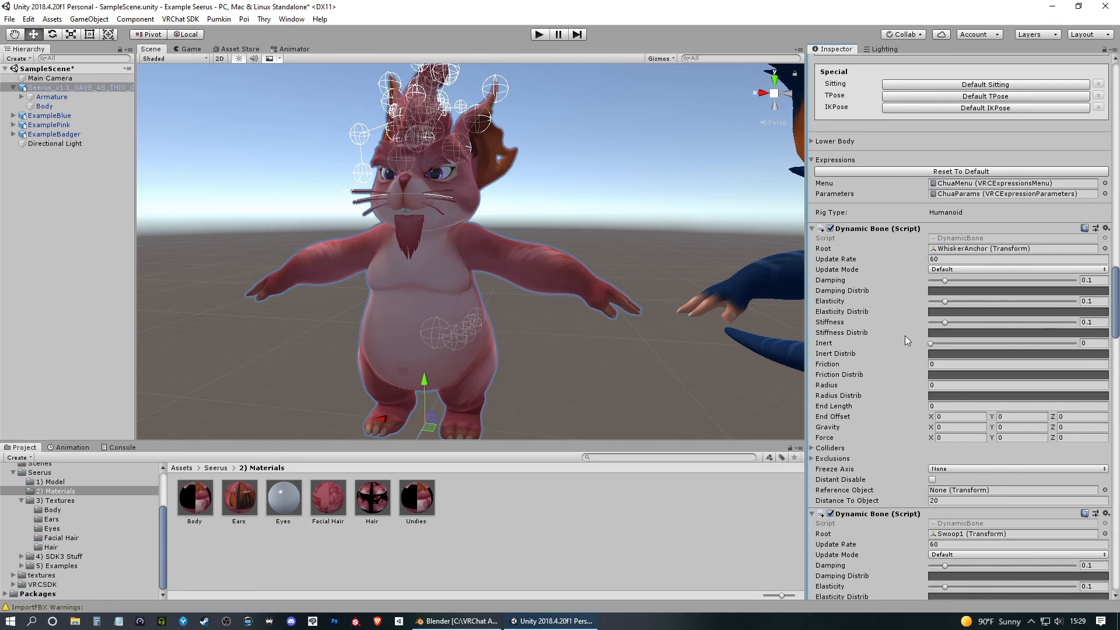
{"action": "scroll", "coordinate": [885, 288], "scroll_direction": "down", "scroll_amount": 4}
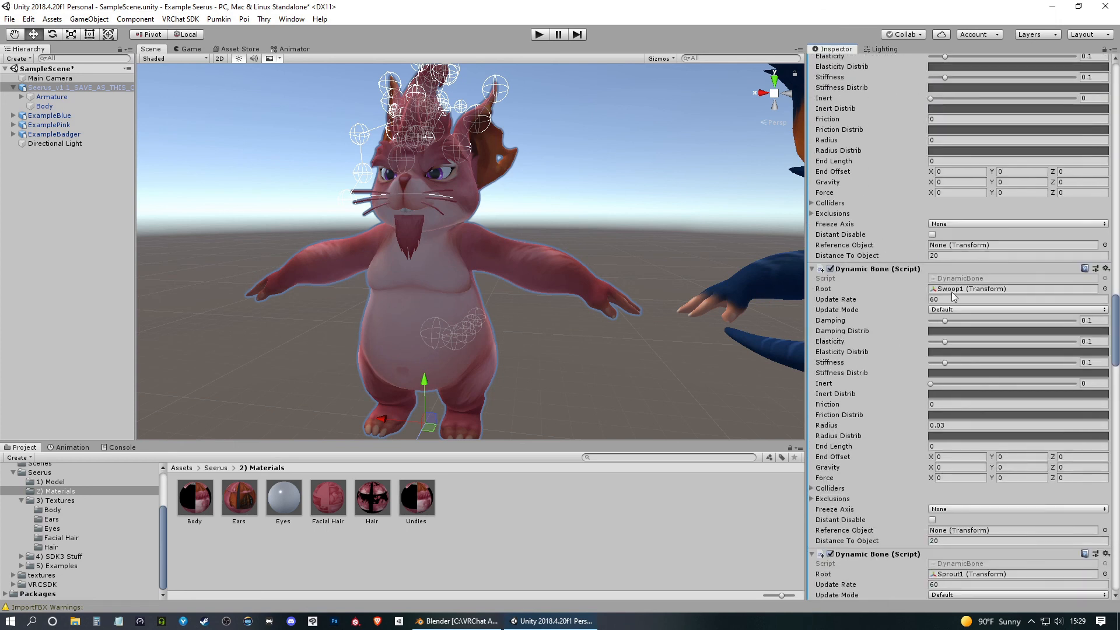
{"action": "left_click", "coordinate": [1105, 268]}
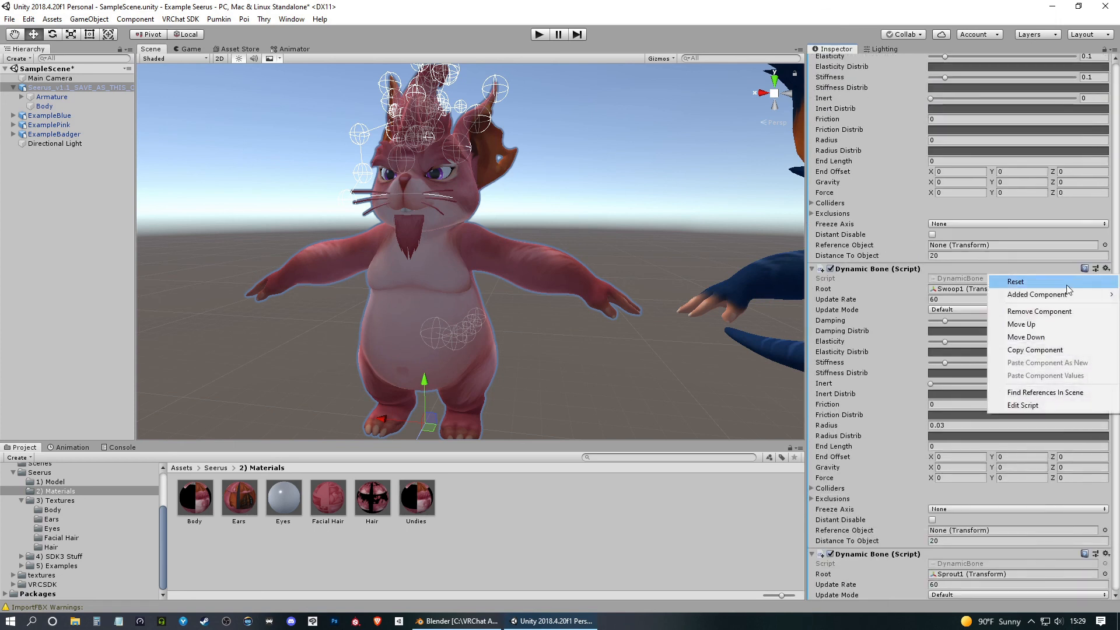
{"action": "left_click", "coordinate": [1037, 313]}
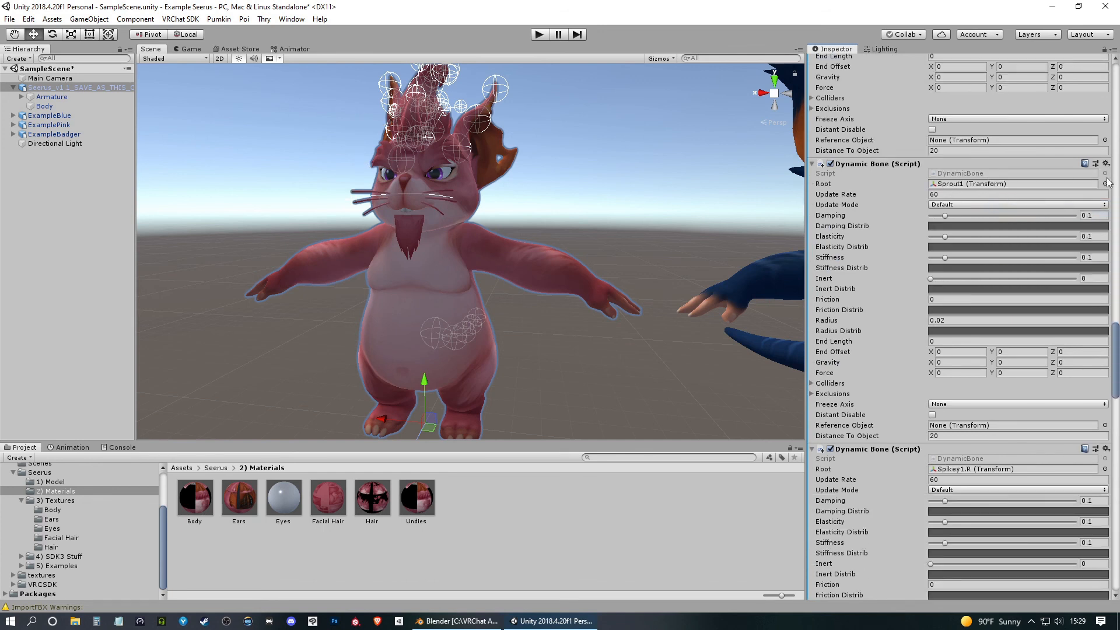
{"action": "left_click", "coordinate": [1106, 164]}
{"action": "left_click", "coordinate": [1042, 206]}
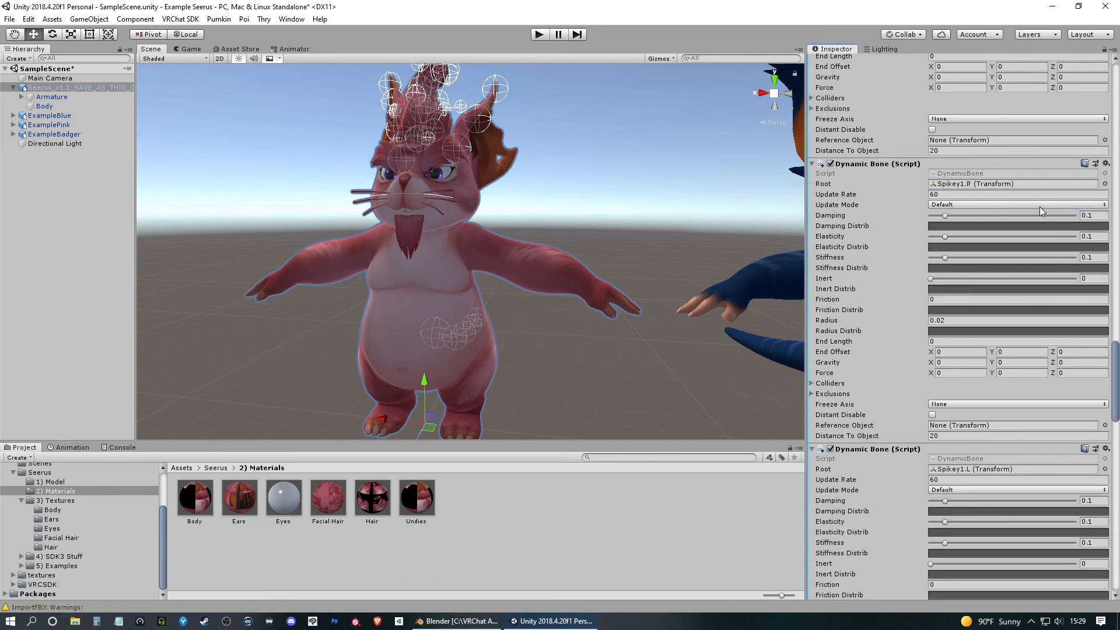
Remove the Spikey1.R and Spikey1.L hair Dynamic Bone components from the avatar.
{"action": "left_click", "coordinate": [1106, 164]}
{"action": "left_click", "coordinate": [1042, 204]}
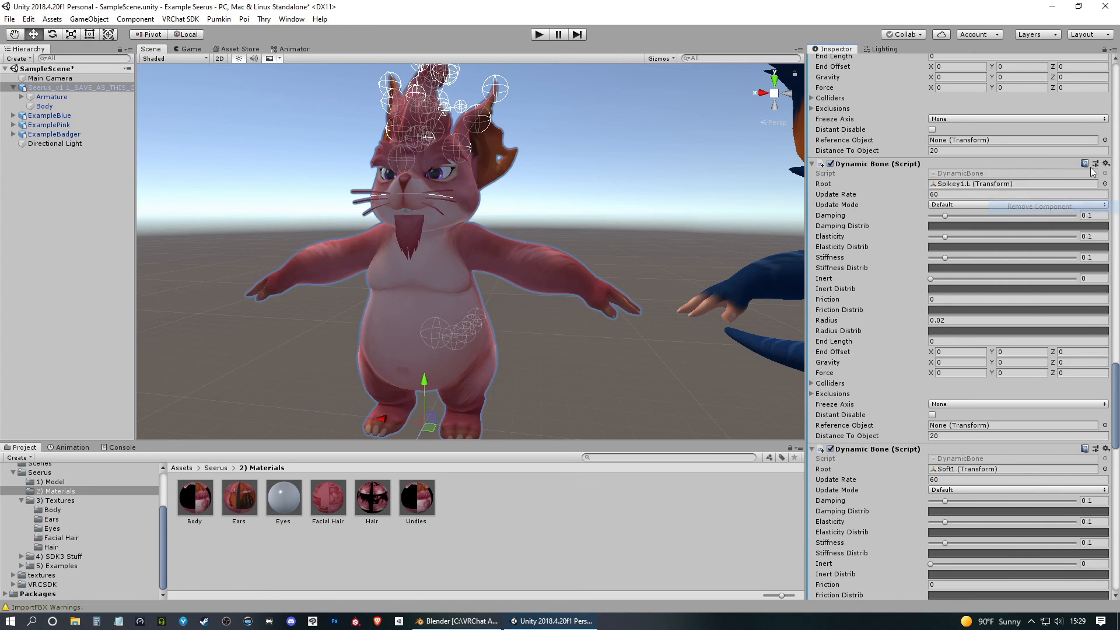
{"action": "left_click", "coordinate": [1106, 164]}
{"action": "left_click", "coordinate": [1043, 204]}
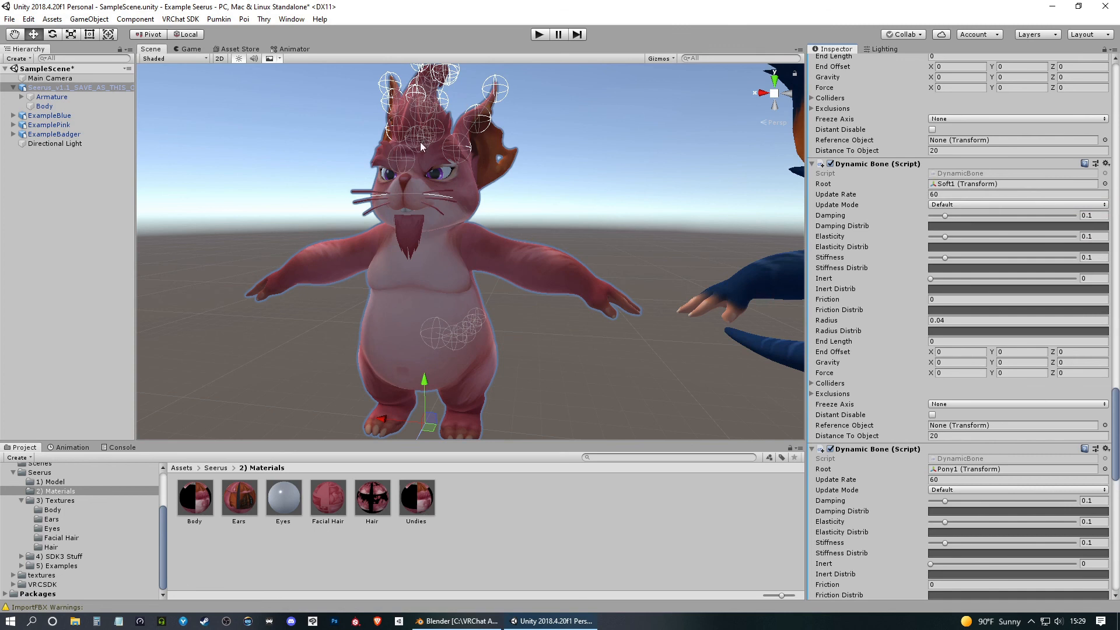
Keep the Soft1 hair Dynamic Bone component and remove the one rooted at Pony1.
{"action": "scroll", "coordinate": [876, 263], "scroll_direction": "down", "scroll_amount": 6}
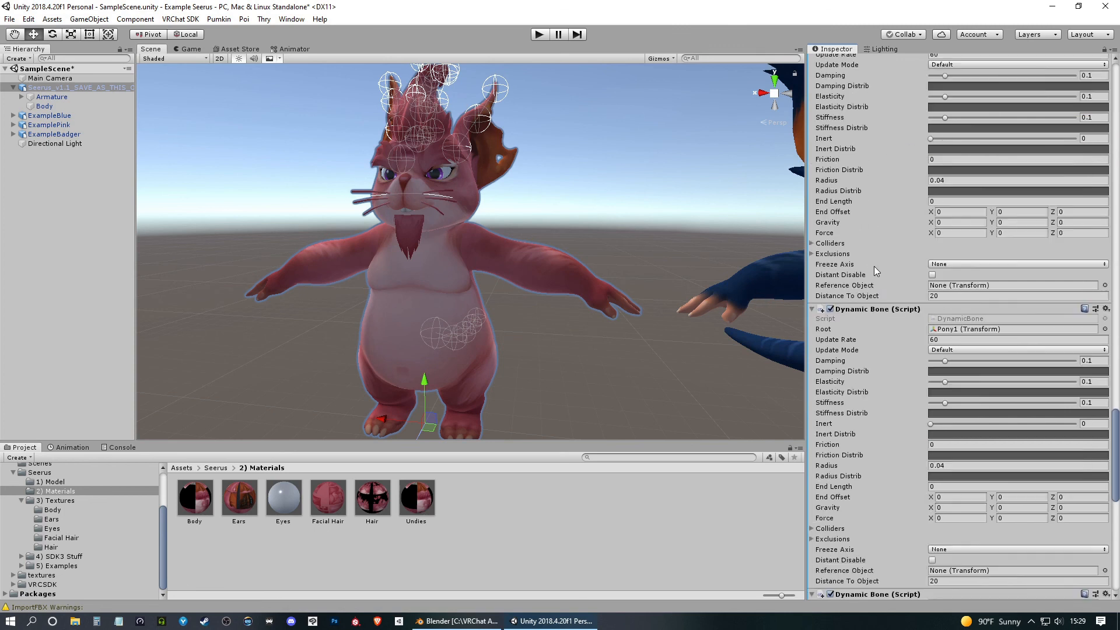
{"action": "scroll", "coordinate": [877, 263], "scroll_direction": "down", "scroll_amount": 1}
{"action": "left_click", "coordinate": [1106, 169]}
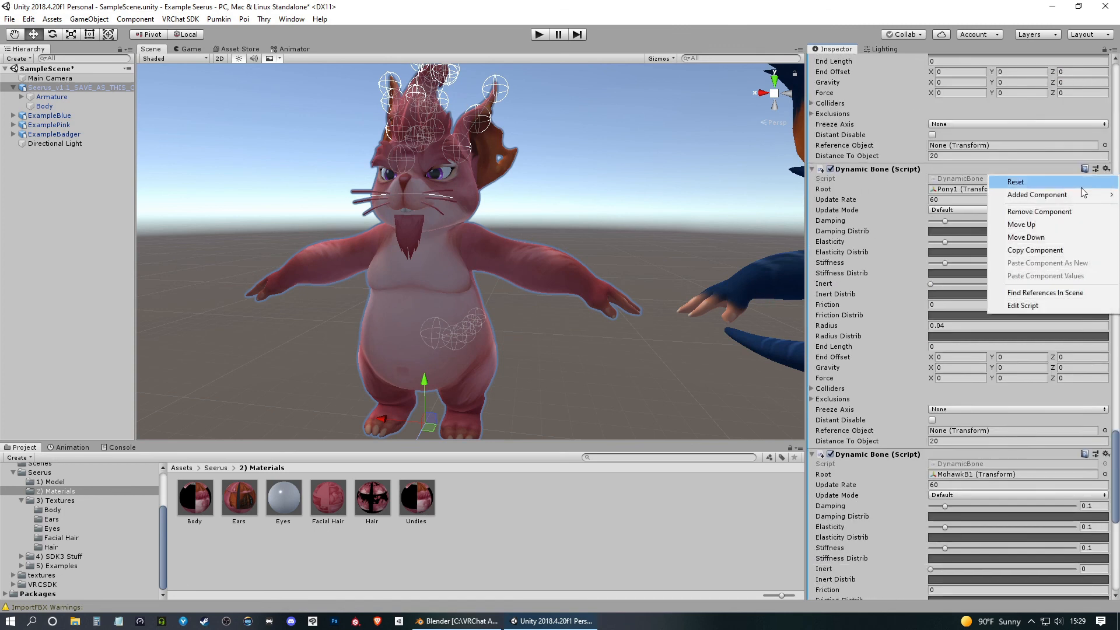
{"action": "left_click", "coordinate": [1036, 212]}
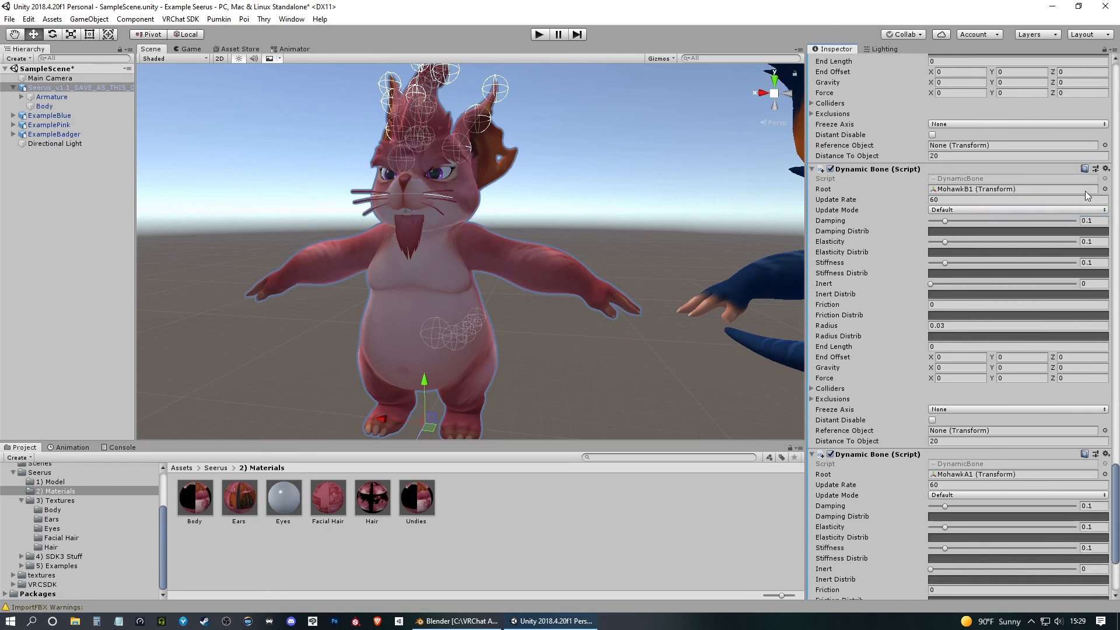
Remove the MohawkB1 and MohawkA1 Dynamic Bone components from the pink avatar.
{"action": "left_click", "coordinate": [1106, 169]}
{"action": "left_click", "coordinate": [1036, 211]}
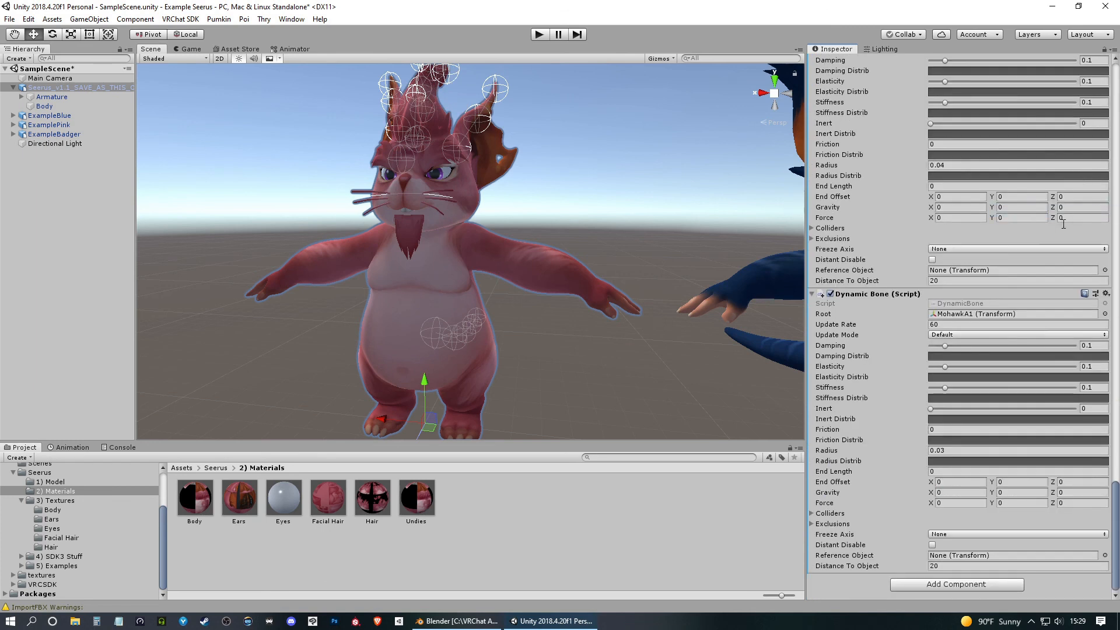
{"action": "left_click", "coordinate": [1106, 294]}
{"action": "left_click", "coordinate": [1038, 336]}
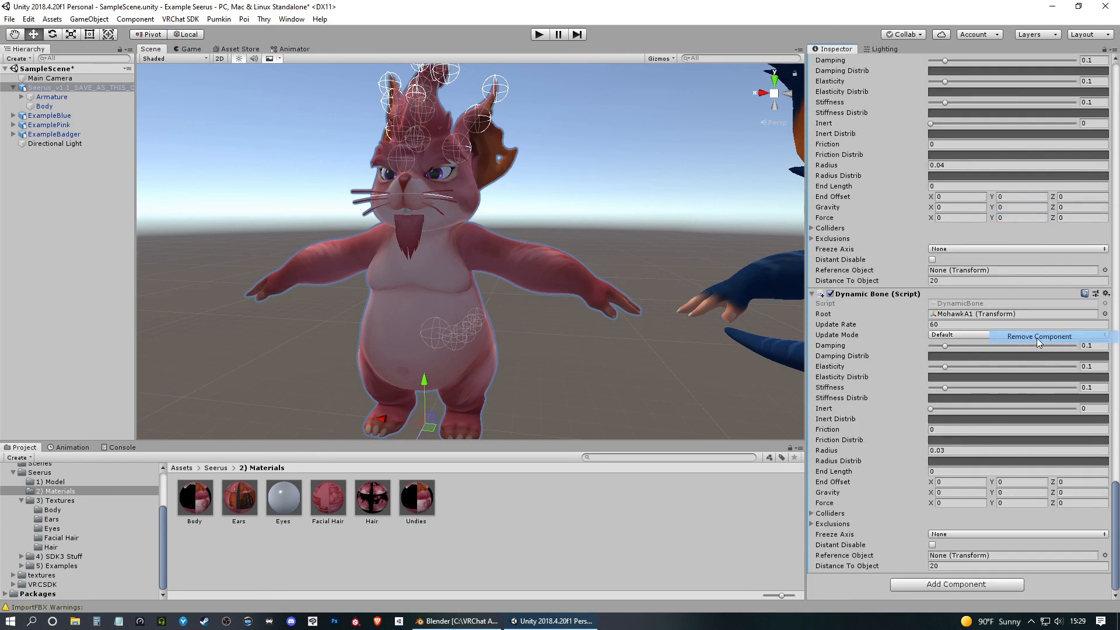
{"action": "scroll", "coordinate": [903, 337], "scroll_direction": "up", "scroll_amount": 2}
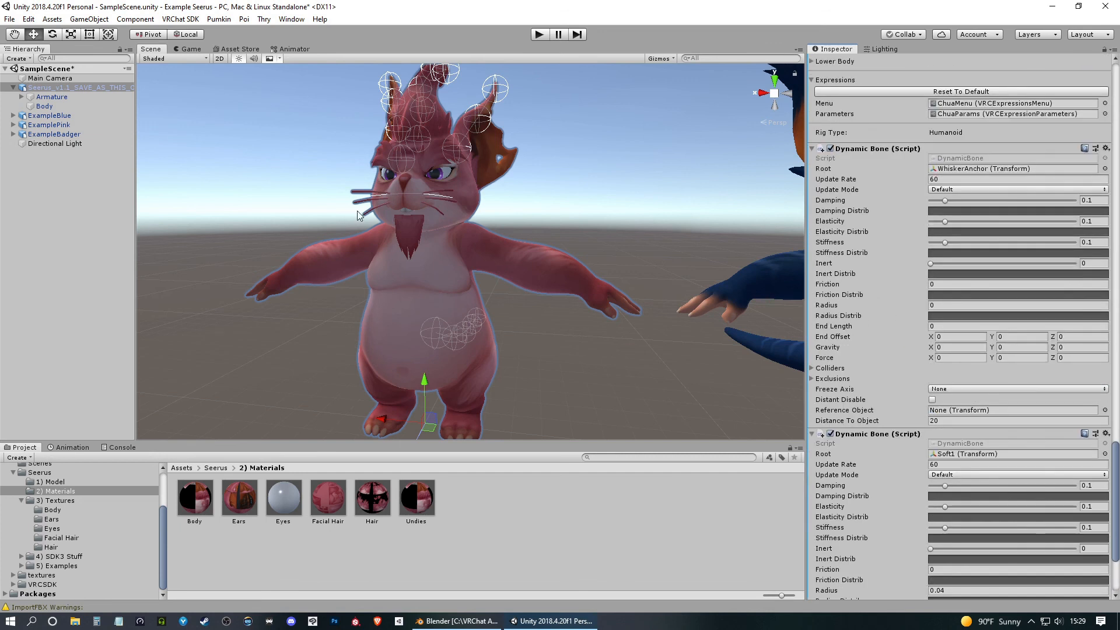
Inspect the remaining dynamic bones on the pink avatar's ears, hair and tail from several angles.
{"action": "middle_click_drag", "start_coordinate": [513, 269], "coordinate": [541, 286]}
{"action": "middle_click_drag", "start_coordinate": [455, 213], "coordinate": [499, 315]}
{"action": "scroll", "coordinate": [658, 313], "scroll_direction": "down", "scroll_amount": 5}
{"action": "middle_click_drag", "start_coordinate": [657, 313], "coordinate": [616, 257]}
{"action": "left_click_drag", "start_coordinate": [507, 300], "coordinate": [464, 286], "text": "alt"}
{"action": "scroll", "coordinate": [464, 286], "scroll_direction": "up", "scroll_amount": 5}
{"action": "middle_click_drag", "start_coordinate": [464, 286], "coordinate": [592, 294]}
{"action": "left_click_drag", "start_coordinate": [592, 294], "coordinate": [505, 270], "text": "alt"}
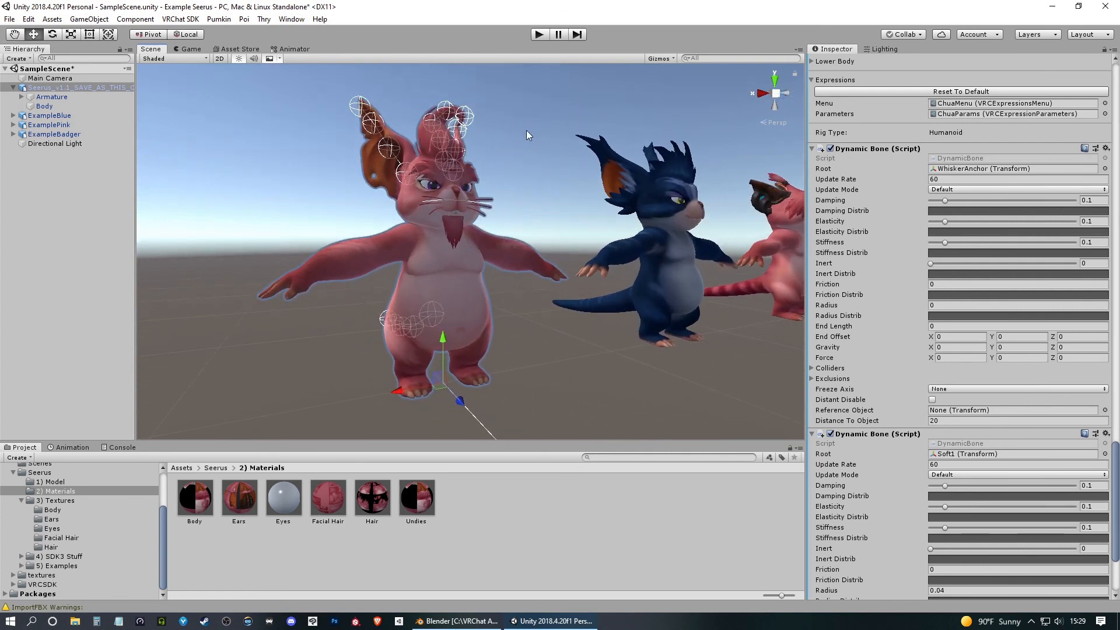
Open the VRChat SDK control panel, dock it beside the Inspector, and choose Seerus_v1.1_SAVE_AS_THIS_ONE in the Builder.
{"action": "left_click", "coordinate": [185, 21]}
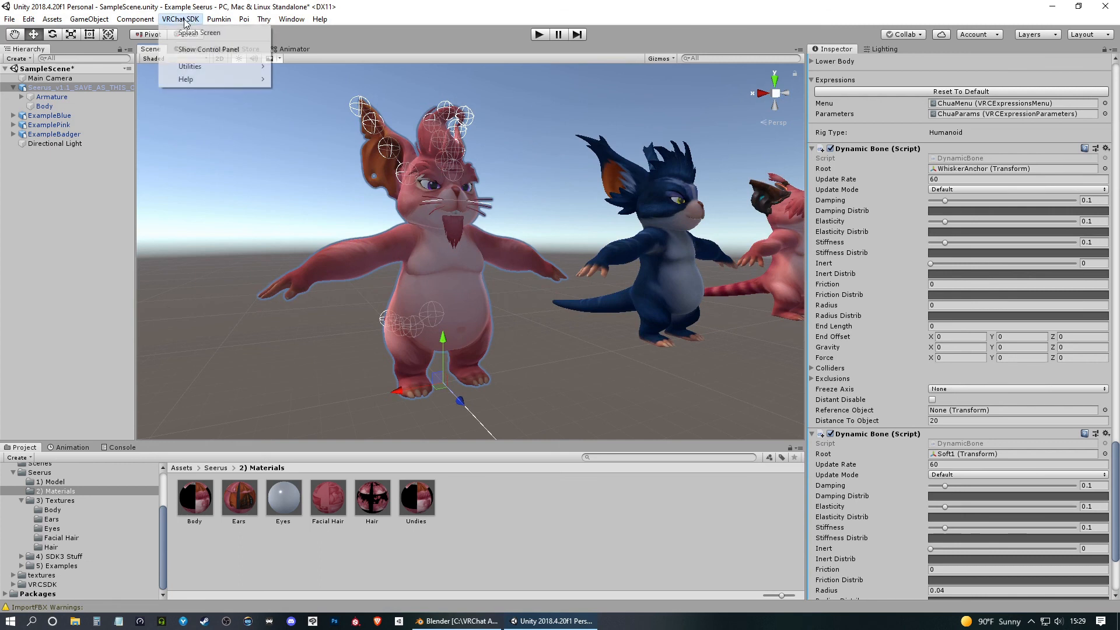
{"action": "left_click", "coordinate": [205, 49]}
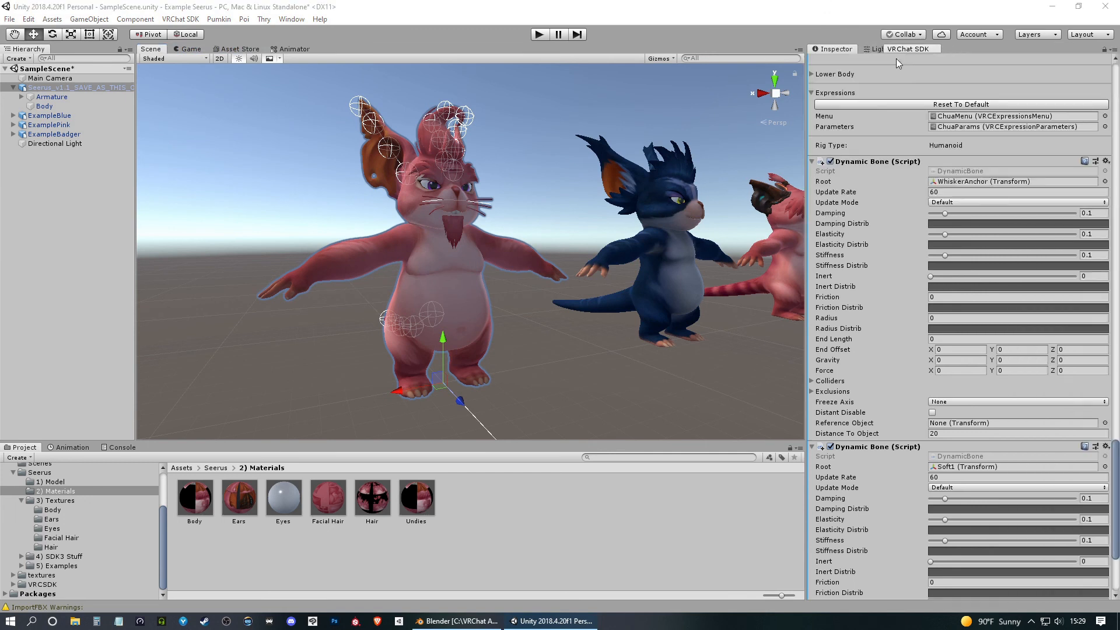
{"action": "left_click", "coordinate": [875, 48]}
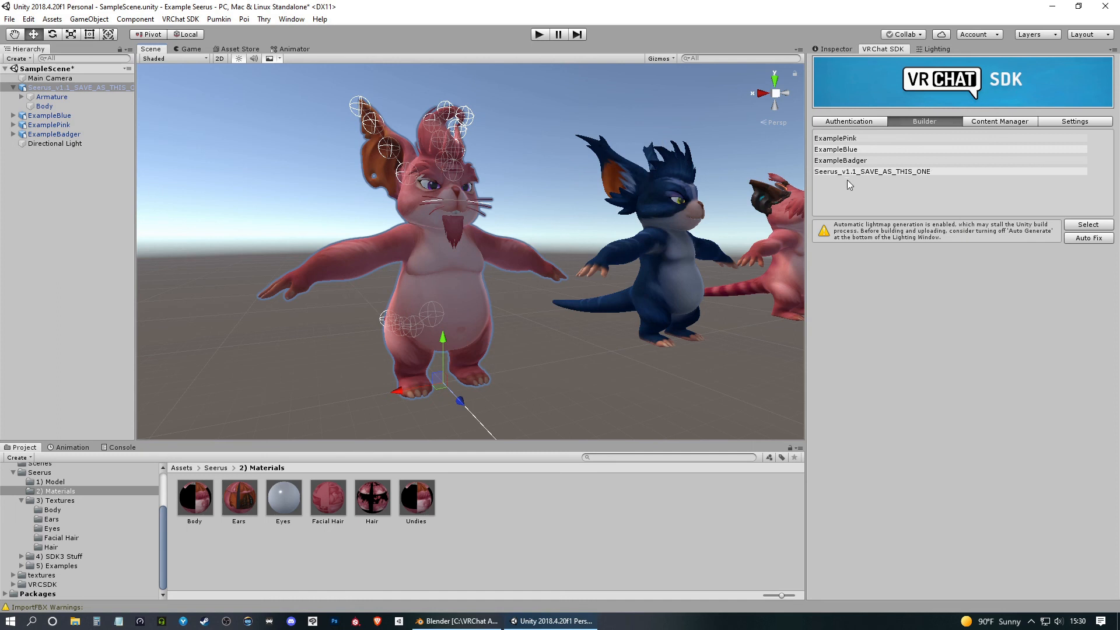
{"action": "mouse_move", "coordinate": [669, 268]}
{"action": "middle_mouse_down"}
{"action": "mouse_move", "coordinate": [579, 268]}
{"action": "mouse_move", "coordinate": [650, 267]}
{"action": "middle_mouse_up"}
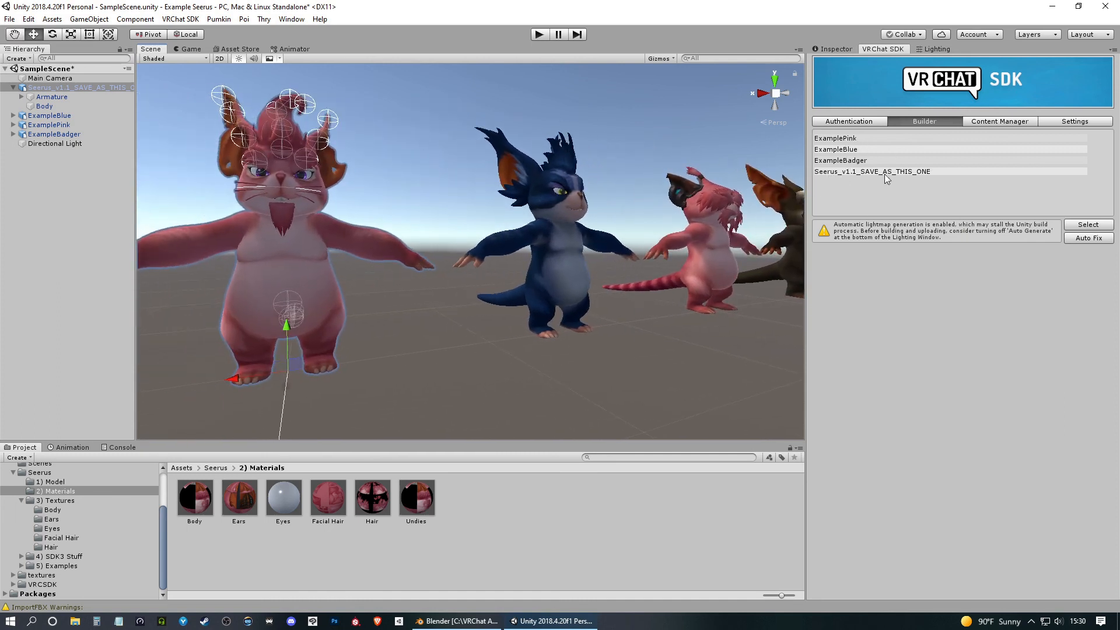
{"action": "left_click", "coordinate": [849, 171]}
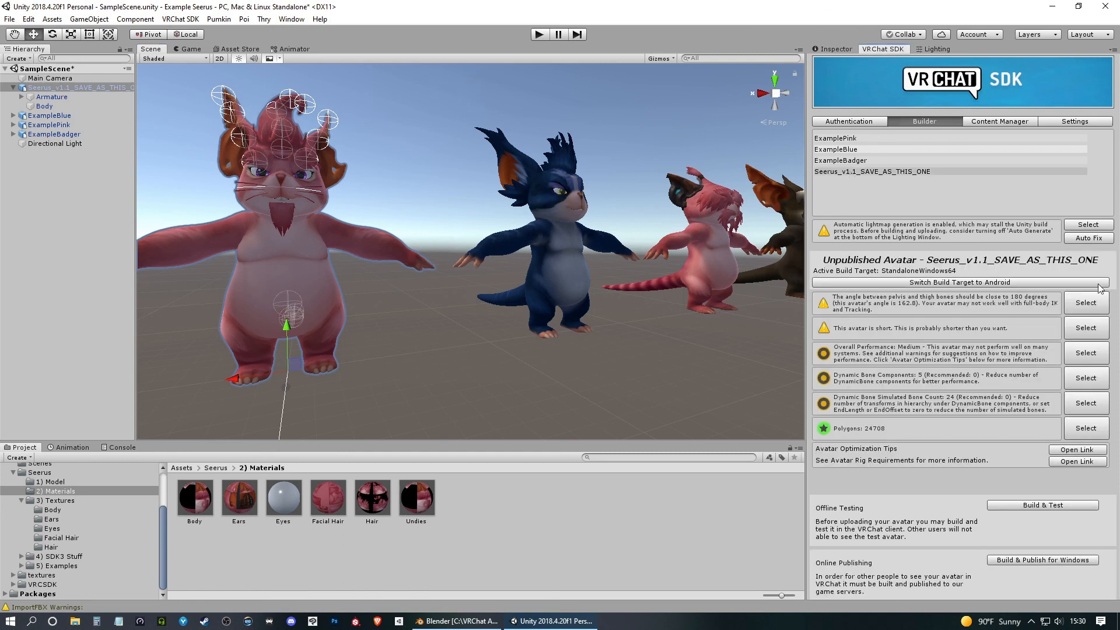